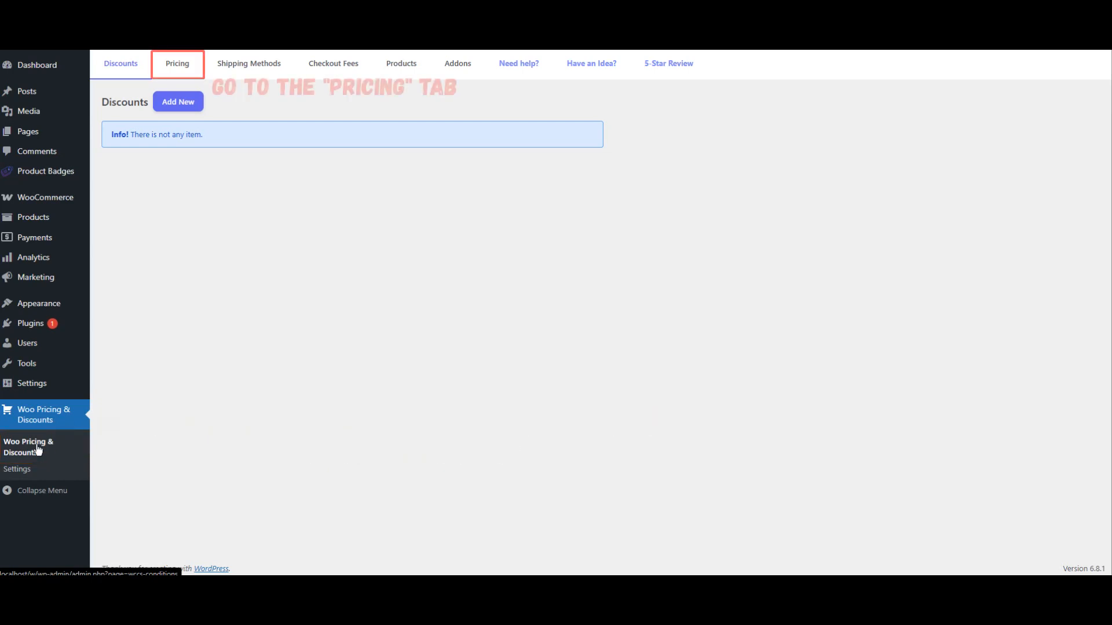
Create a new pricing rule and name it "Flash Sale".
left_click(177, 70)
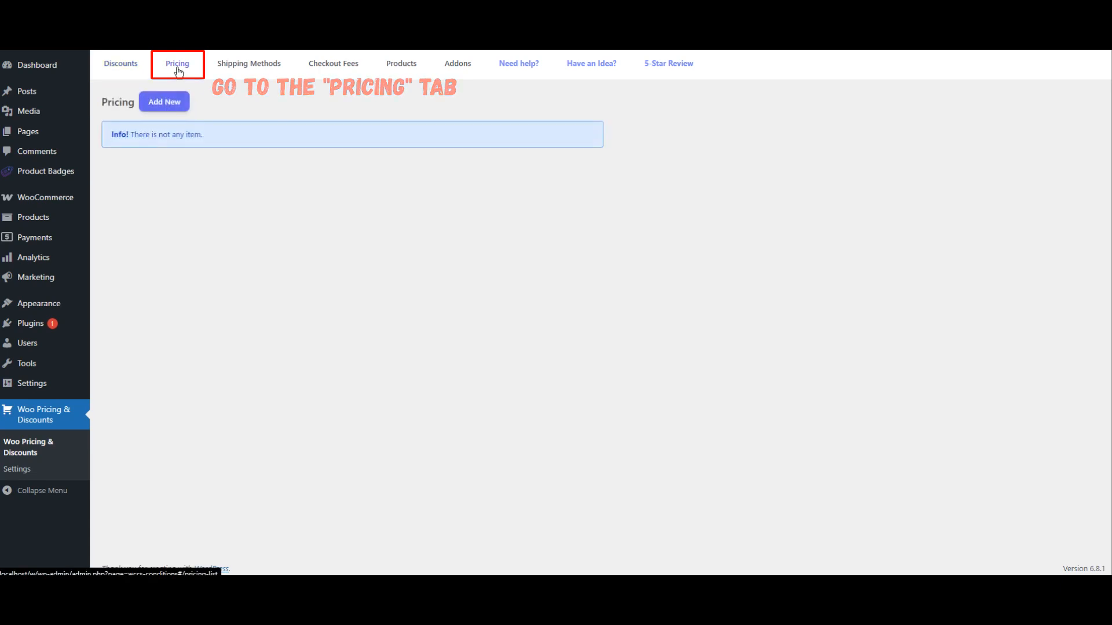
left_click(167, 105)
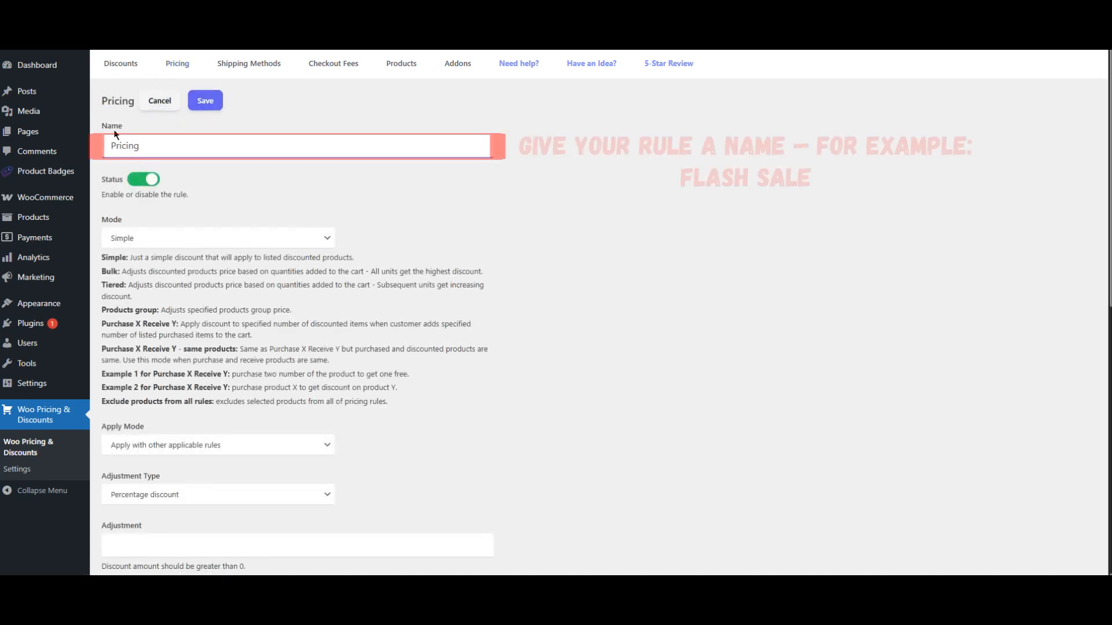
double_click(130, 145)
type("Flash Sale")
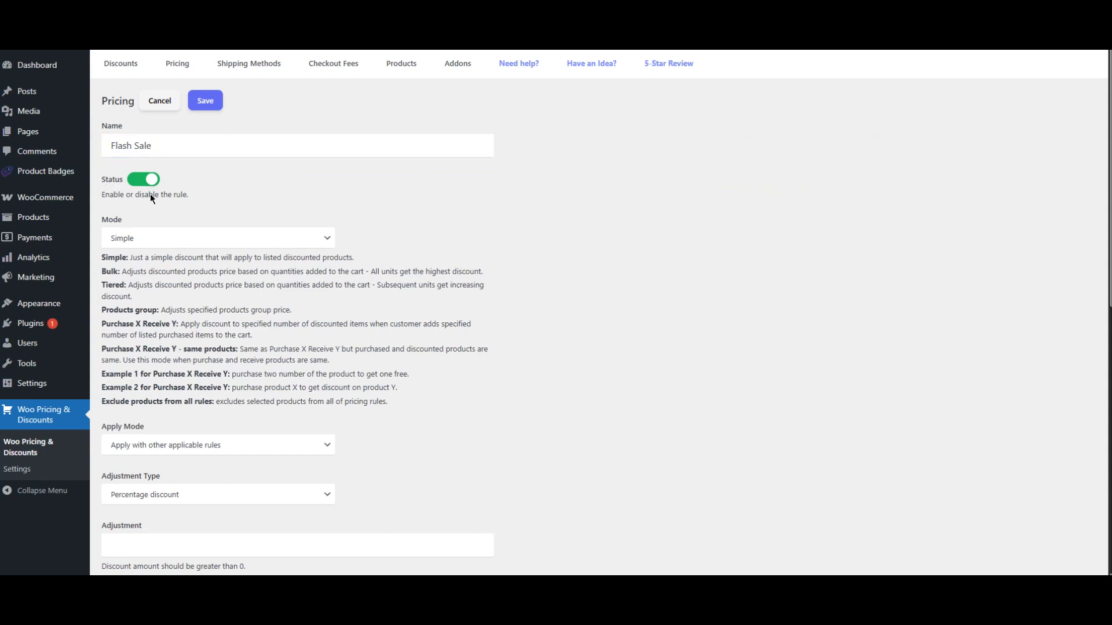
Set the rule's mode to Simple and its apply mode to "Apply with other applicable rules".
left_click(317, 247)
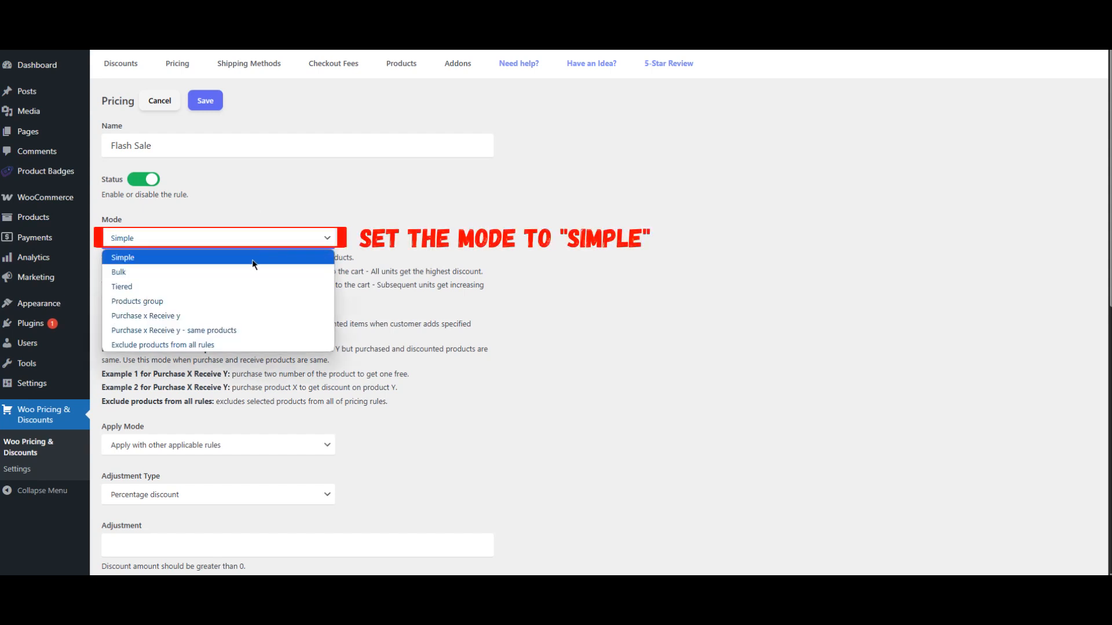
left_click(133, 262)
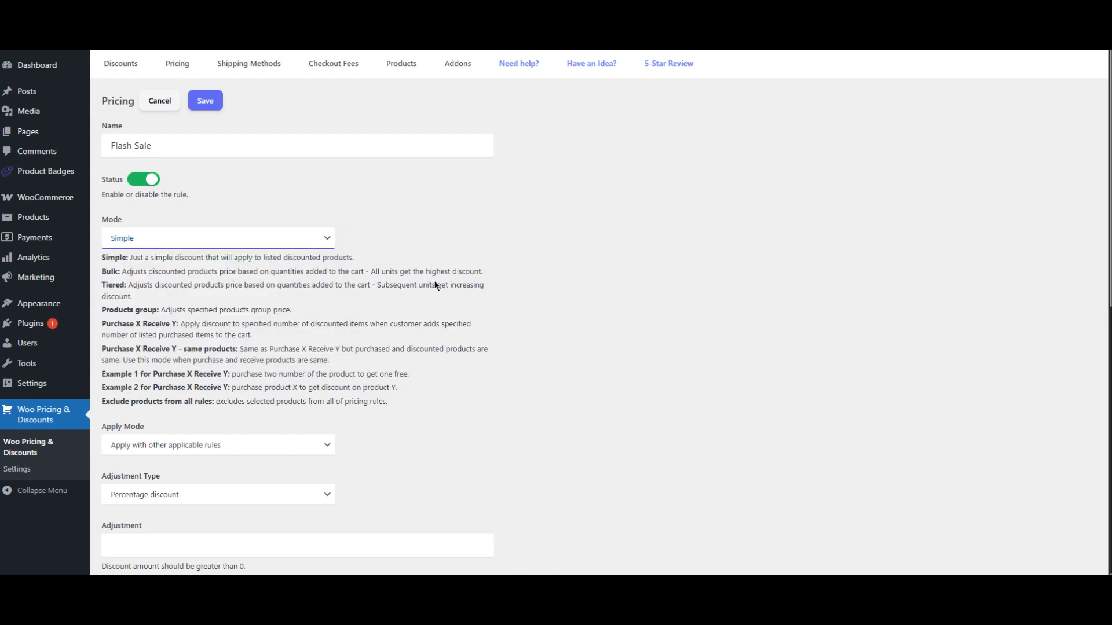
scroll(466, 295, "down", 3)
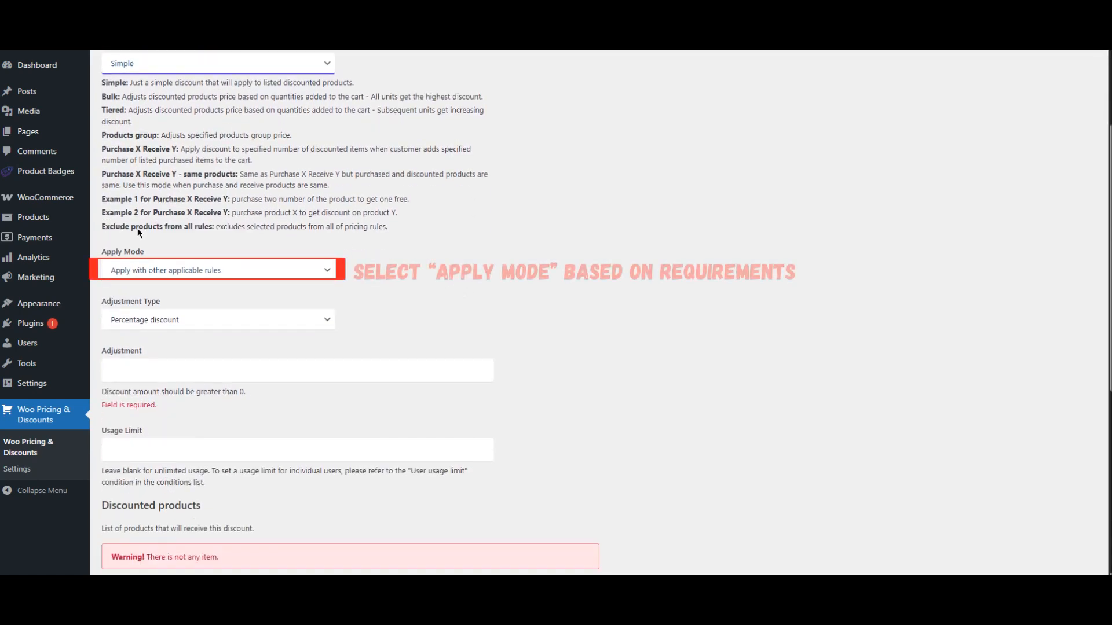
left_click(261, 272)
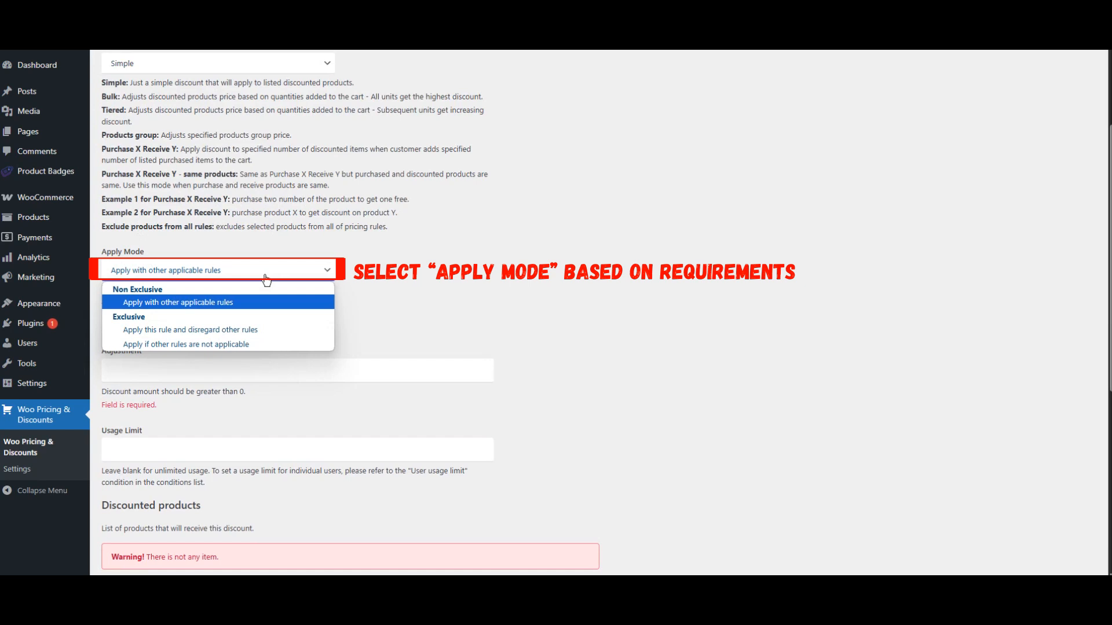
left_click(197, 303)
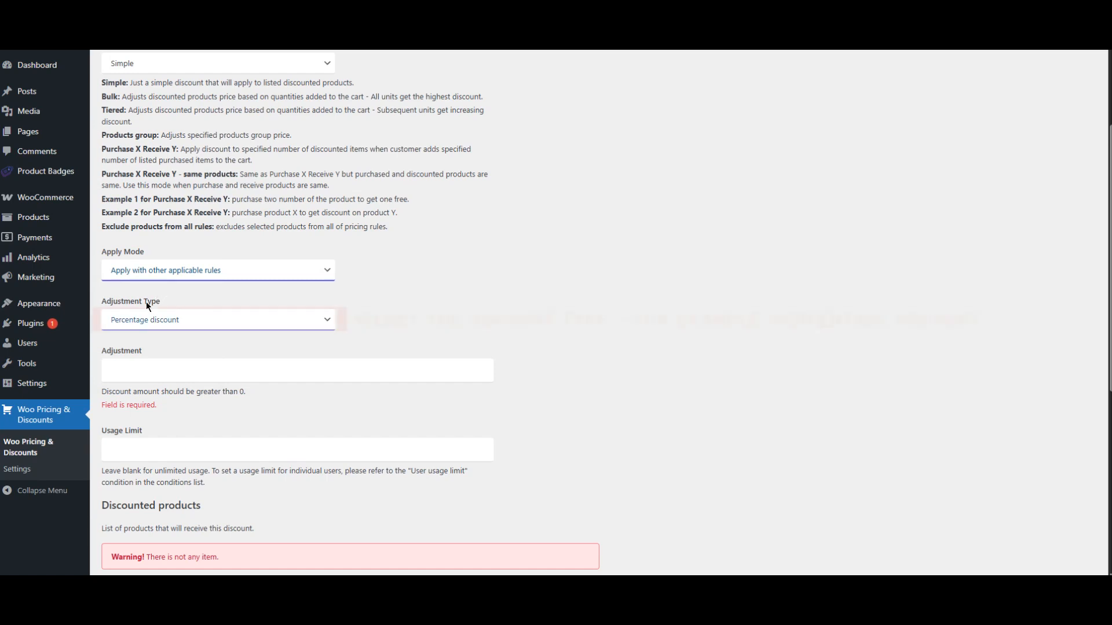
Set the rule's adjustment type to Percentage discount with an adjustment of 20.
left_click(177, 323)
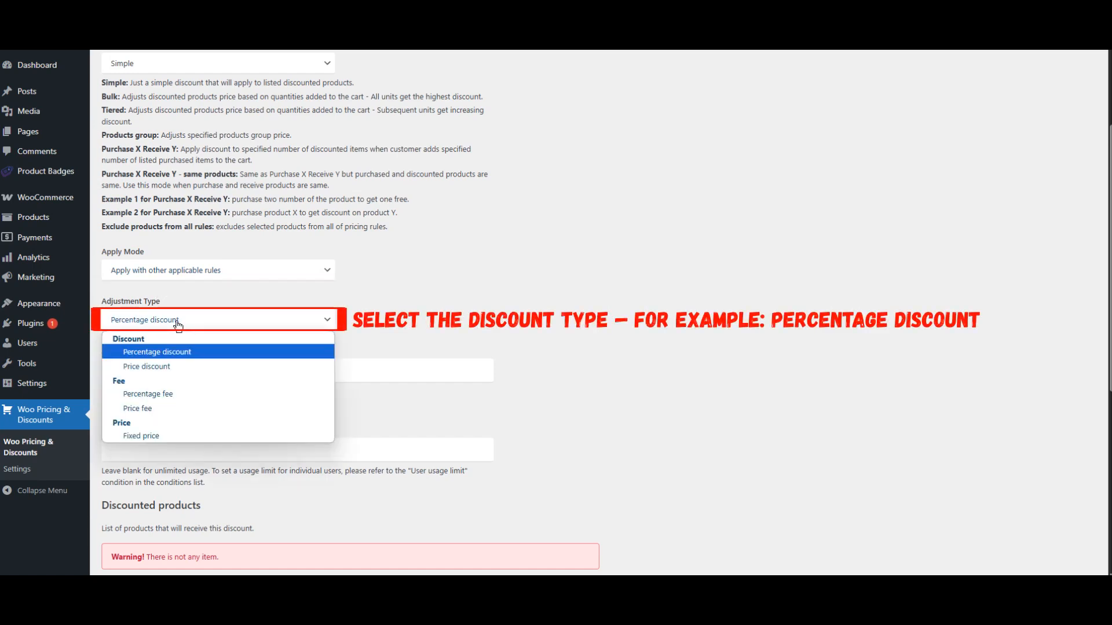
left_click(161, 354)
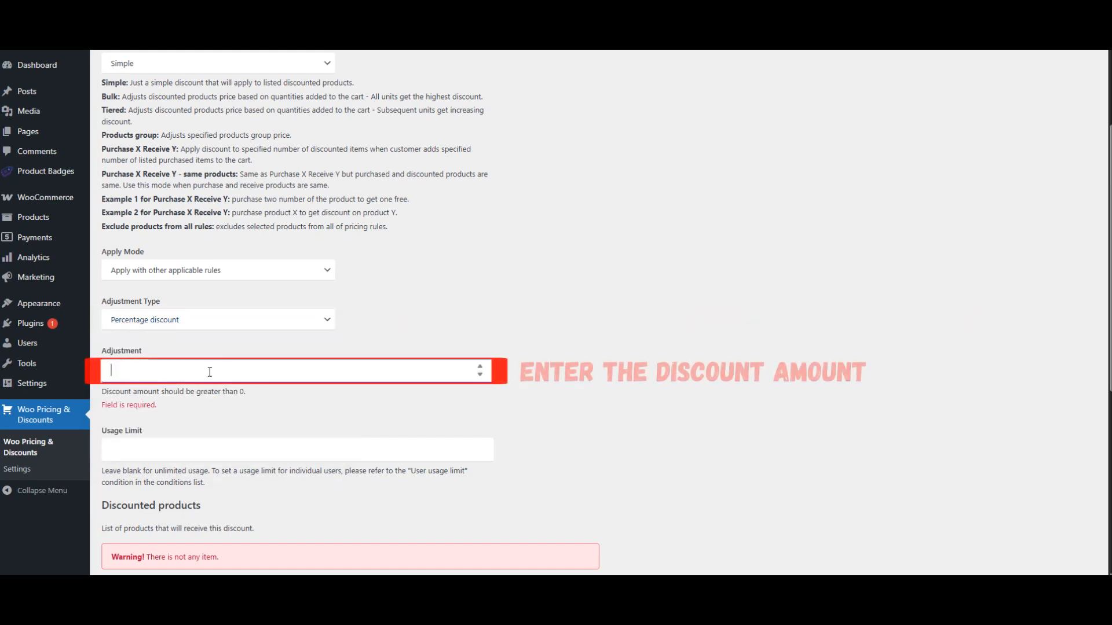
type("20")
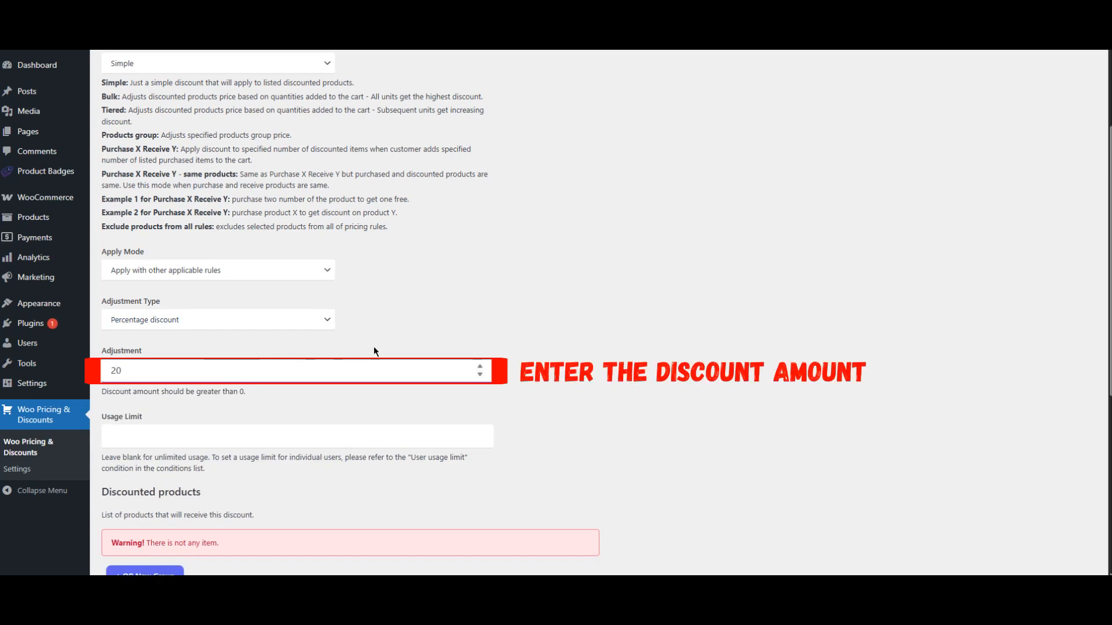
left_click(515, 374)
Add a discounted products group with the "Products in list" condition, containing Cap and Beanie.
scroll(514, 374, "down", 3)
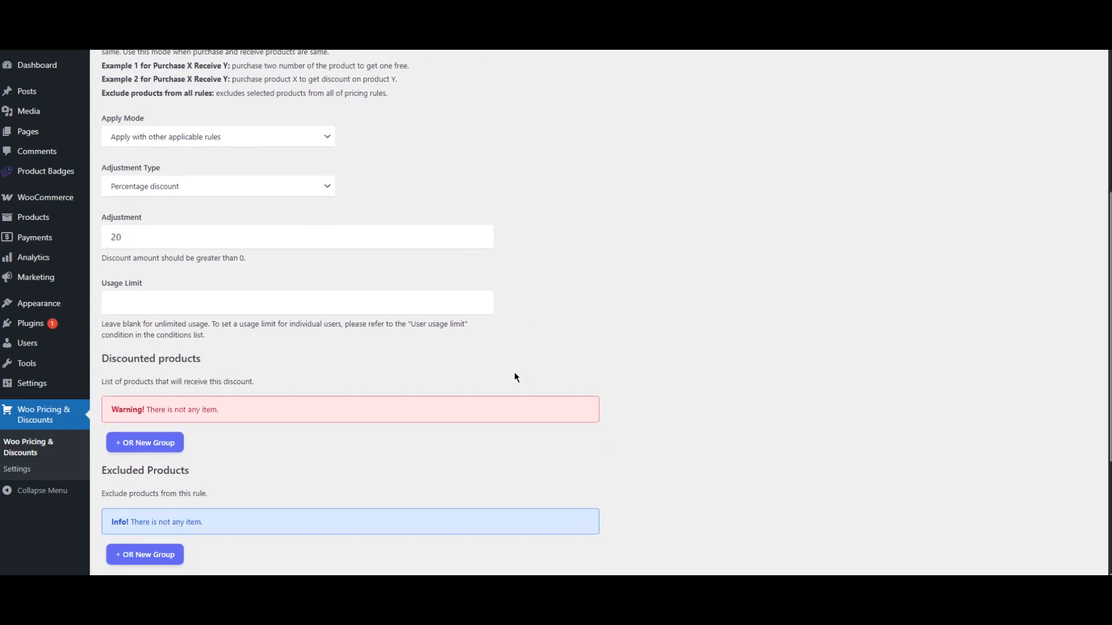
scroll(514, 374, "down", 1)
scroll(514, 374, "down", 1)
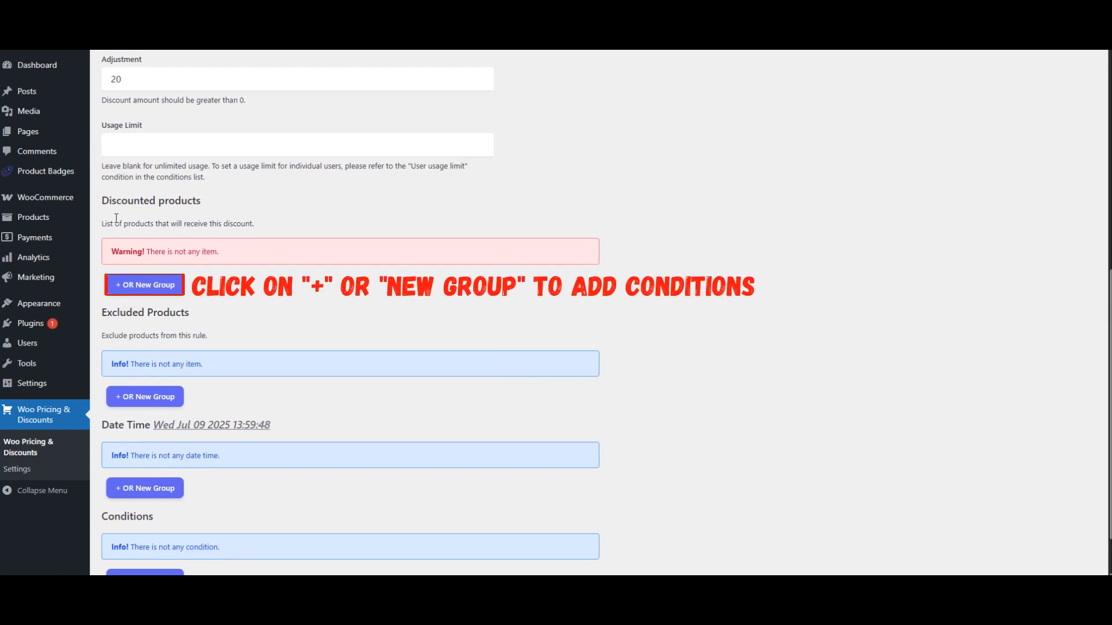
left_click(172, 292)
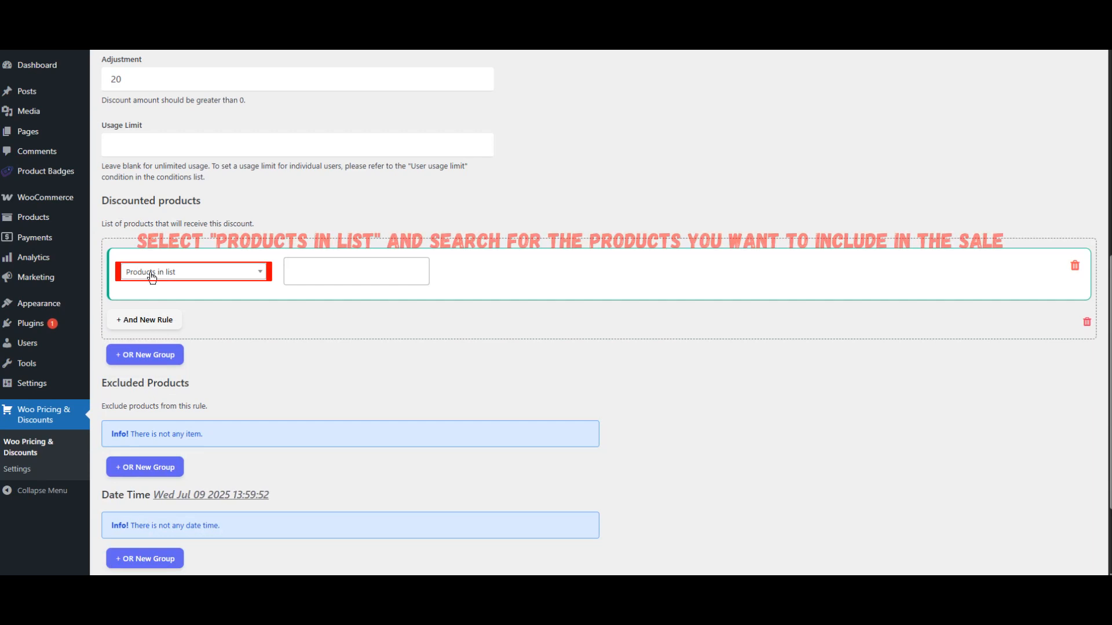
left_click(197, 274)
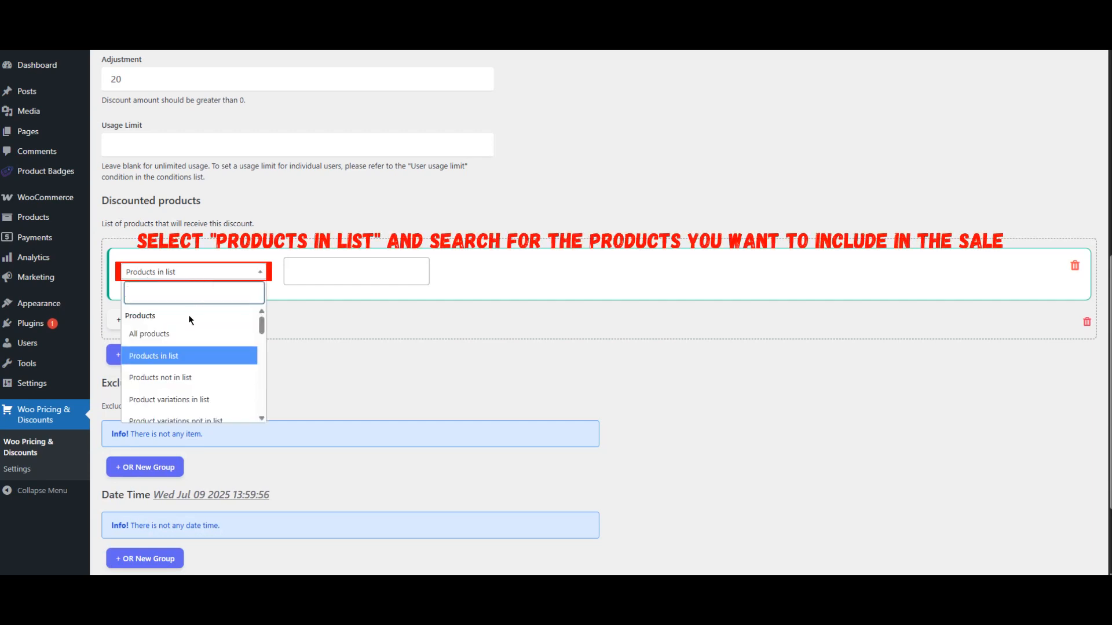
left_click(176, 356)
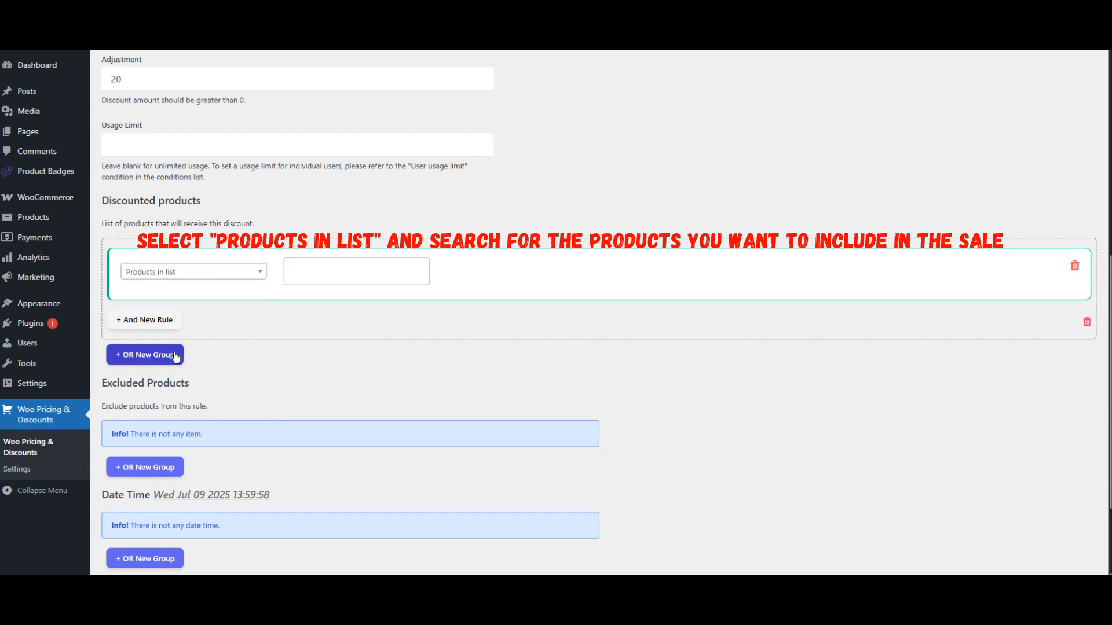
left_click(312, 270)
type("cap")
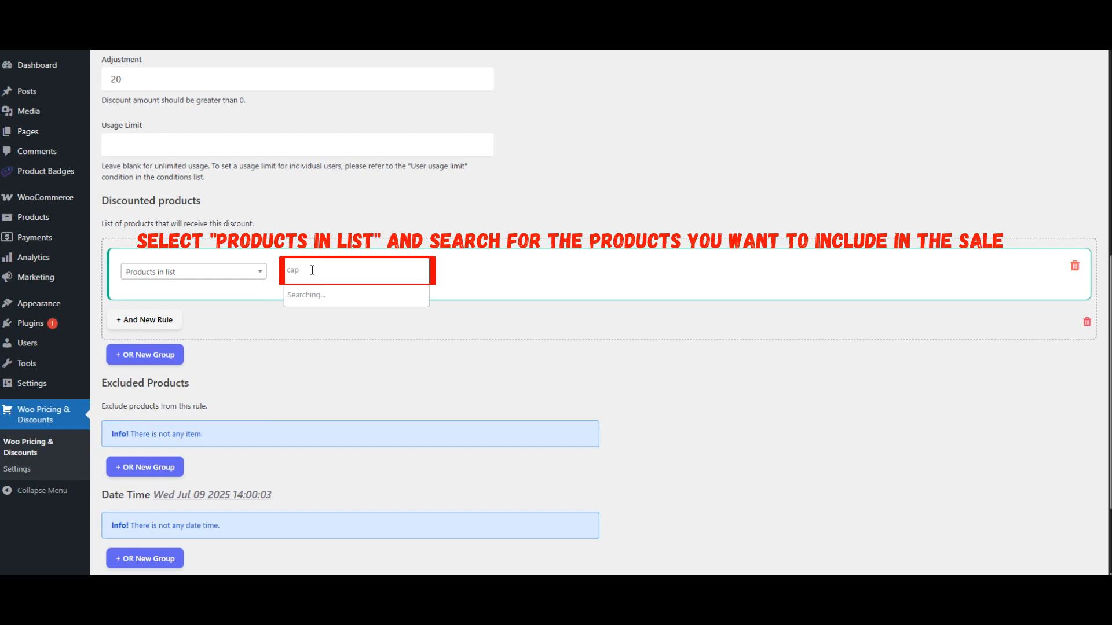
left_click(311, 295)
type("bea")
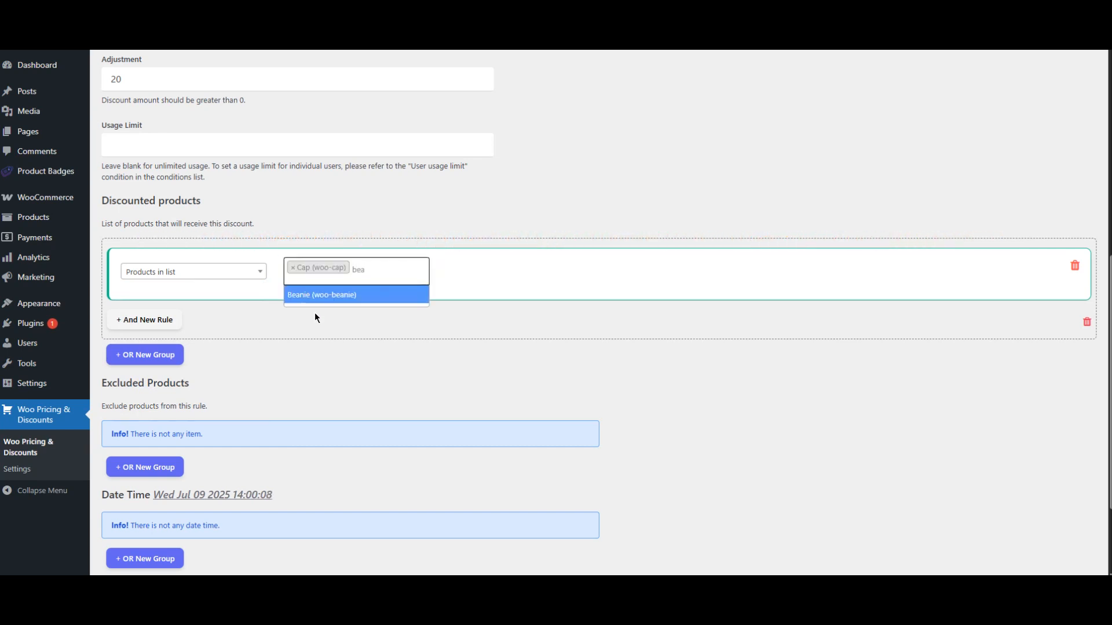
left_click(309, 297)
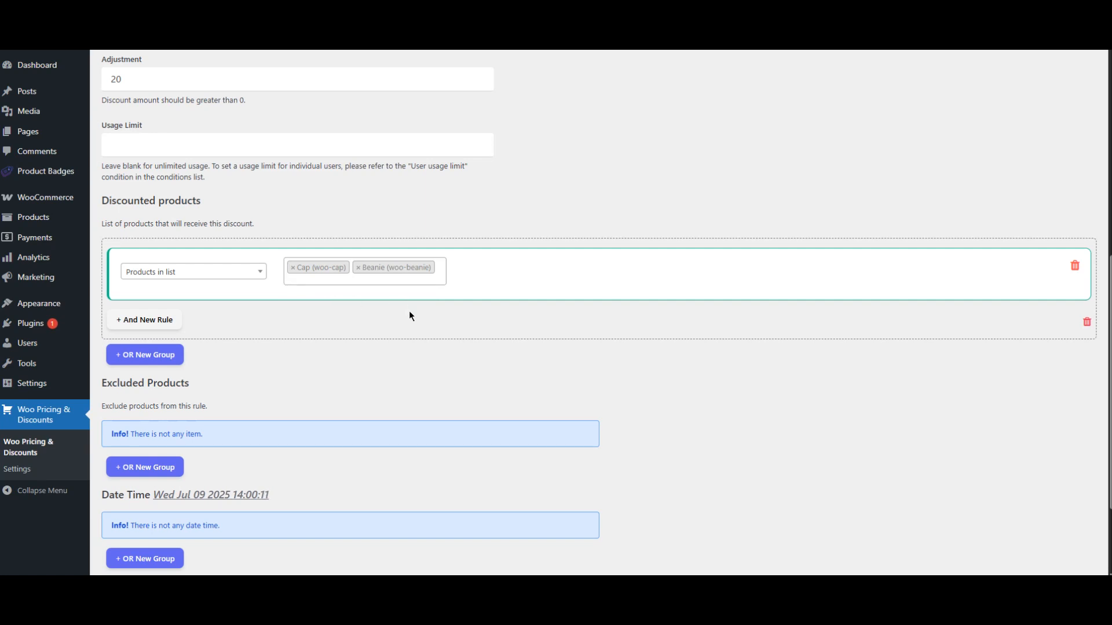
Add a Date condition running from 2025-07-09 to 2025-07-16 and save the pricing rule.
scroll(411, 283, "down", 3)
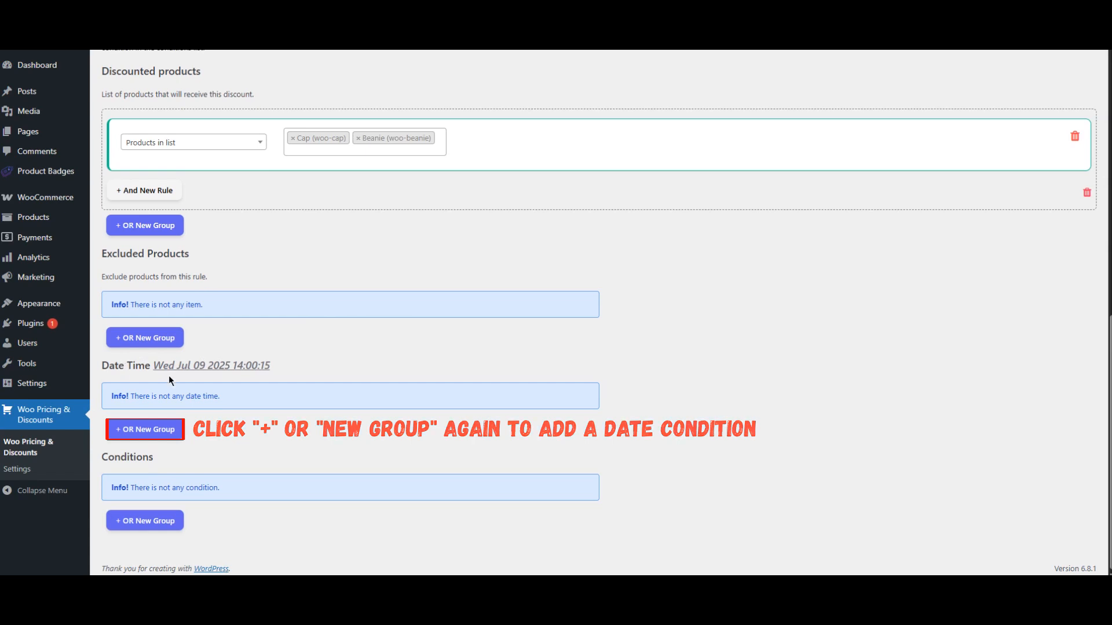
left_click(173, 433)
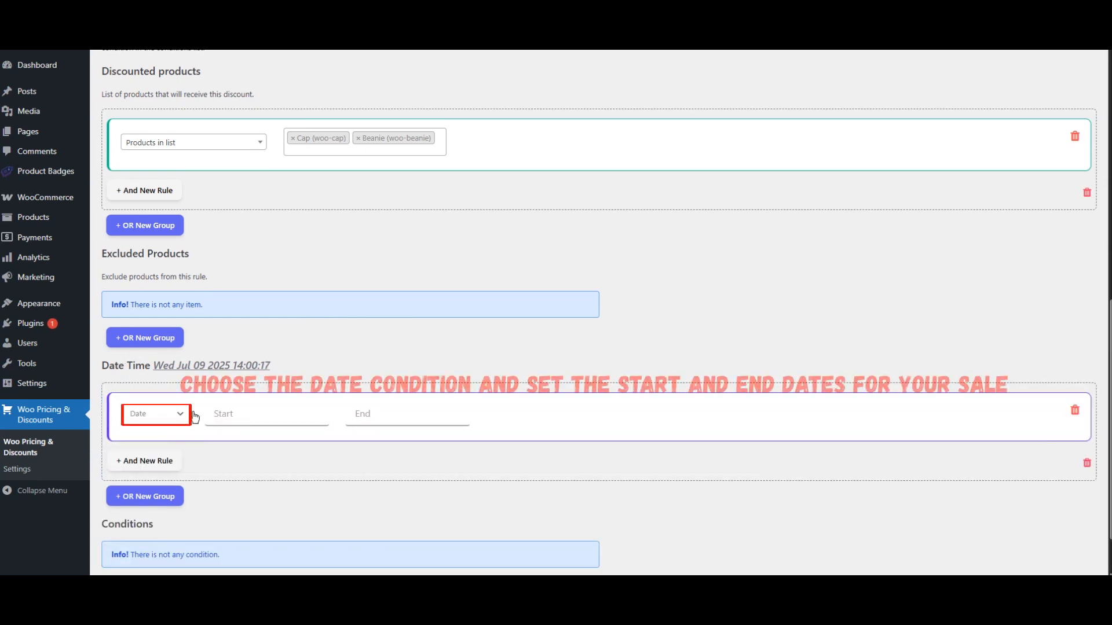
left_click(170, 419)
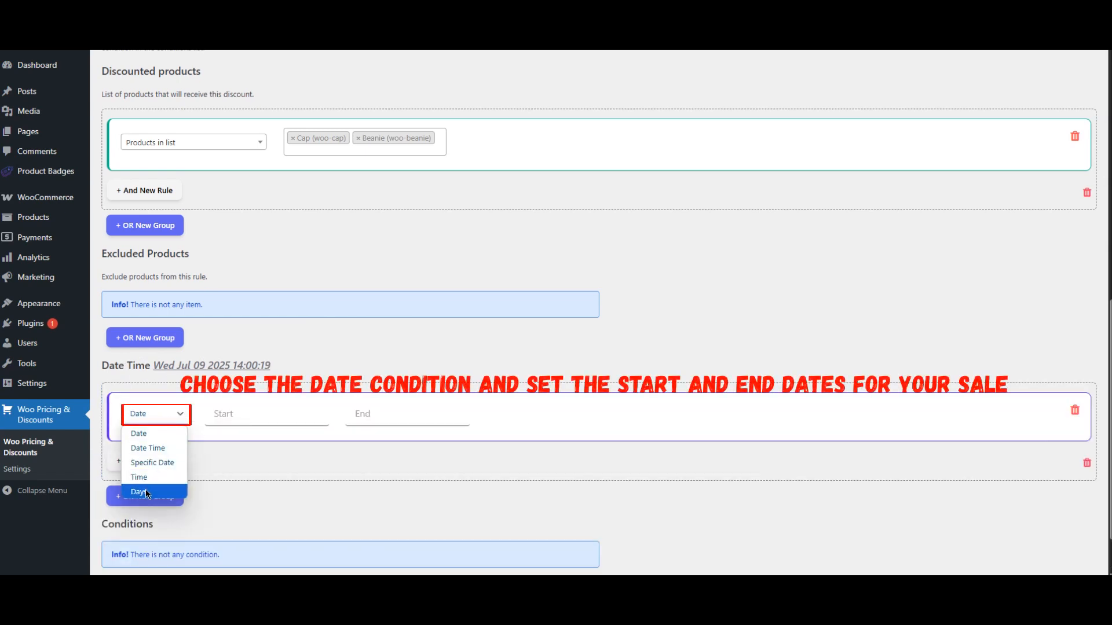
left_click(147, 434)
left_click(251, 415)
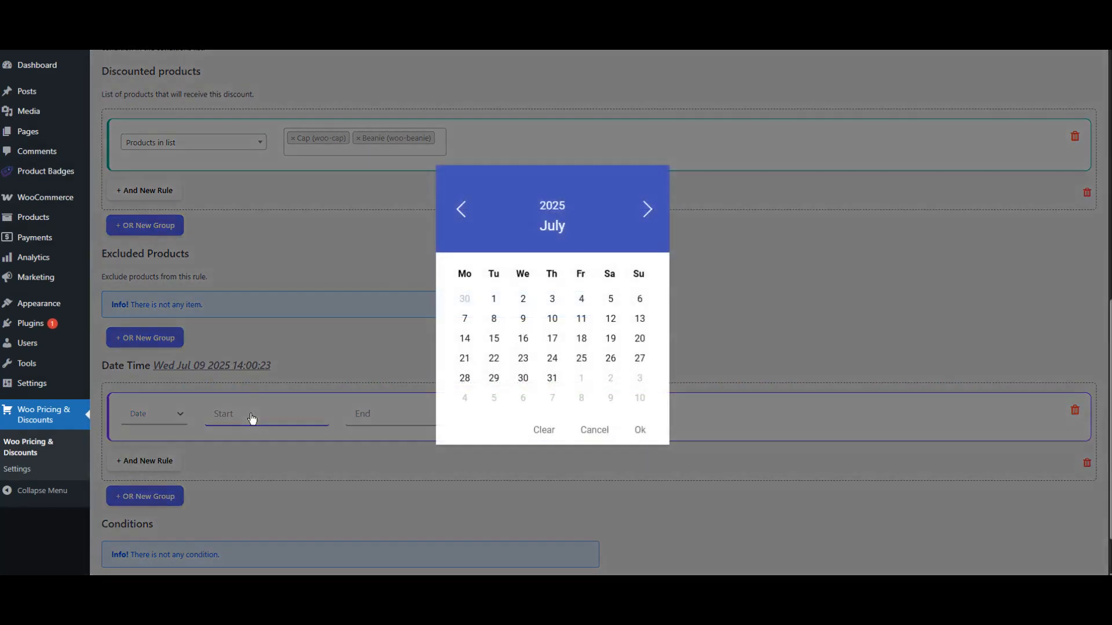
left_click(517, 320)
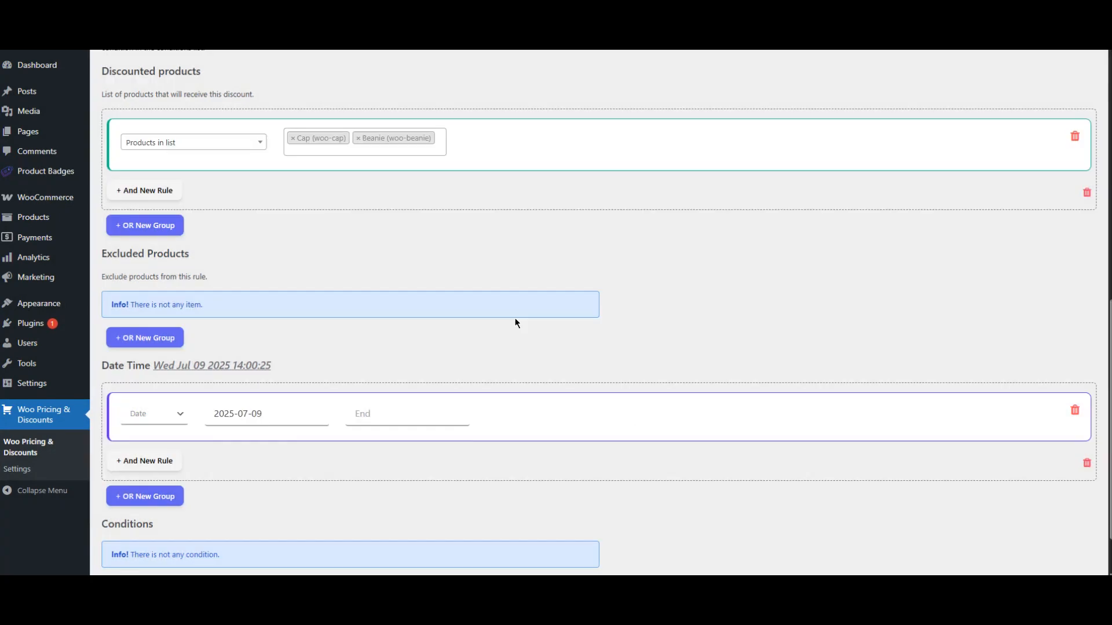
left_click(387, 421)
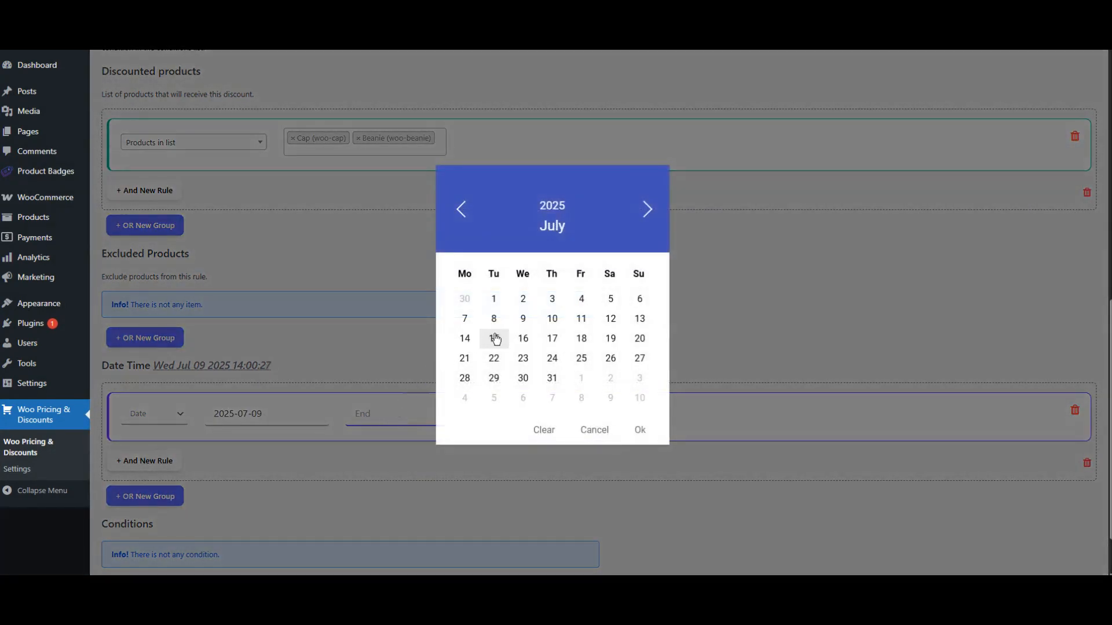
left_click(522, 339)
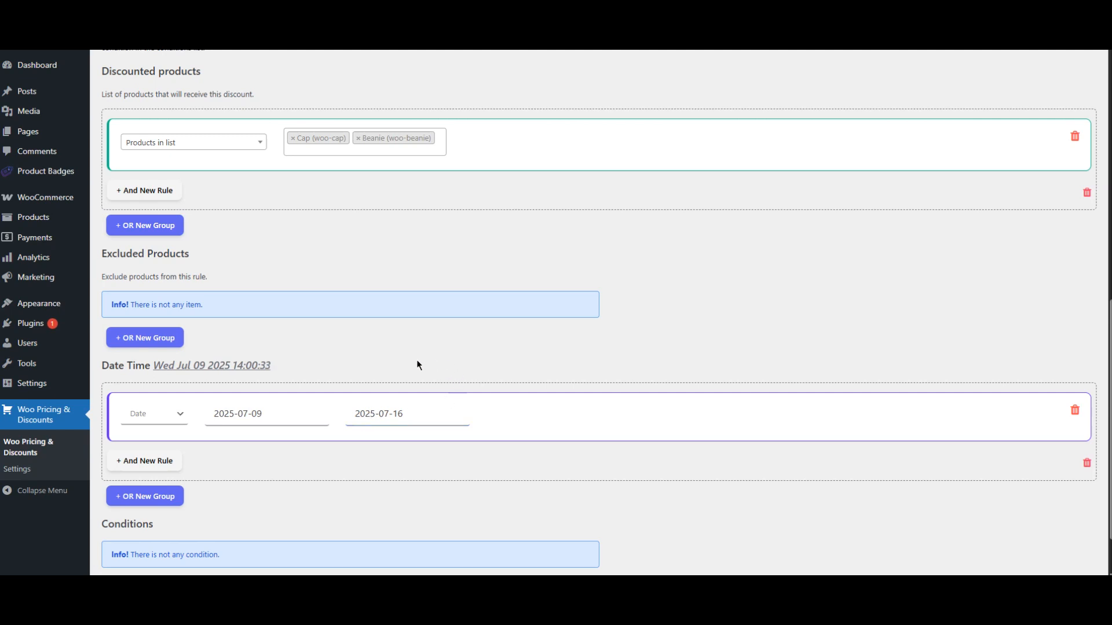
scroll(416, 360, "up", 10)
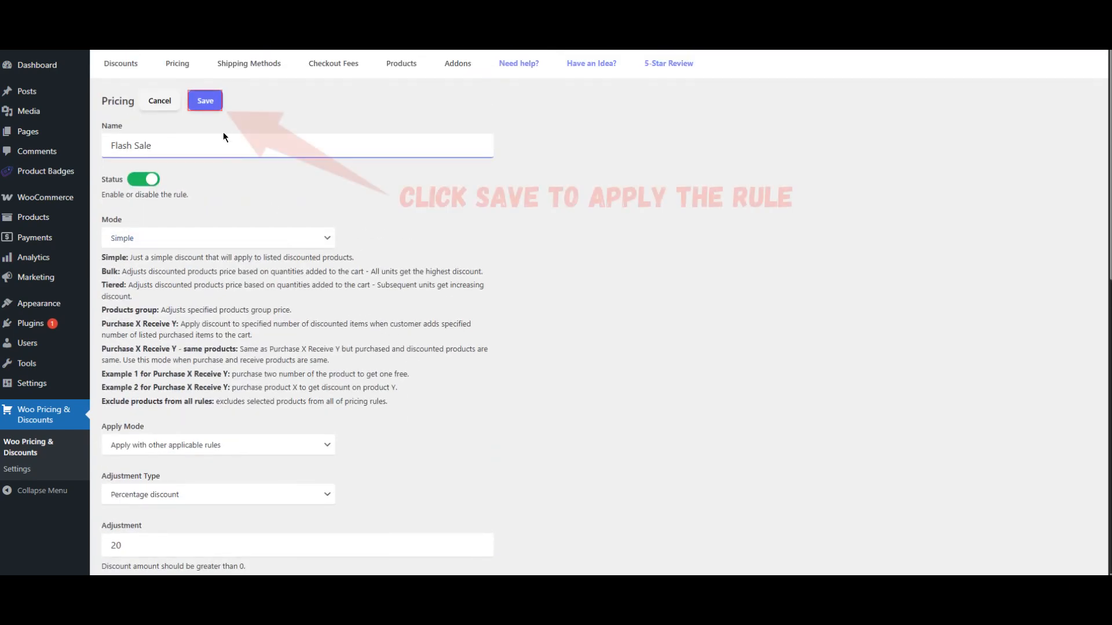
left_click(213, 106)
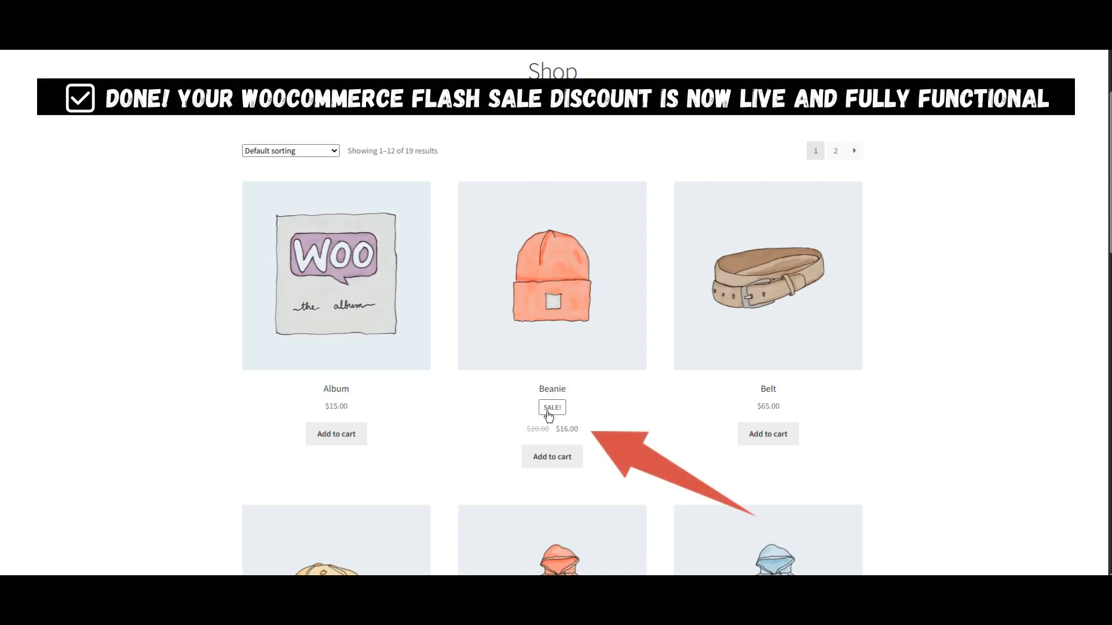
Check the sale prices of the Beanie and Cap on the shop page and open the Cap product.
scroll(566, 440, "down", 5)
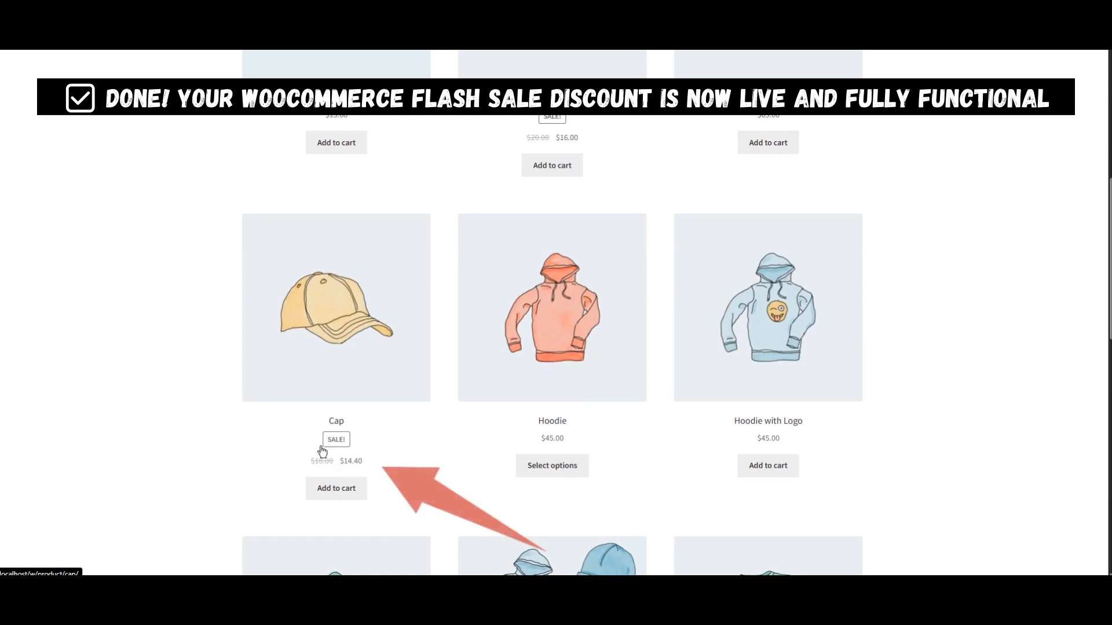
left_click(334, 361)
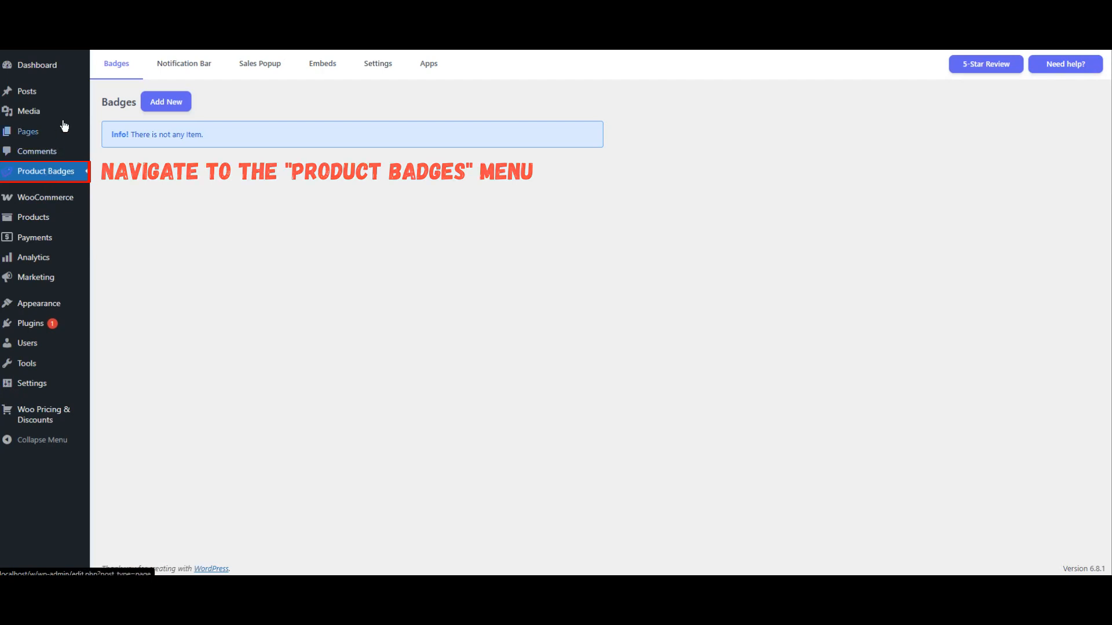
Create a new product badge and name it "Flash Sale".
left_click(167, 109)
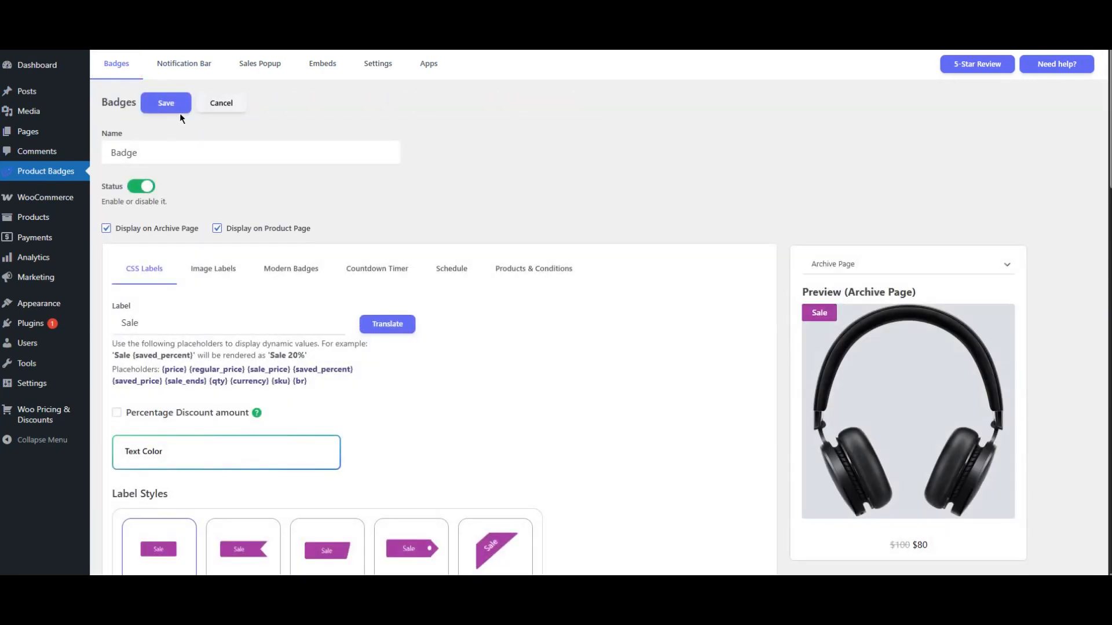
triple_click(171, 153)
type("F")
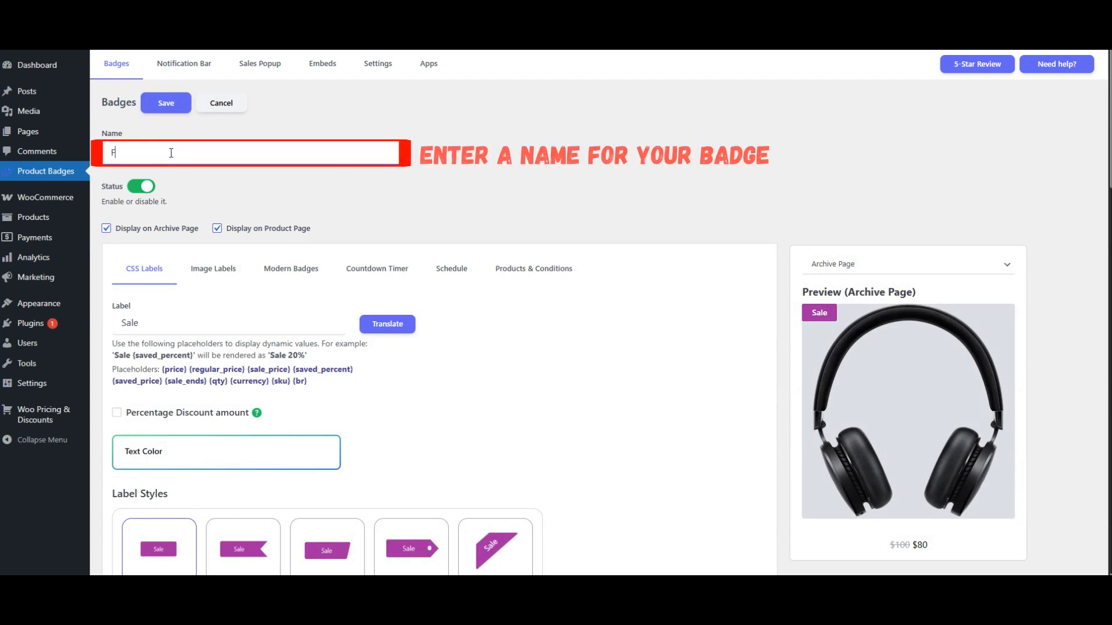
type("lash Sale")
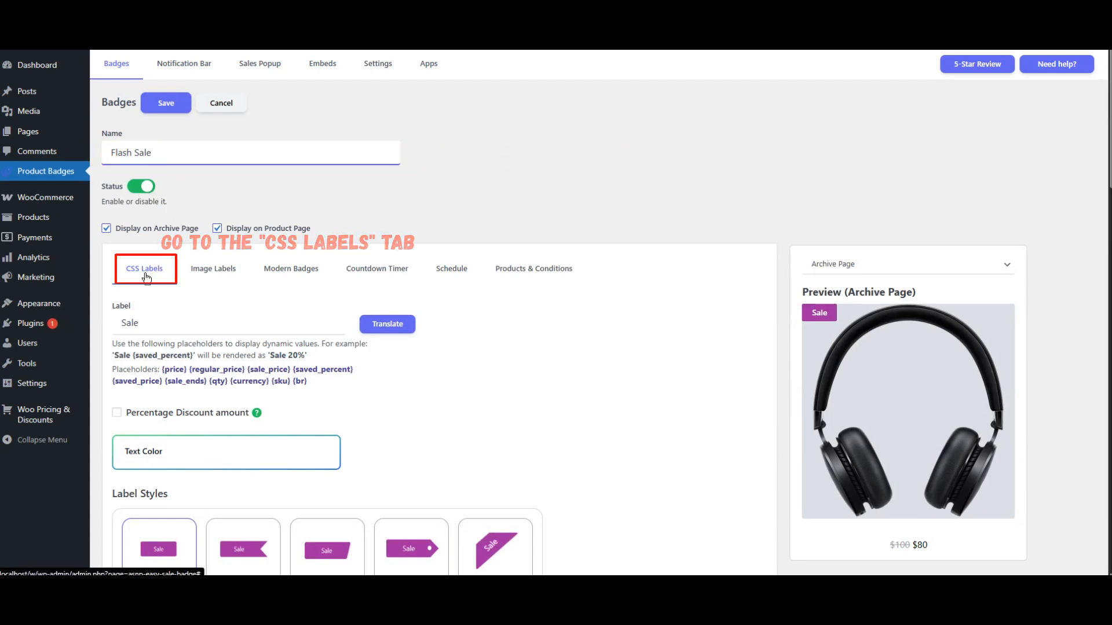
Choose the notched ribbon label style, second in the first row of CSS label styles, for the badge.
scroll(592, 245, "down", 5)
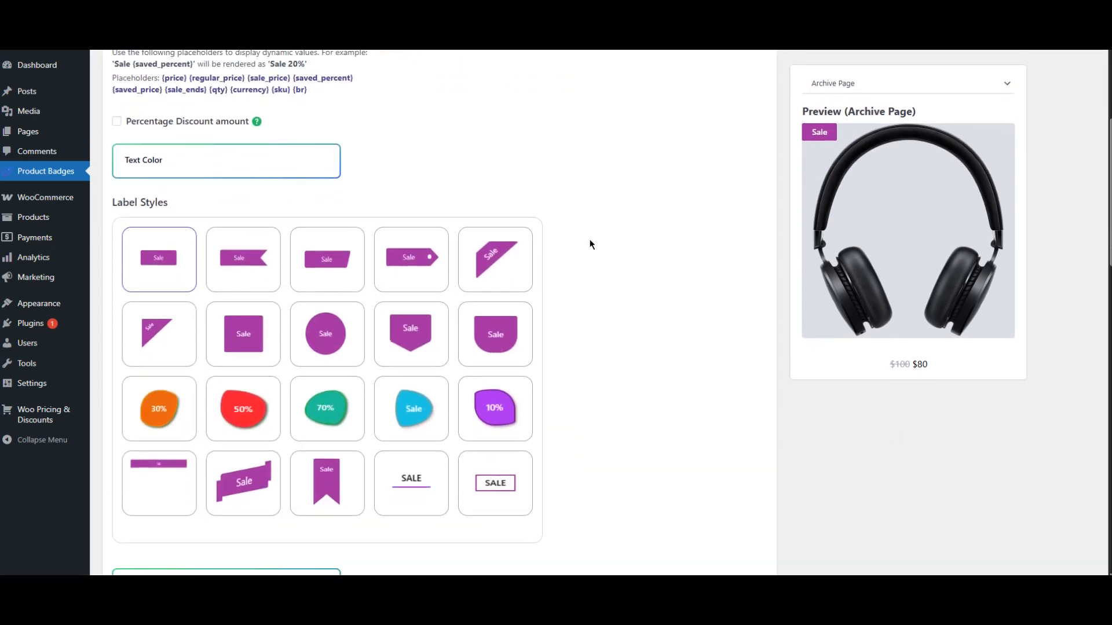
left_click(252, 272)
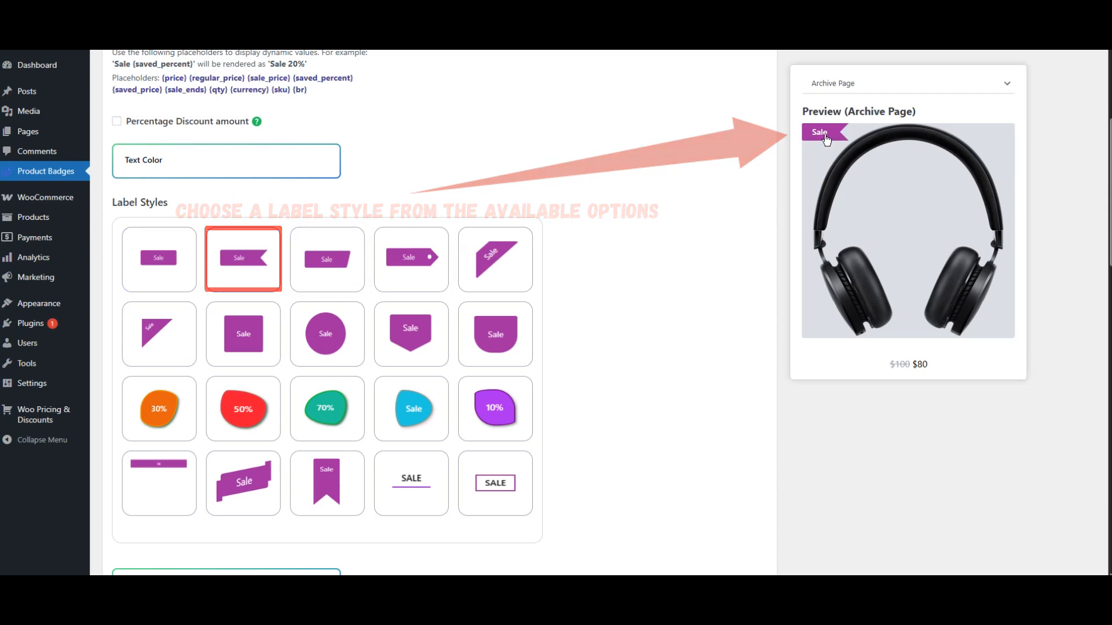
Set the badge width to 130 pixels for both the archive page and the product page, previewing it on the product page.
scroll(602, 219, "down", 8)
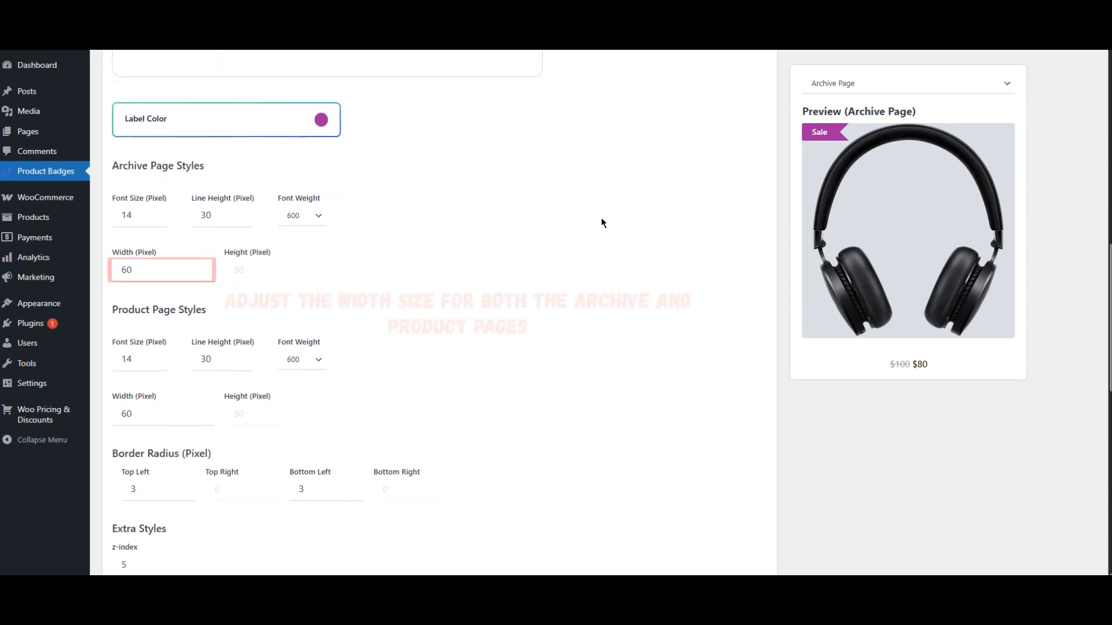
left_click(202, 267)
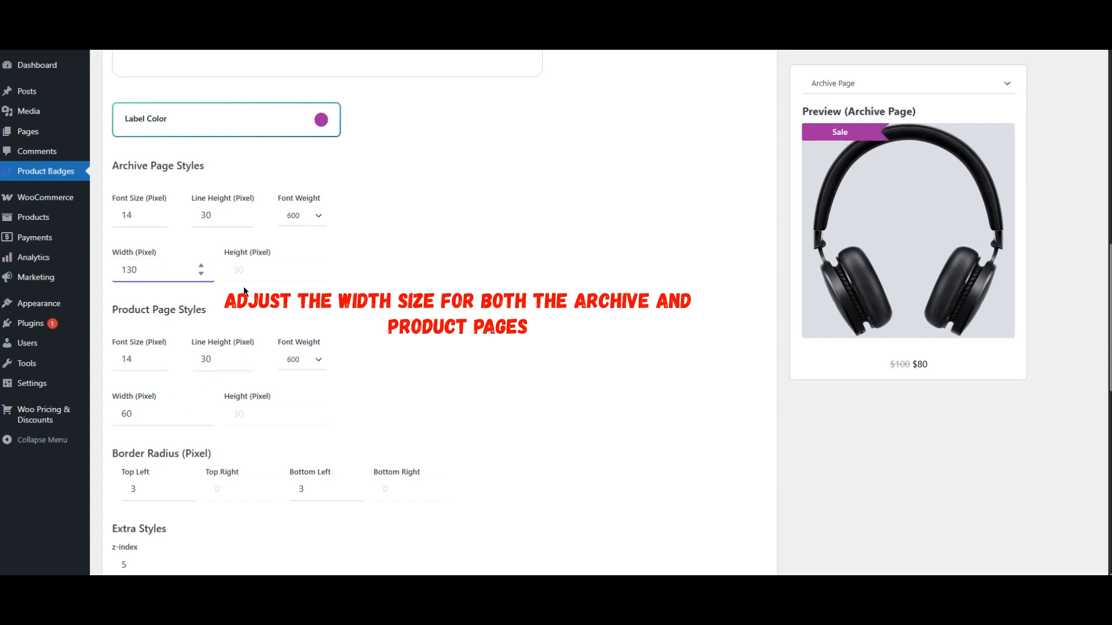
left_click(842, 86)
left_click(848, 116)
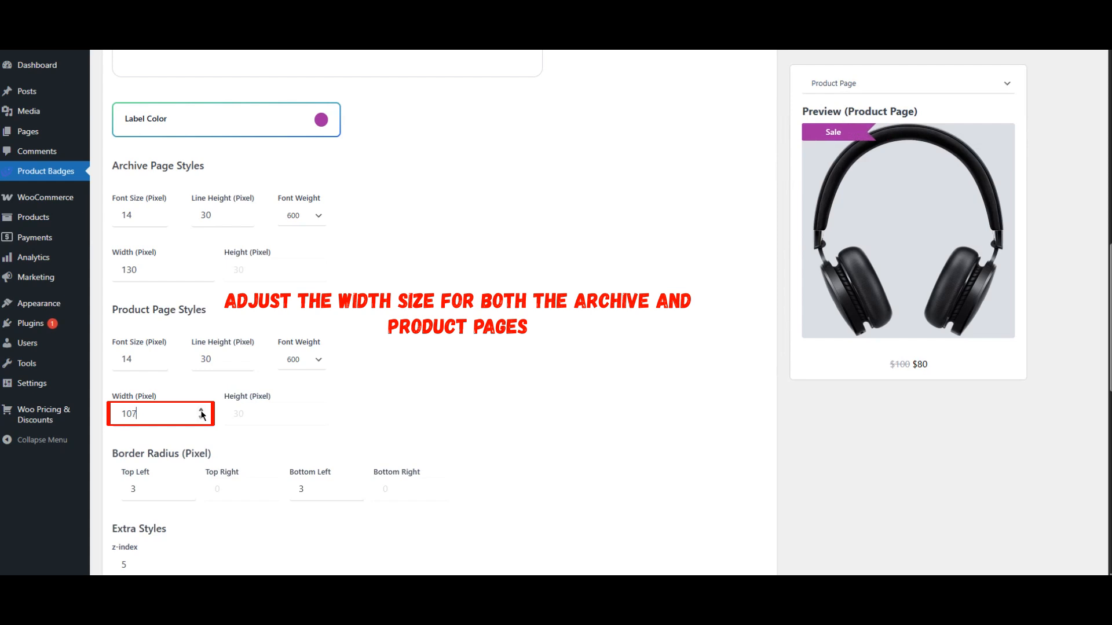
left_click(201, 410)
left_click(201, 410)
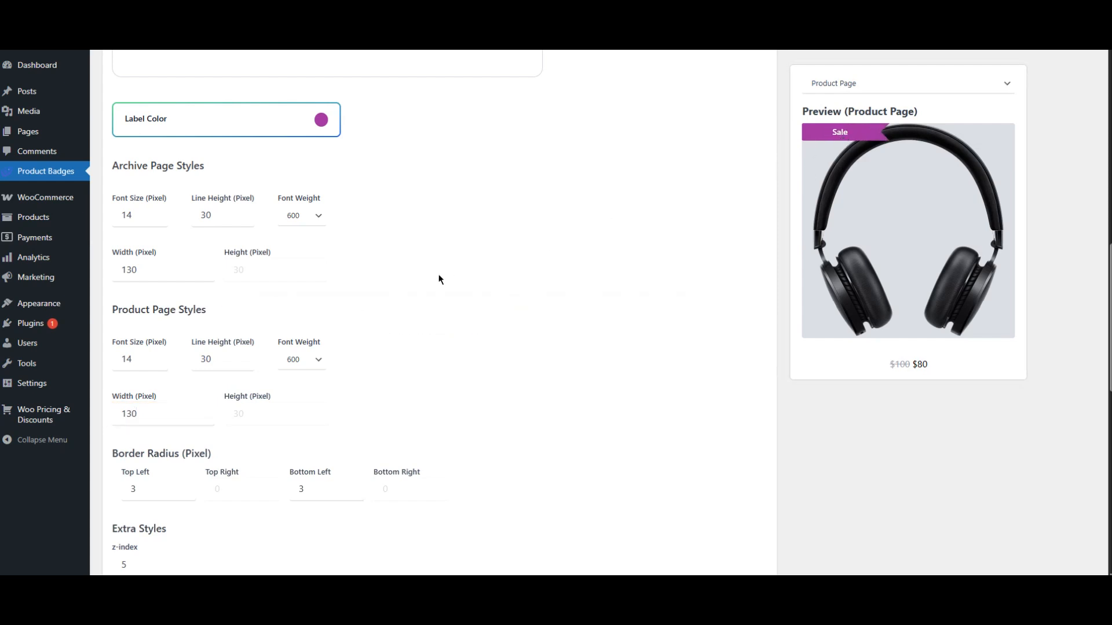
Set the badge's label text to "Flash Sale {saved_percent}".
scroll(422, 323, "up", 4)
scroll(421, 324, "up", 8)
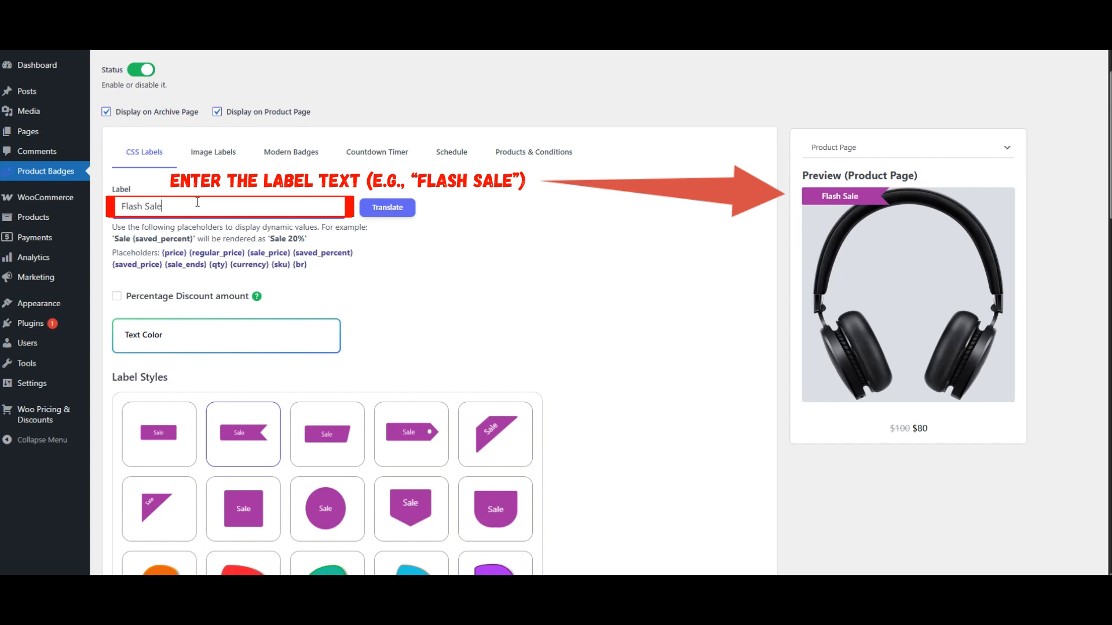
type("{saved_percent}")
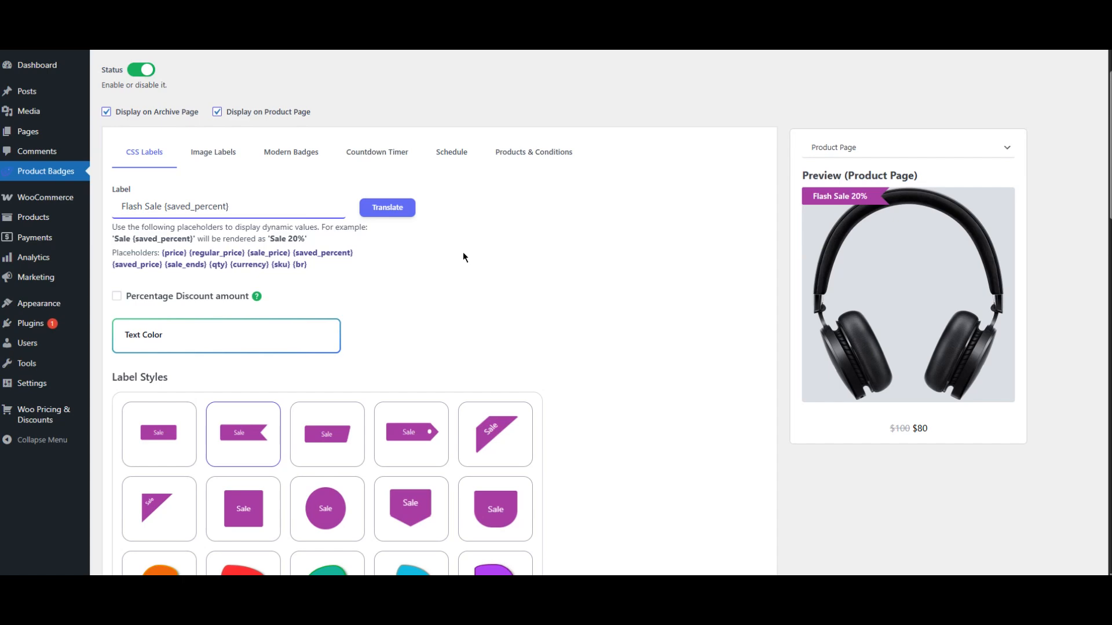
Set the badge's font weight to Bold for both archive and product pages, and switch the preview to the archive page.
scroll(521, 246, "down", 5)
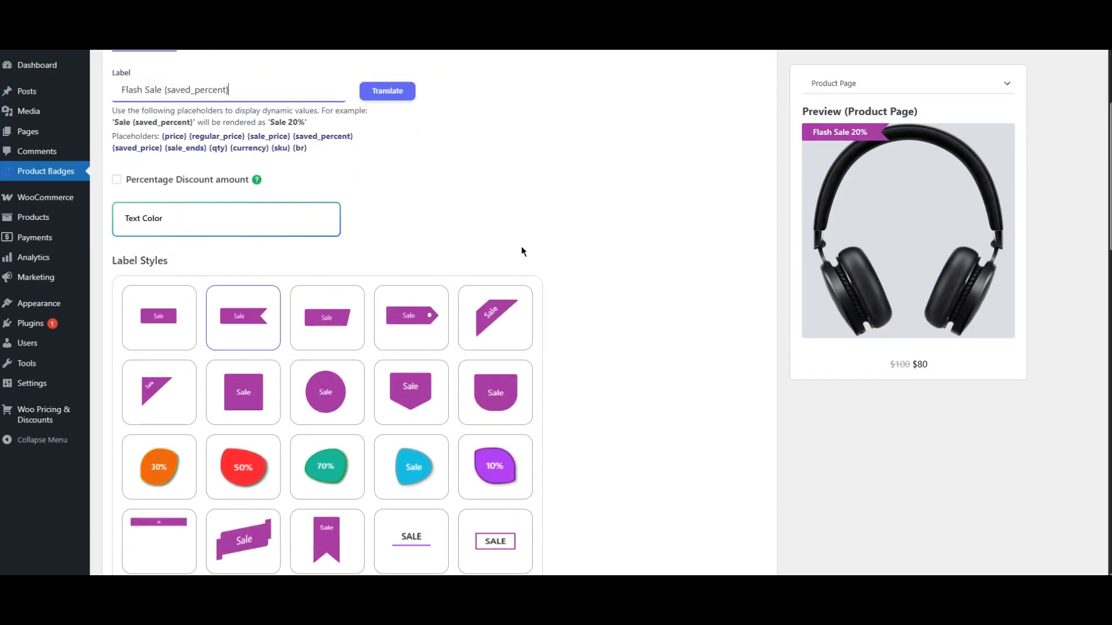
scroll(562, 249, "down", 8)
scroll(562, 249, "up", 1)
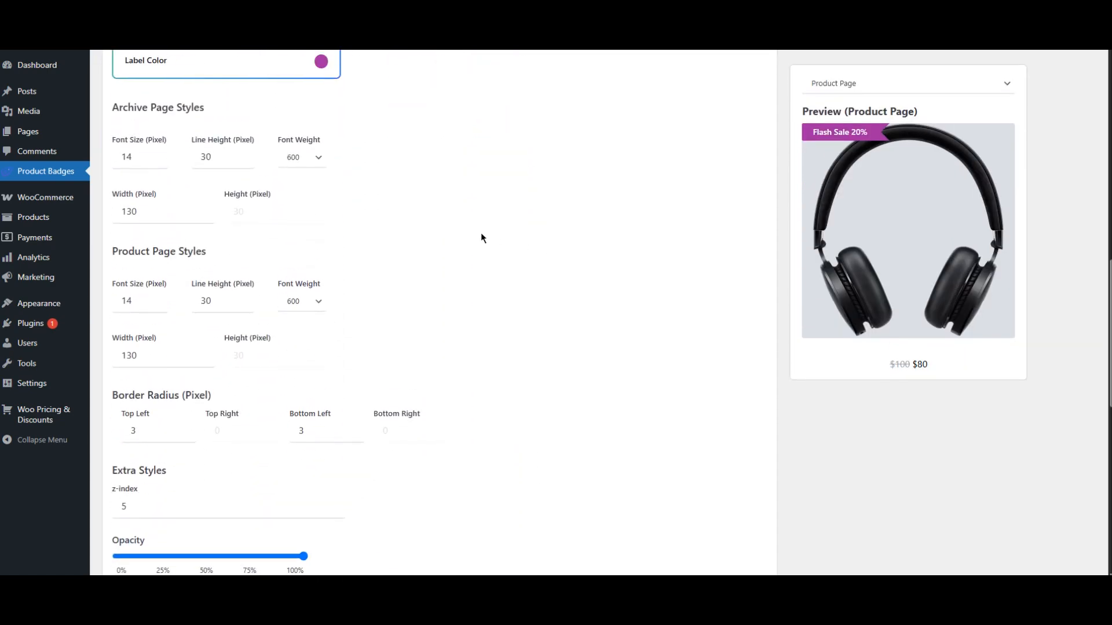
left_click(306, 158)
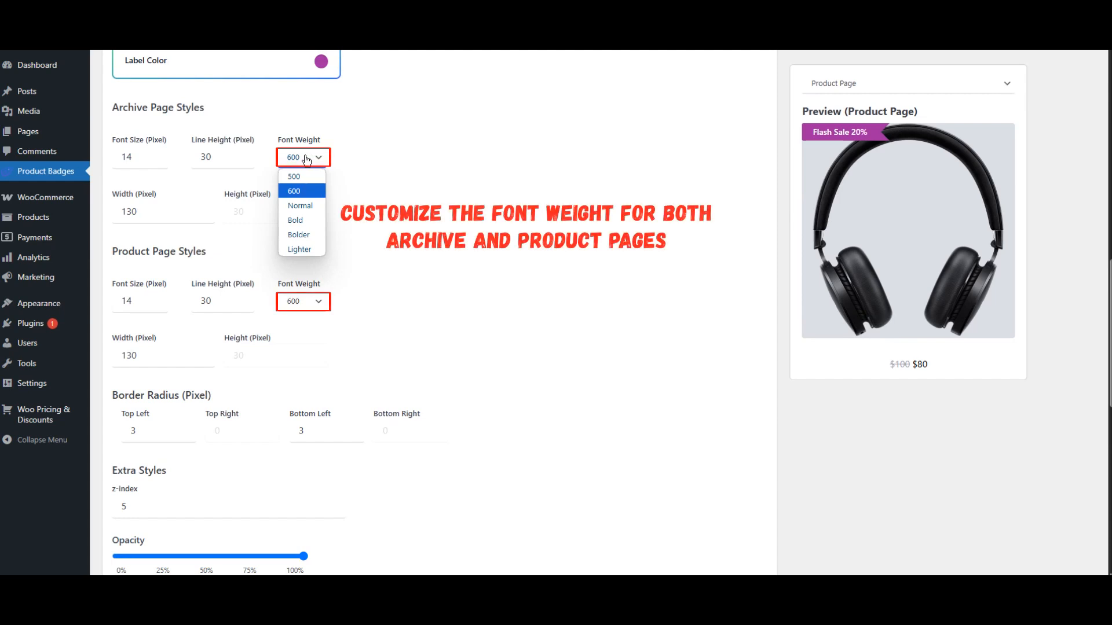
left_click(301, 295)
left_click(293, 365)
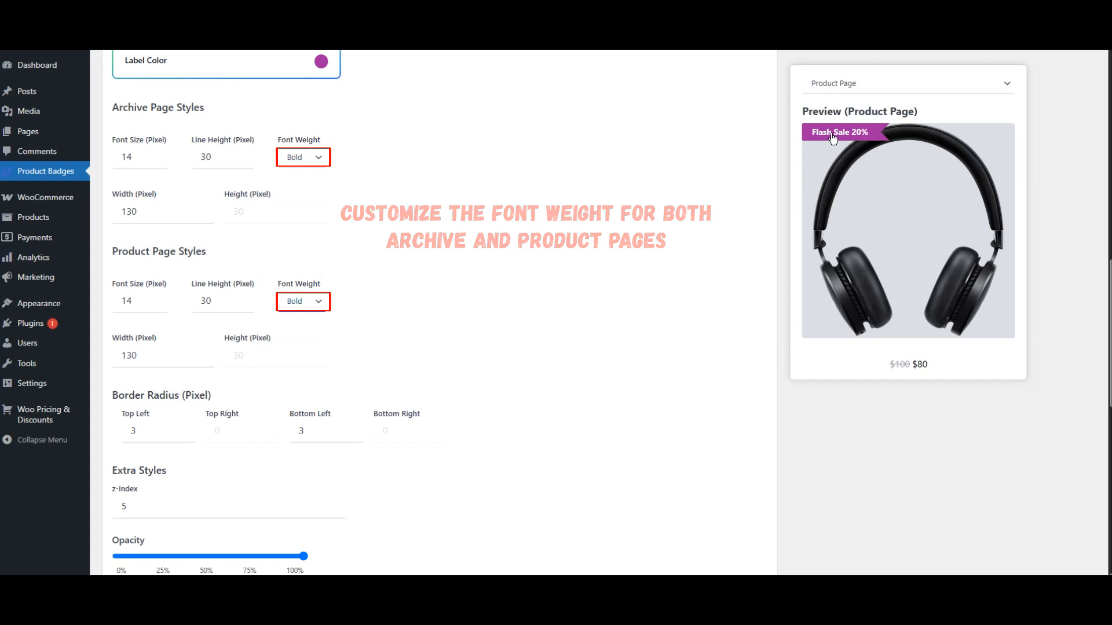
left_click(834, 84)
left_click(832, 99)
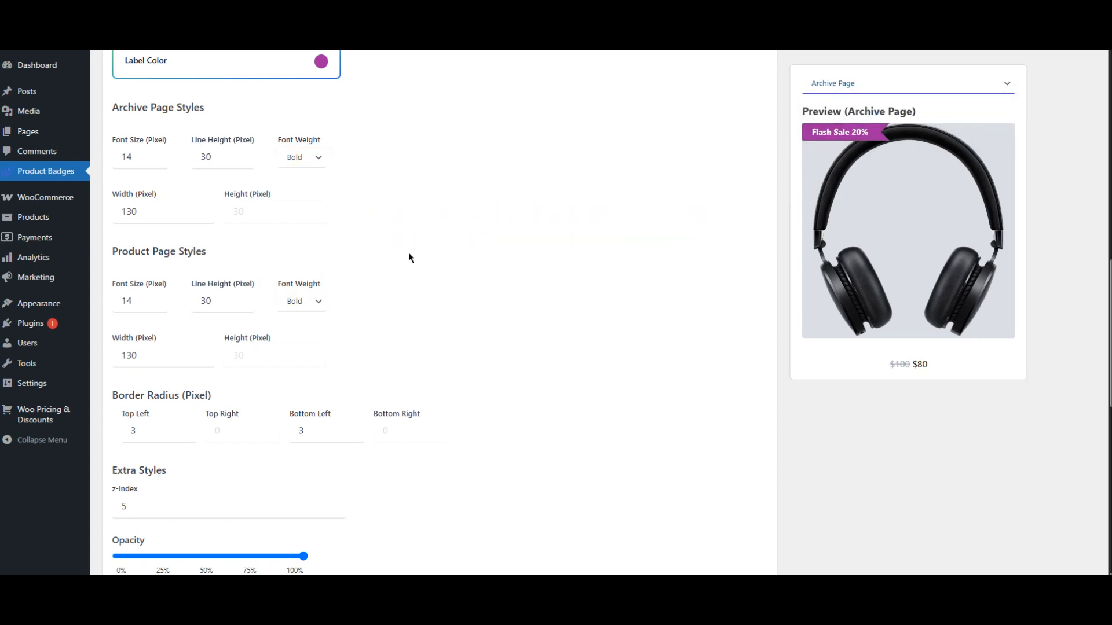
Change the badge's label color to the preset red, fa1731.
scroll(400, 246, "up", 2)
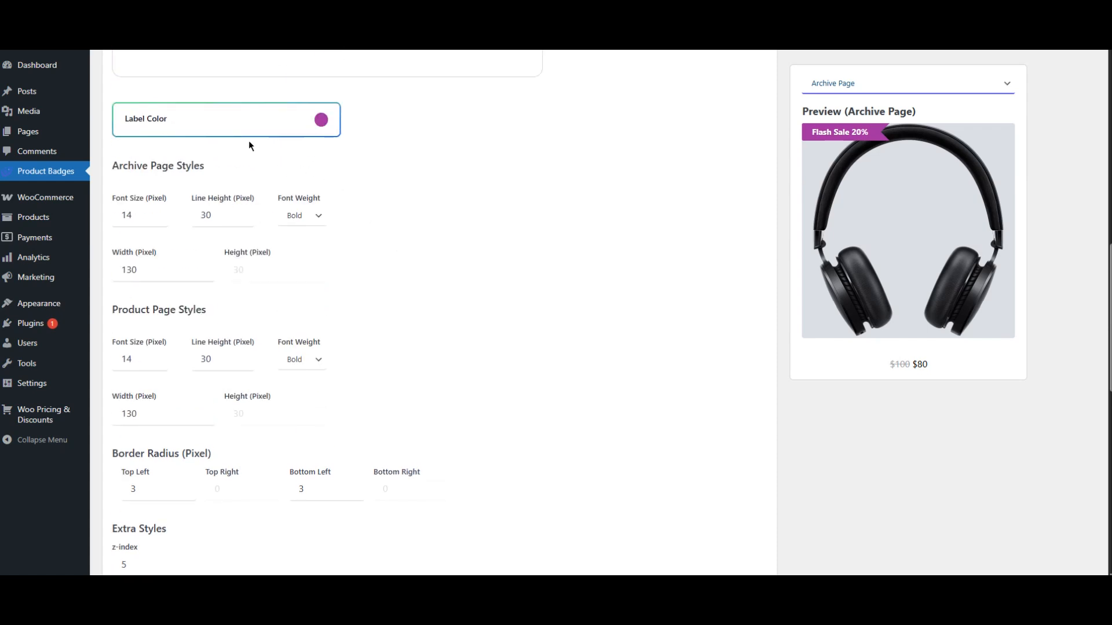
left_click(240, 132)
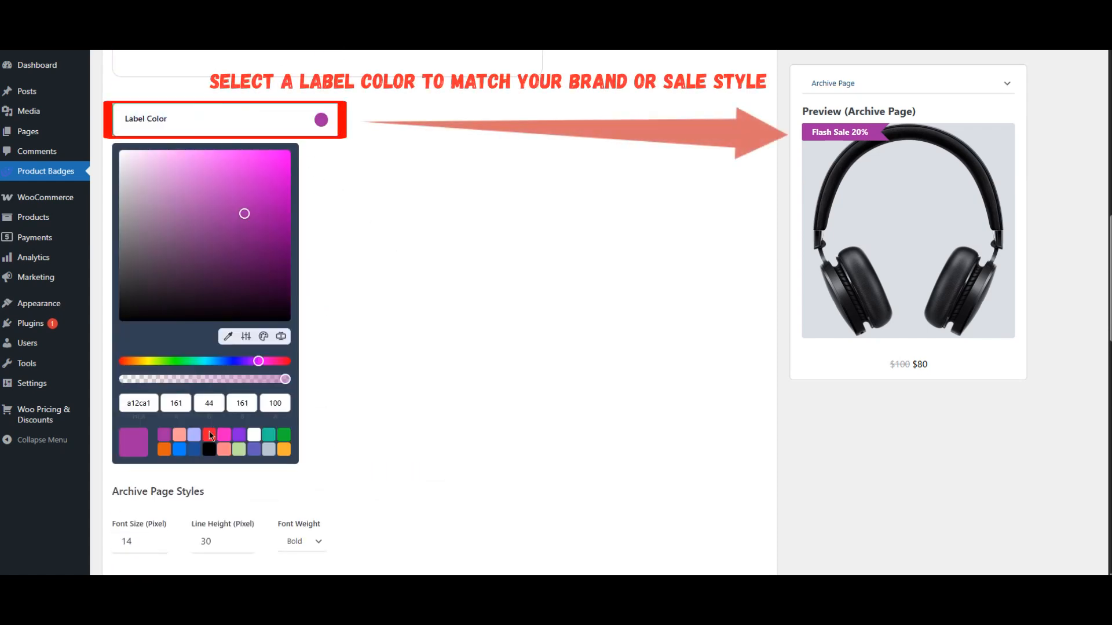
left_click(209, 436)
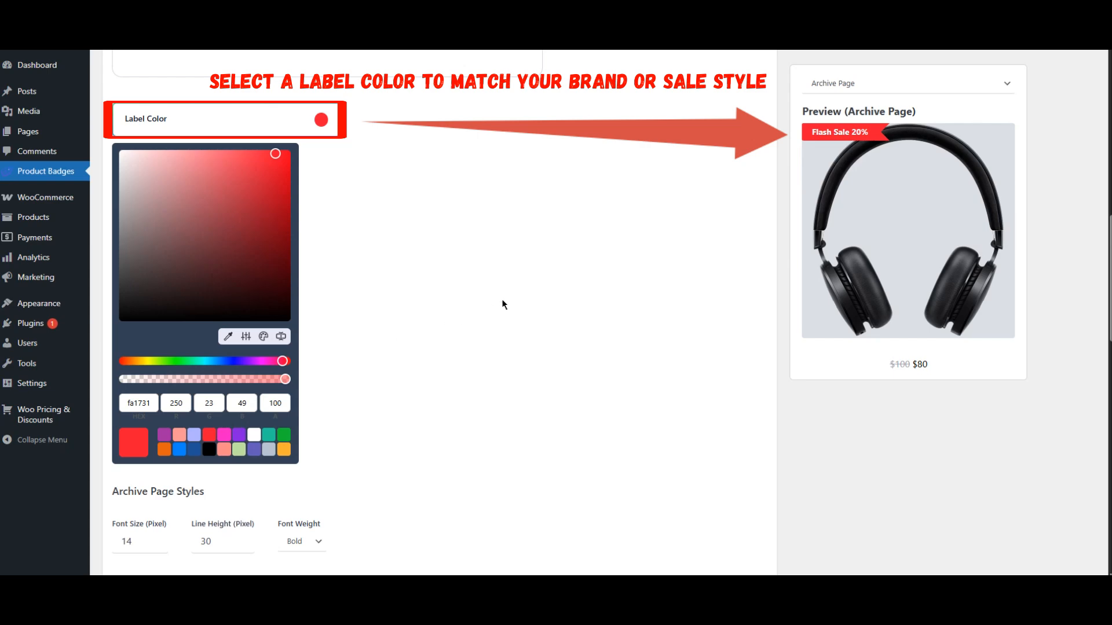
left_click(608, 262)
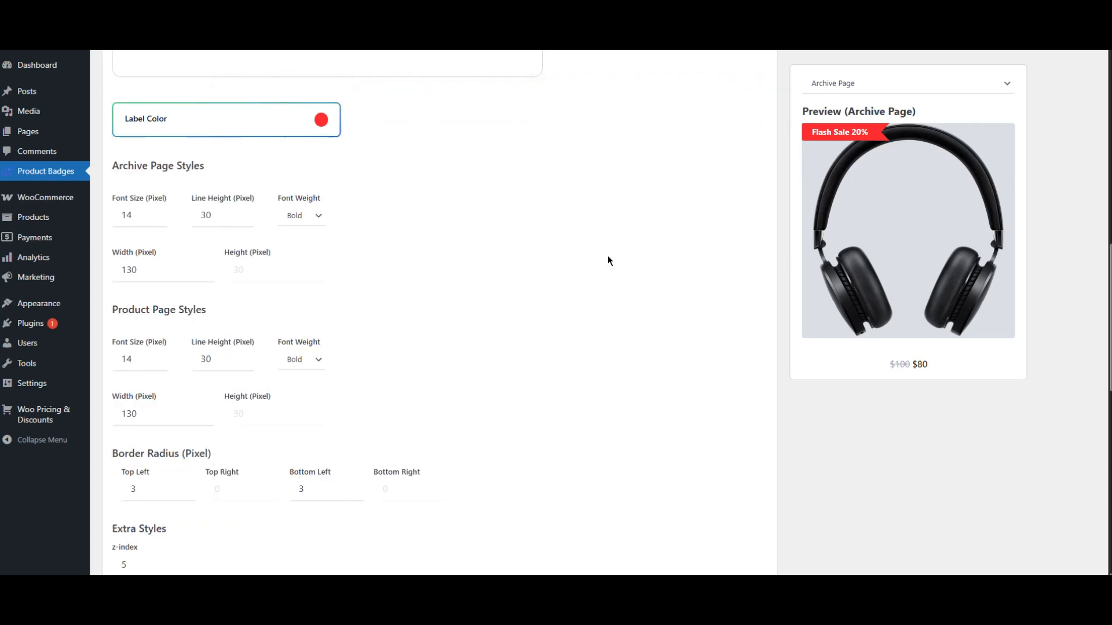
Add a Date schedule to the badge running from 2025-07-09 to 2025-07-16.
scroll(339, 214, "up", 3)
scroll(338, 213, "up", 10)
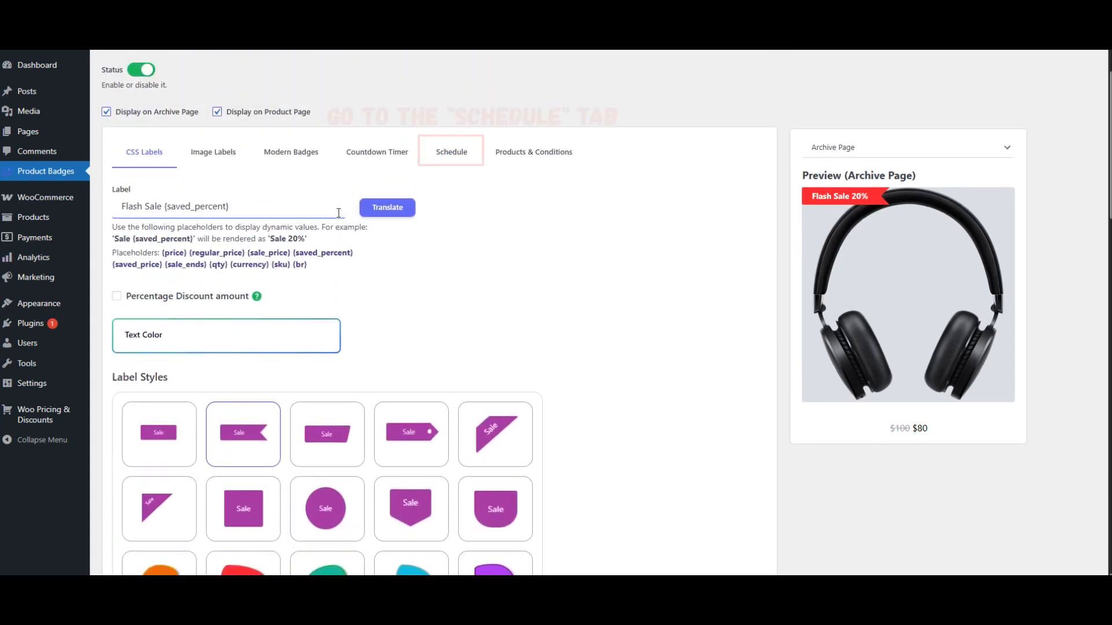
left_click(450, 156)
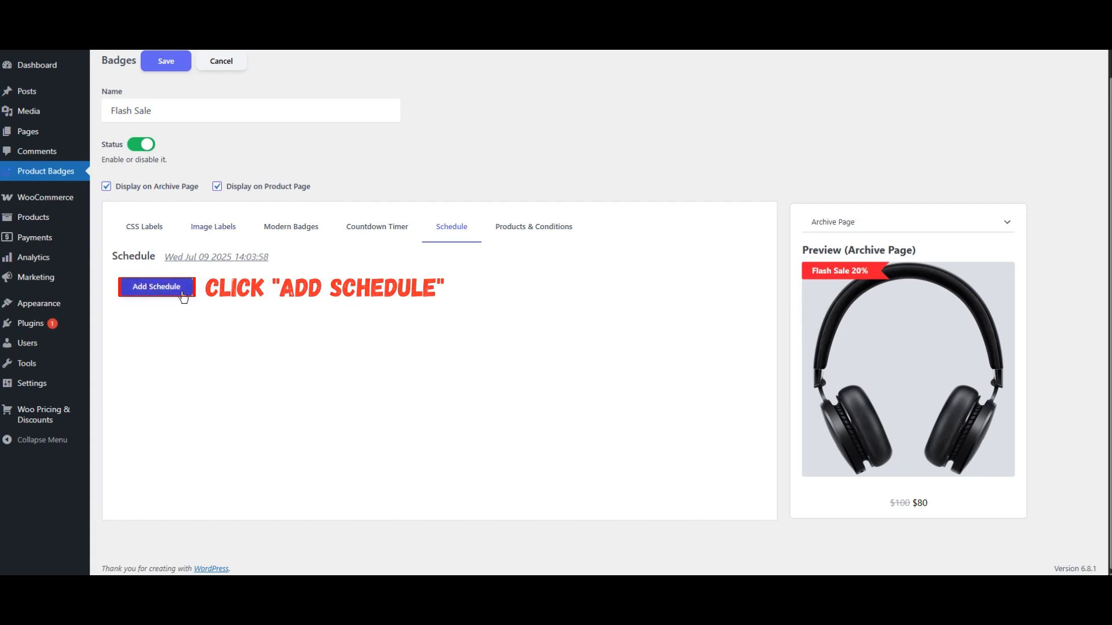
left_click(163, 298)
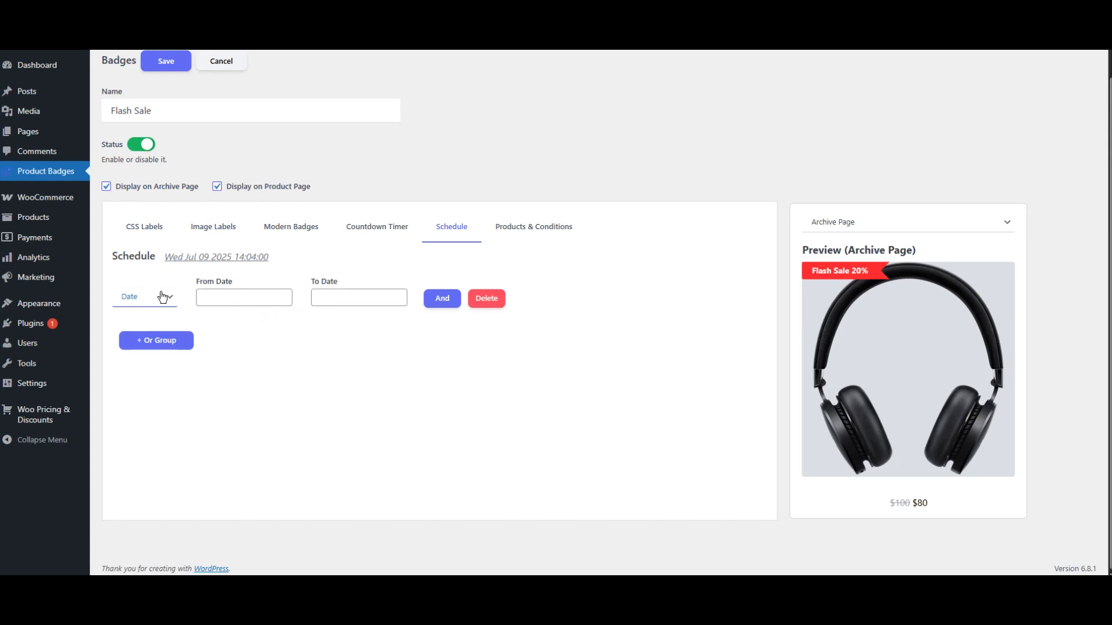
left_click(162, 307)
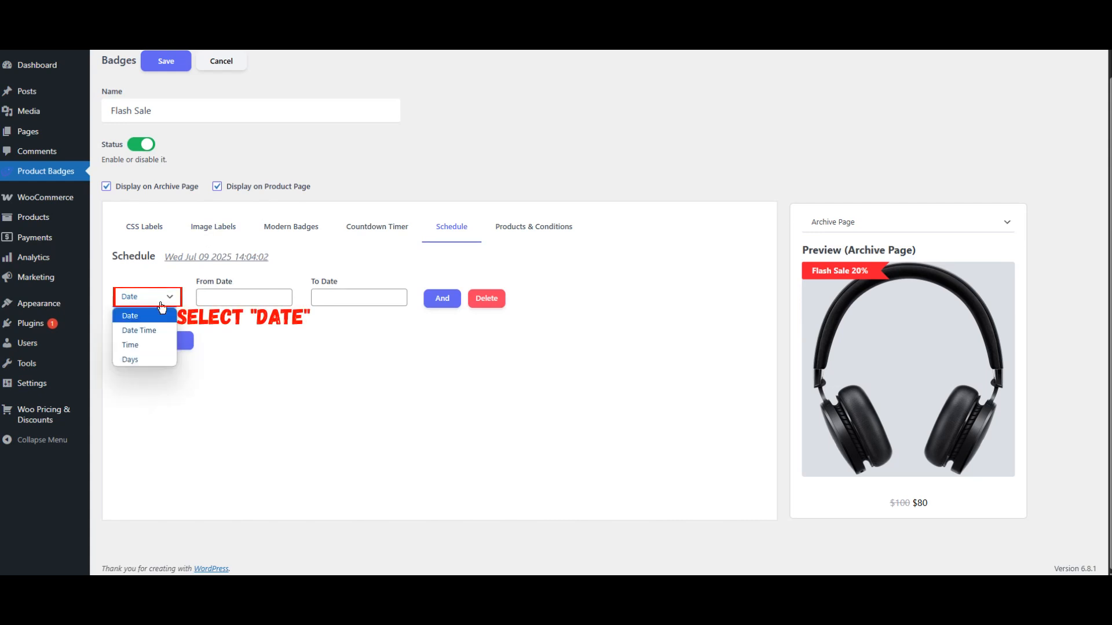
left_click(133, 315)
left_click(240, 297)
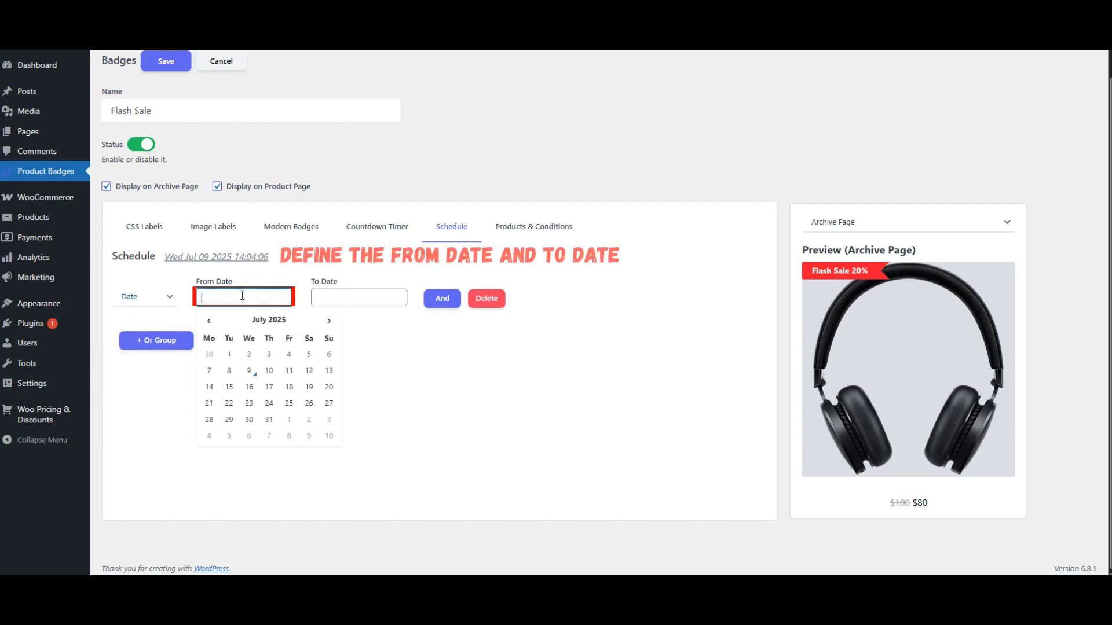
left_click(344, 297)
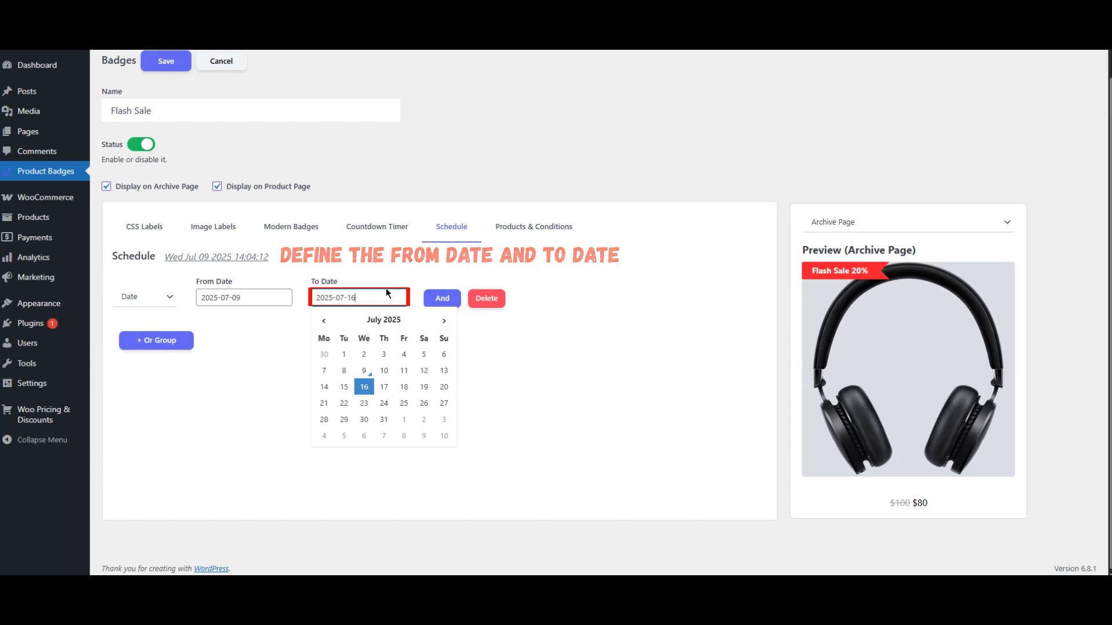
left_click(366, 273)
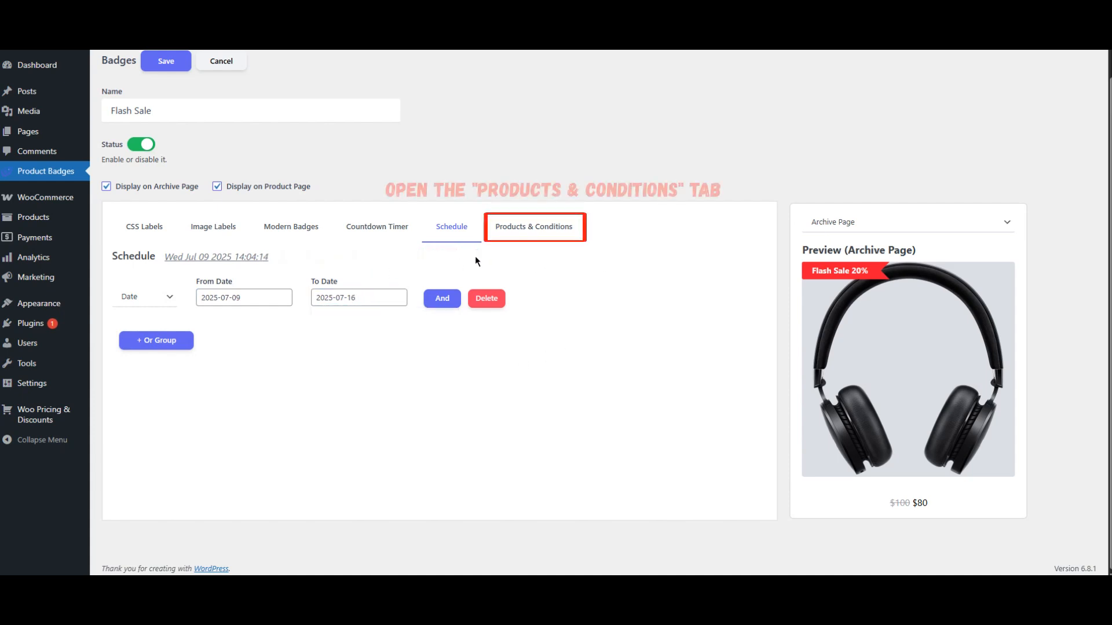
Limit the badge to products in the "Flash Sale" discount rule using the Discount rules condition, and save the badge.
left_click(529, 235)
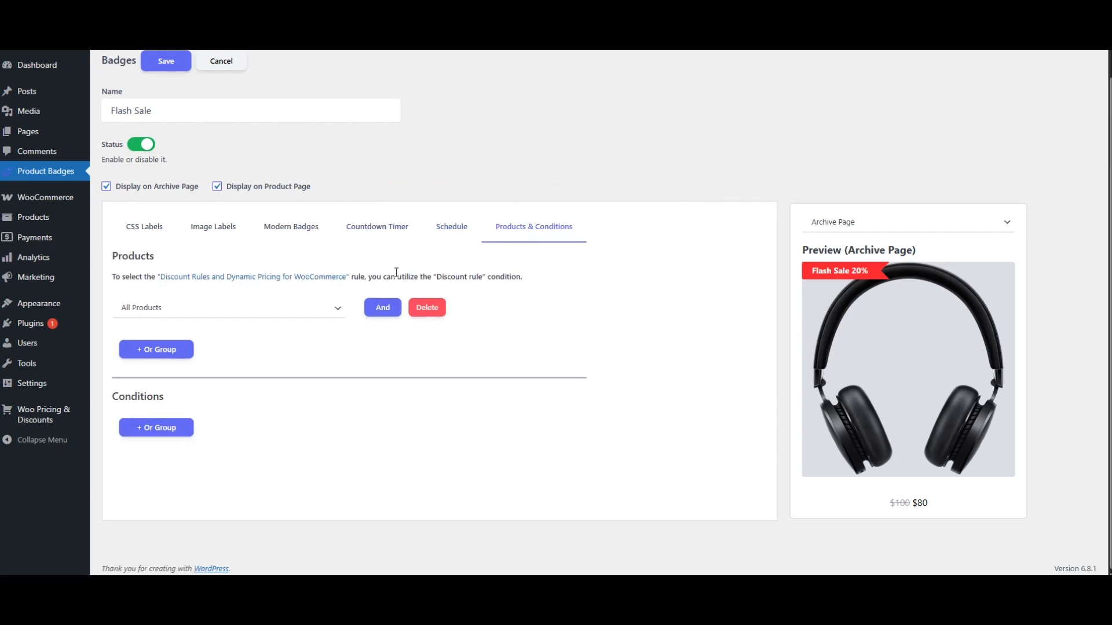
left_click(232, 308)
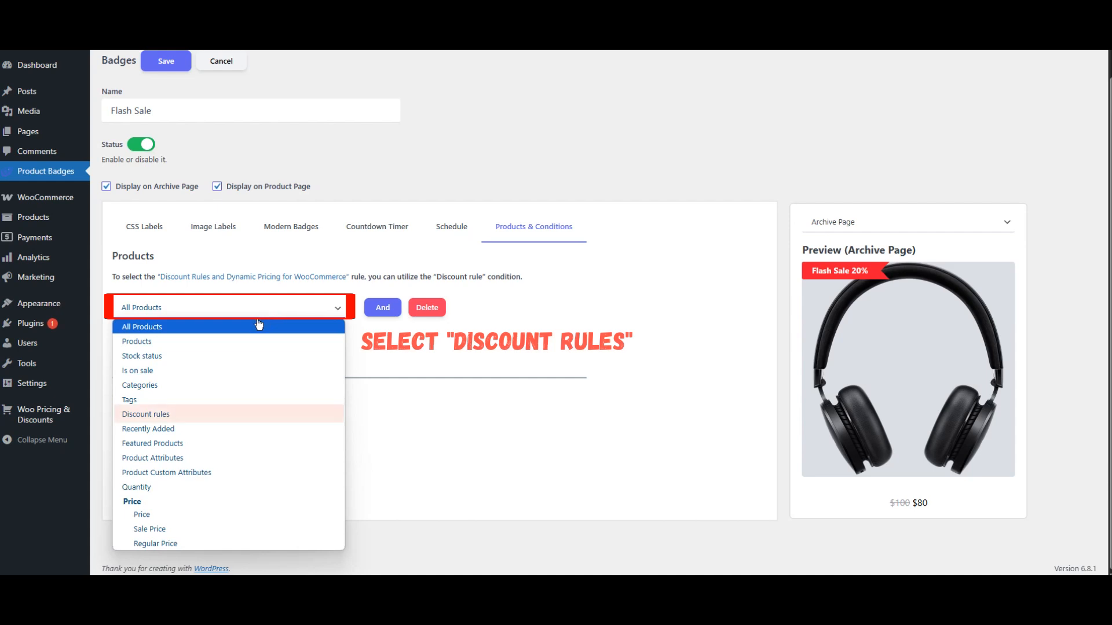
left_click(201, 416)
left_click(380, 300)
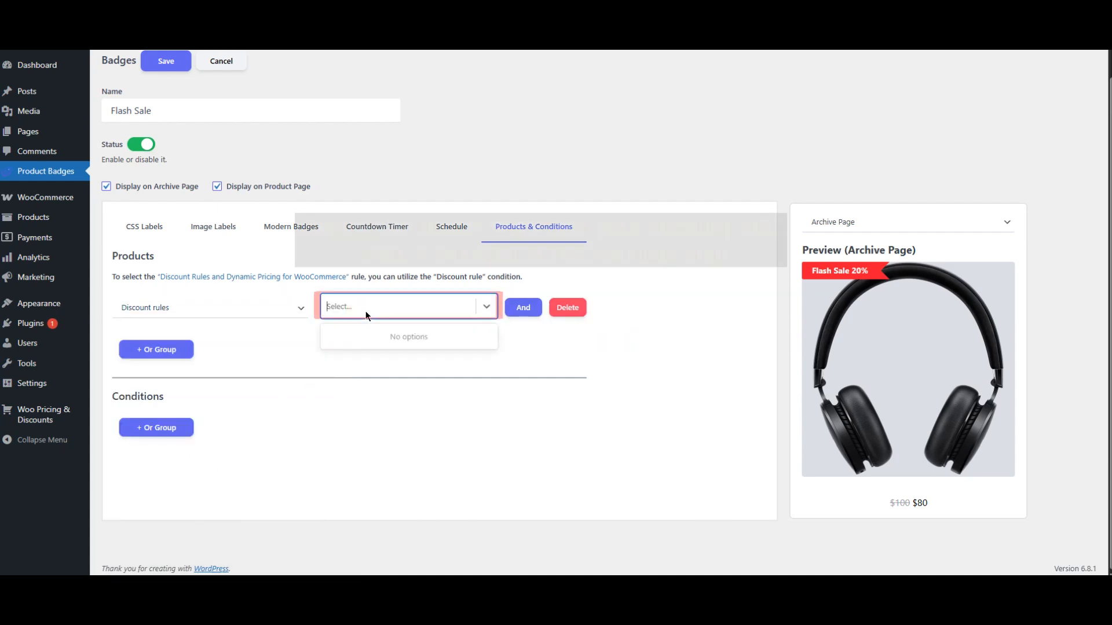
type("flash")
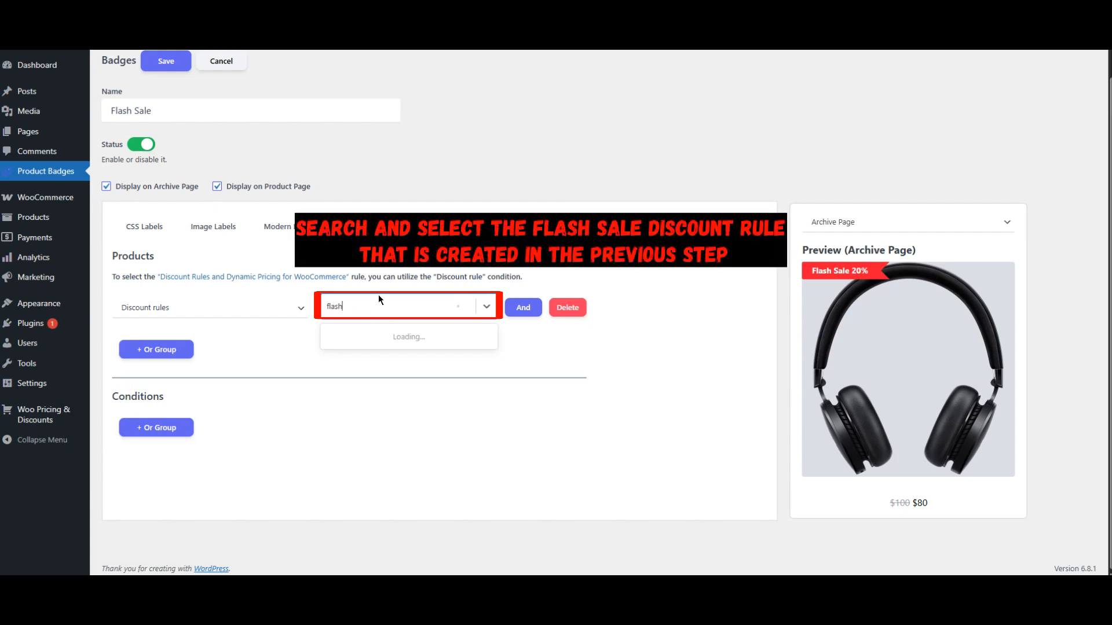
left_click(340, 342)
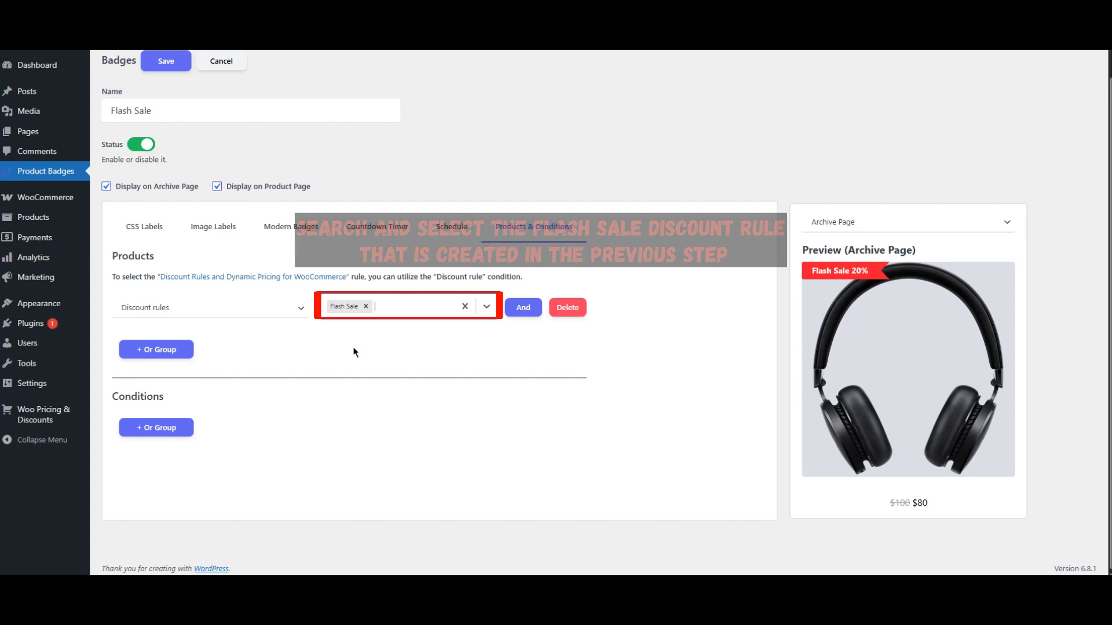
scroll(236, 311, "up", 1)
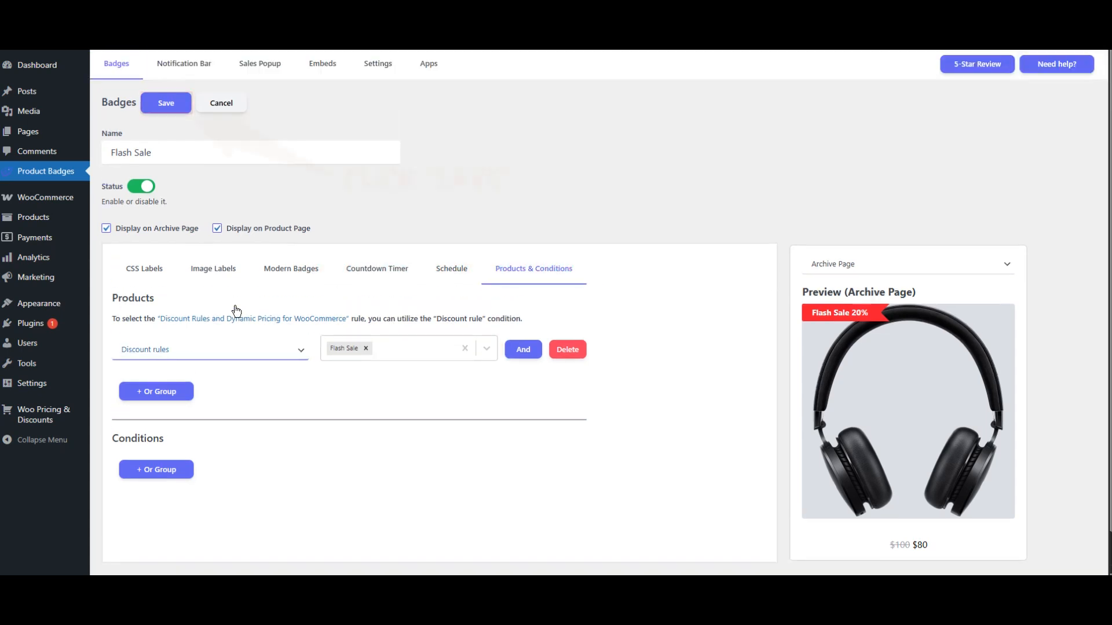
left_click(174, 111)
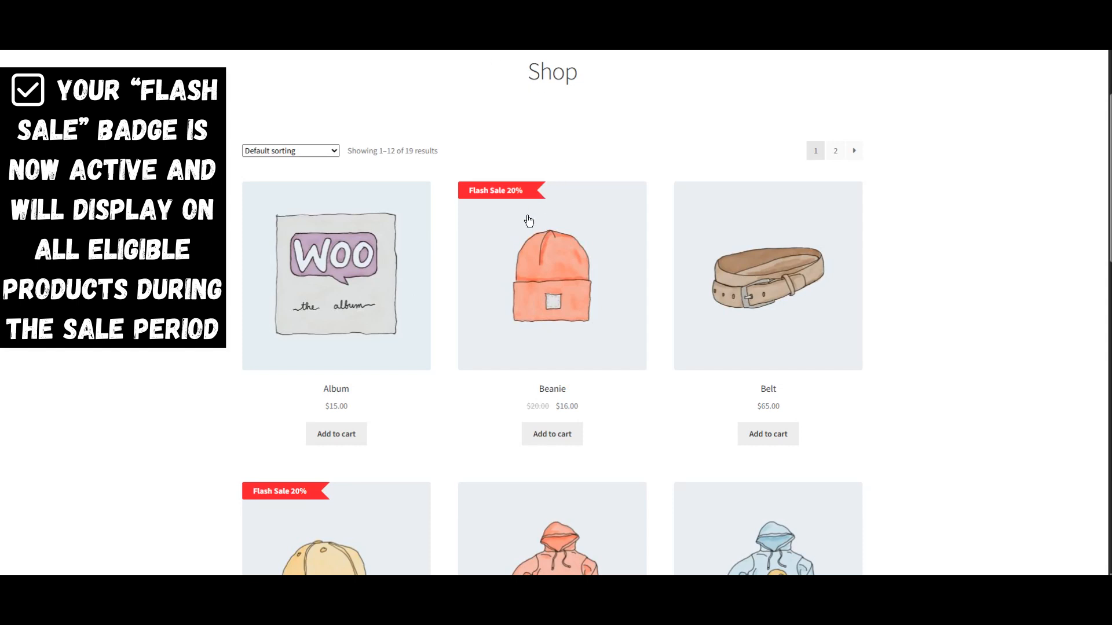
Check the Flash Sale badges on the shop page's products and open the Cap product.
scroll(530, 218, "down", 4)
left_click(337, 300)
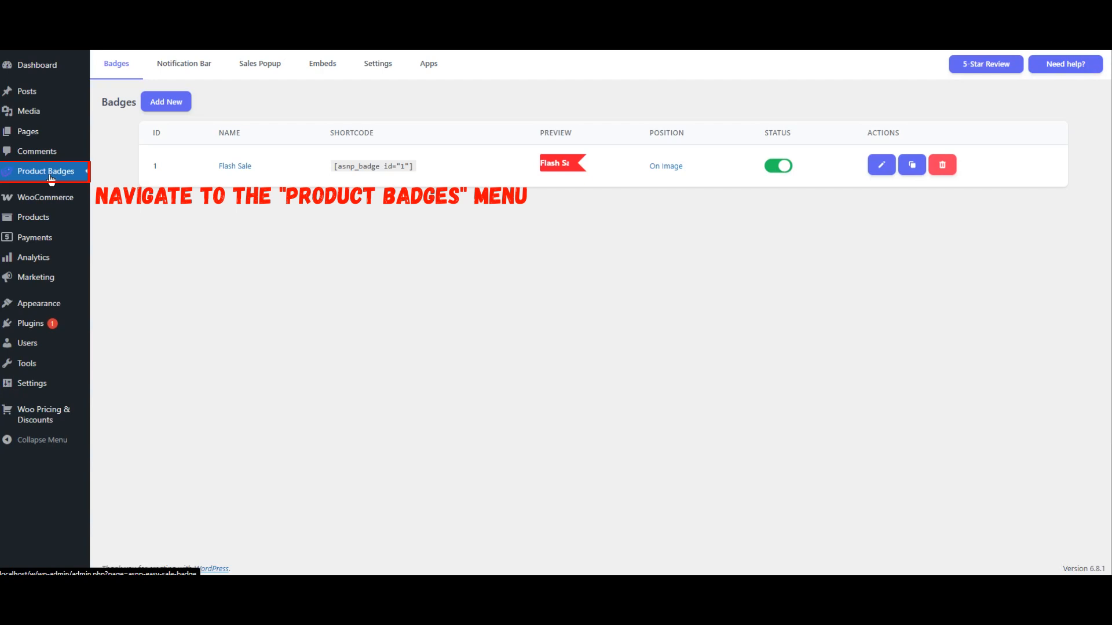
Create a new embed in the Product Badges plugin and name it "Embed-Flash-Sale".
left_click(329, 75)
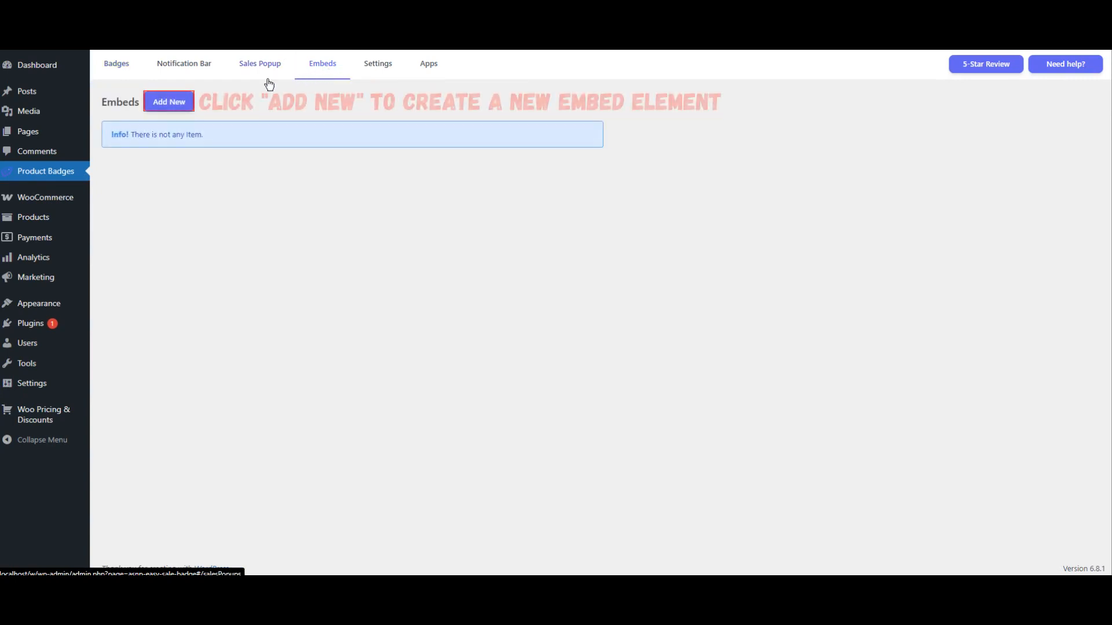
left_click(169, 102)
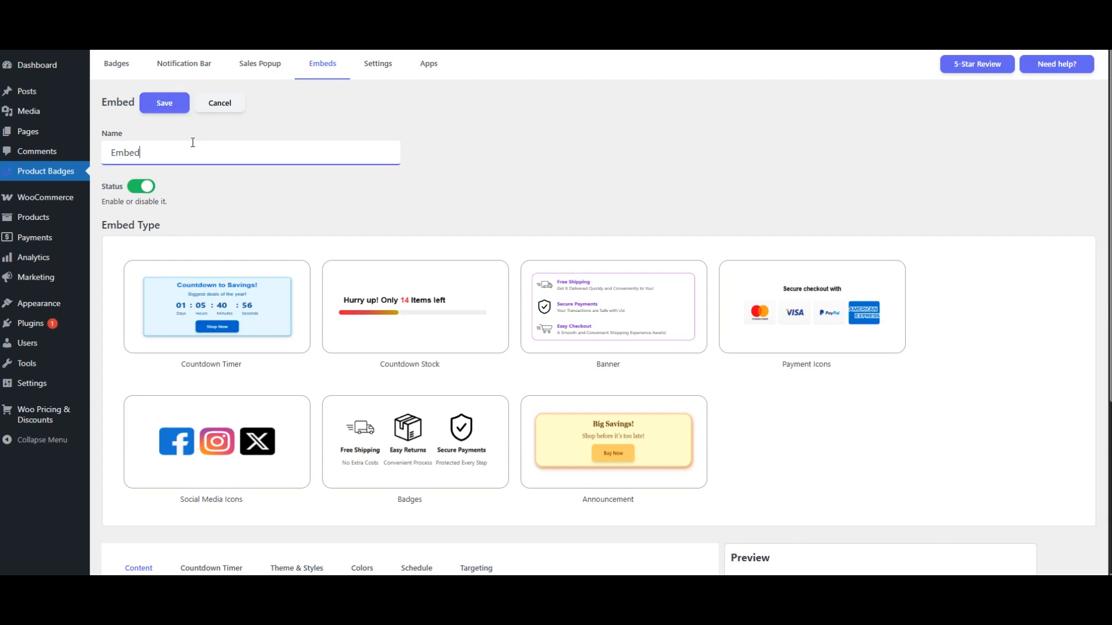
type("-Flash")
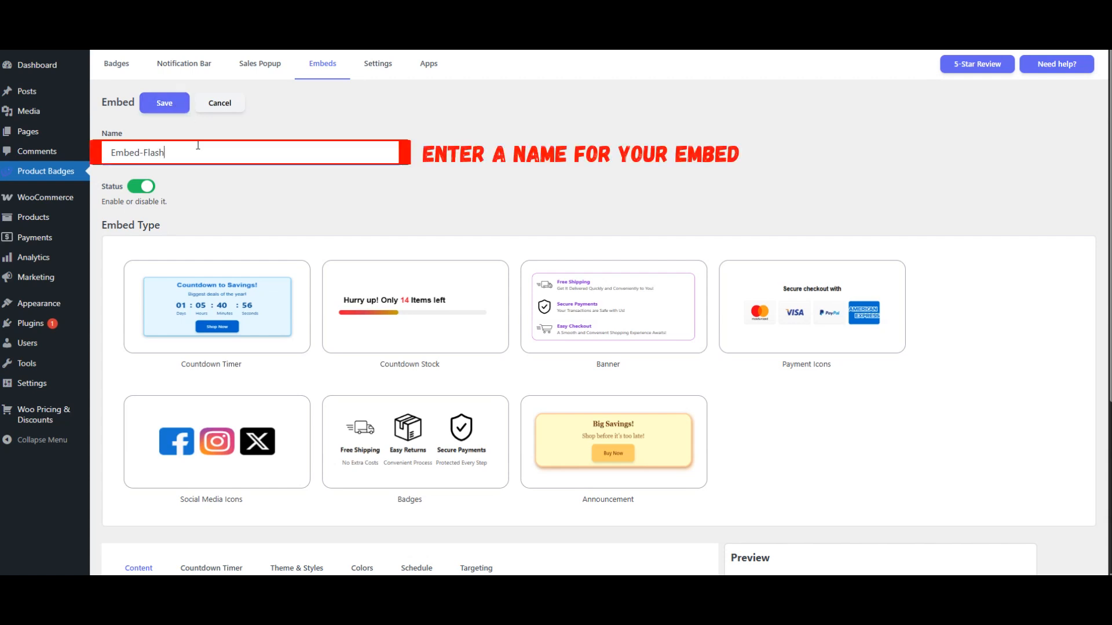
type("-Sale")
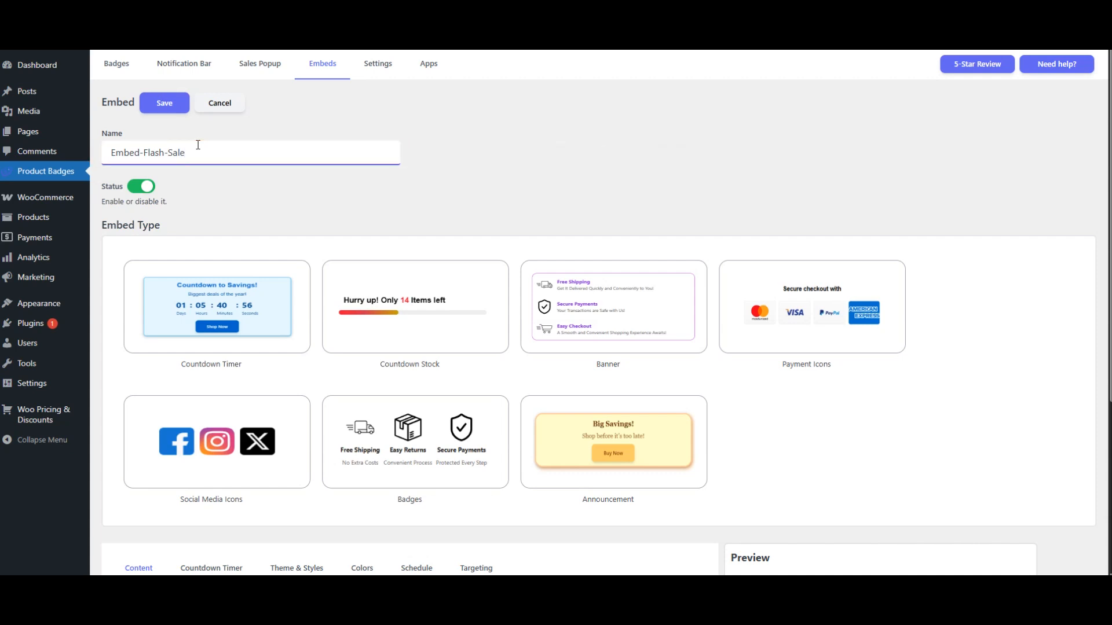
left_click(268, 184)
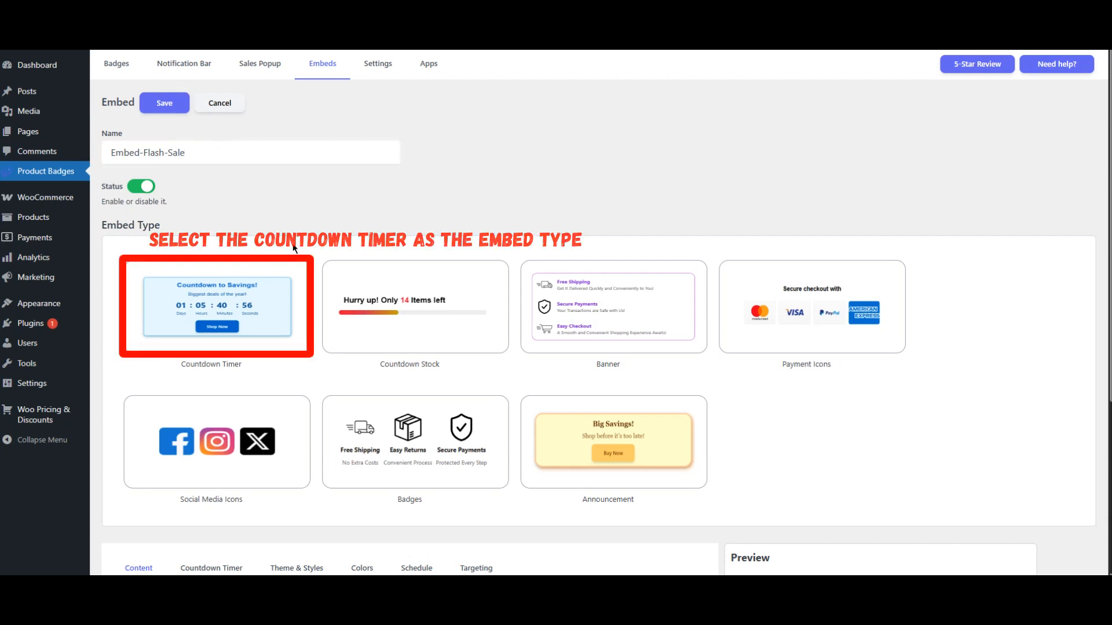
Use the Countdown Timer embed type and style it with the Red Rush template after trying Cool Breeze.
scroll(234, 309, "down", 4)
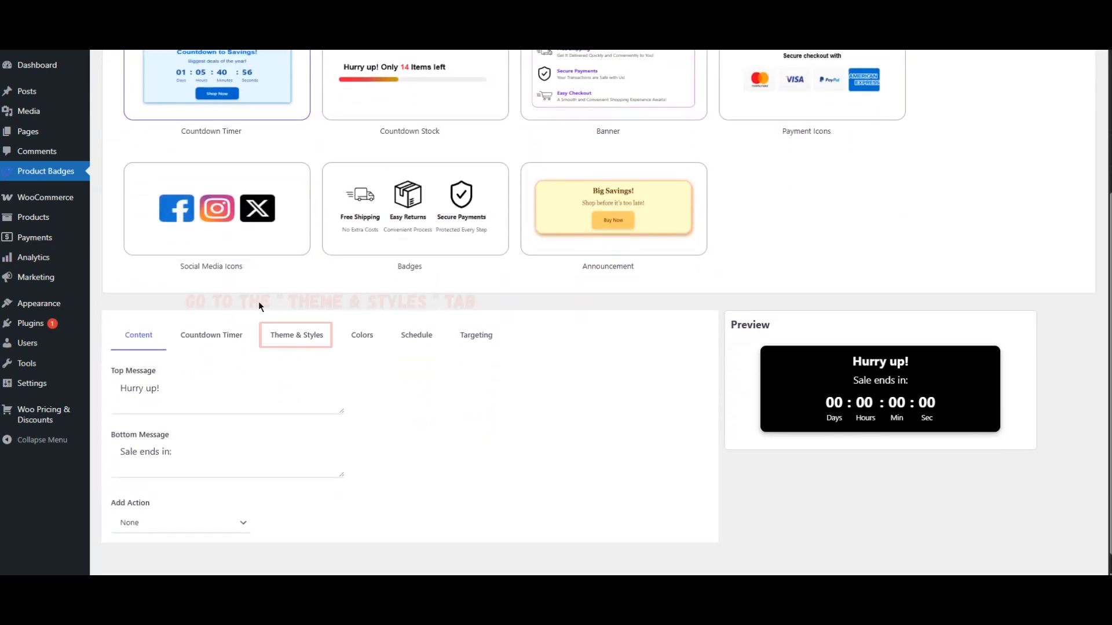
left_click(297, 344)
scroll(338, 353, "down", 4)
left_click(173, 182)
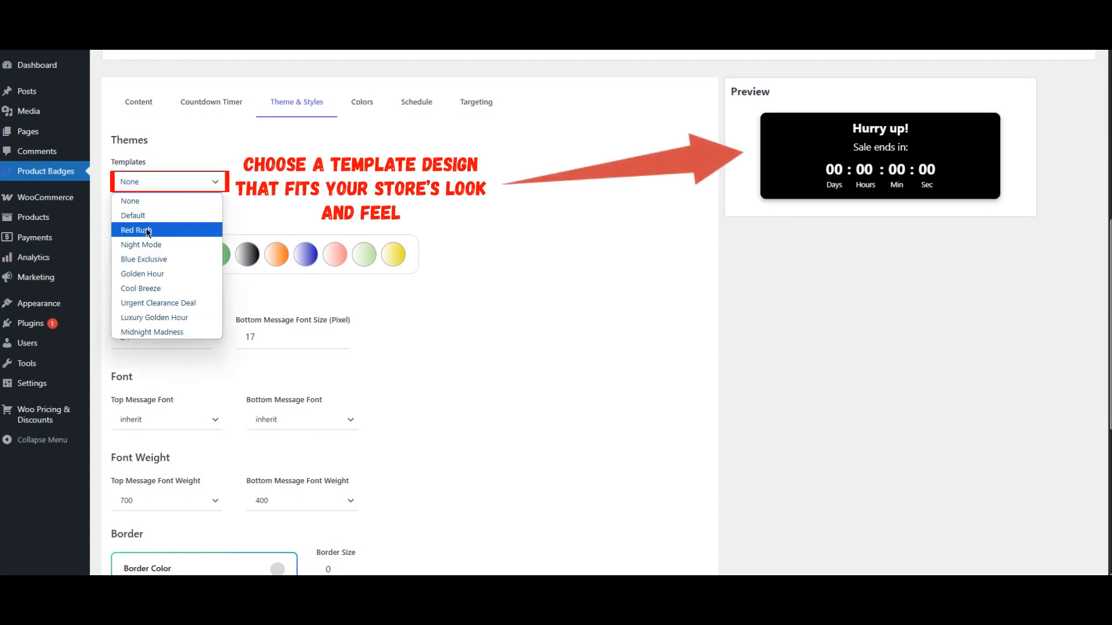
left_click(146, 285)
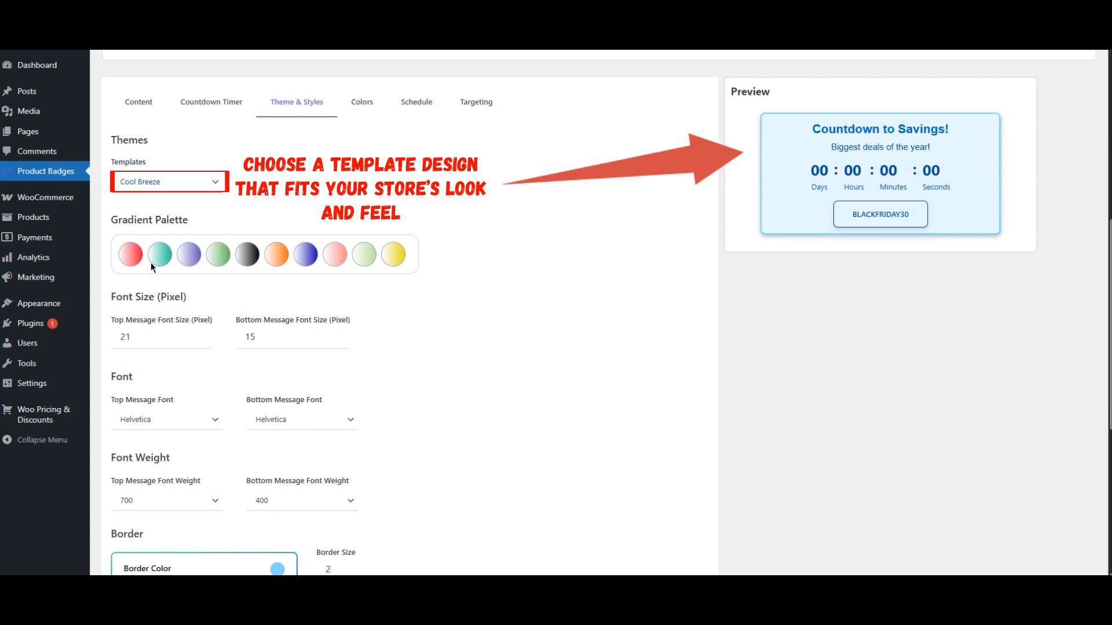
left_click(179, 185)
left_click(159, 230)
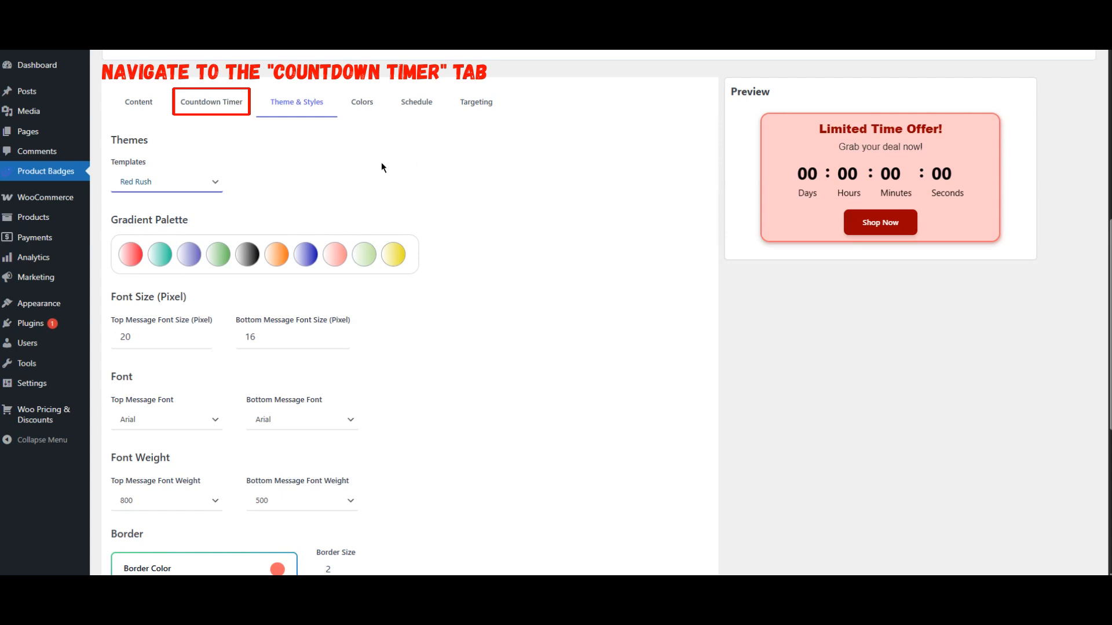
left_click(210, 107)
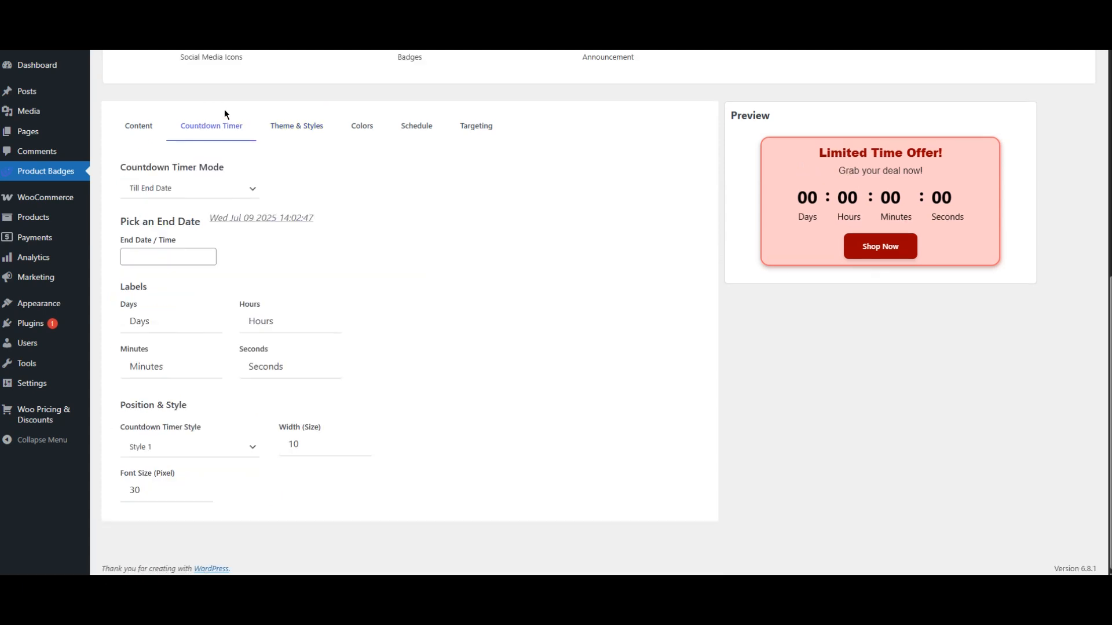
left_click(168, 195)
left_click(158, 206)
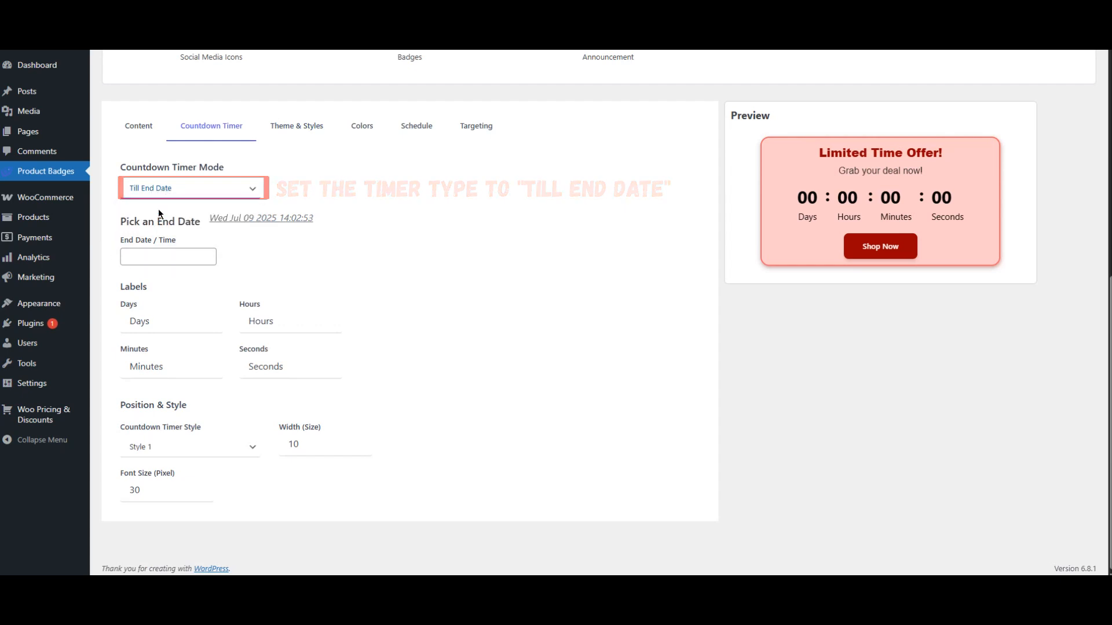
left_click(173, 346)
left_click(266, 256)
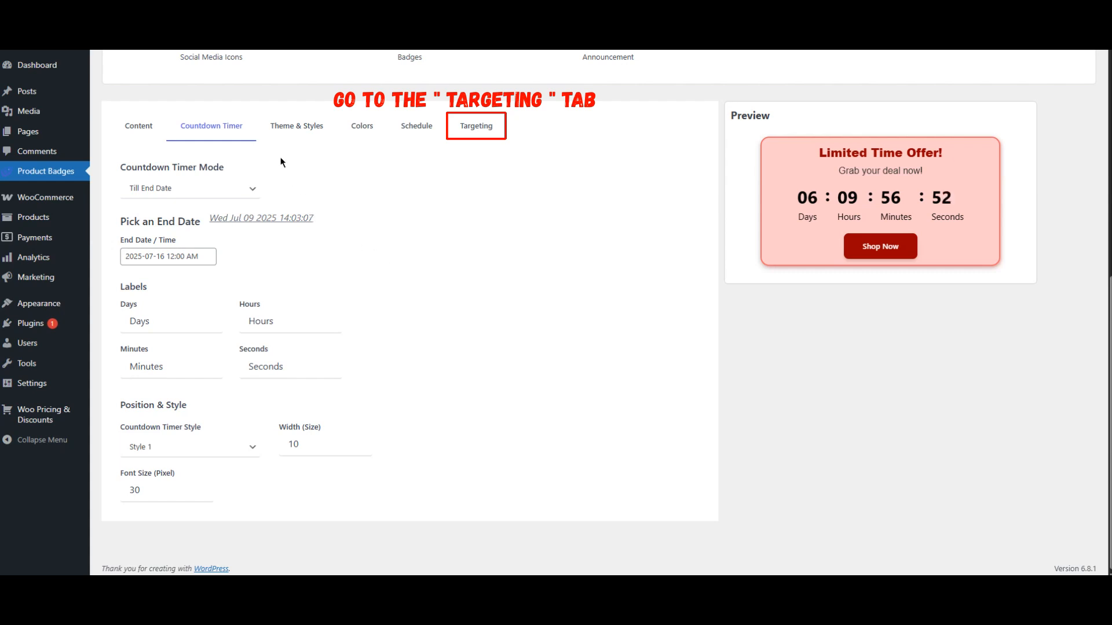
Target the embed at products in the "Flash Sale" discount rule using the Discount rules condition, and save the embed.
left_click(467, 128)
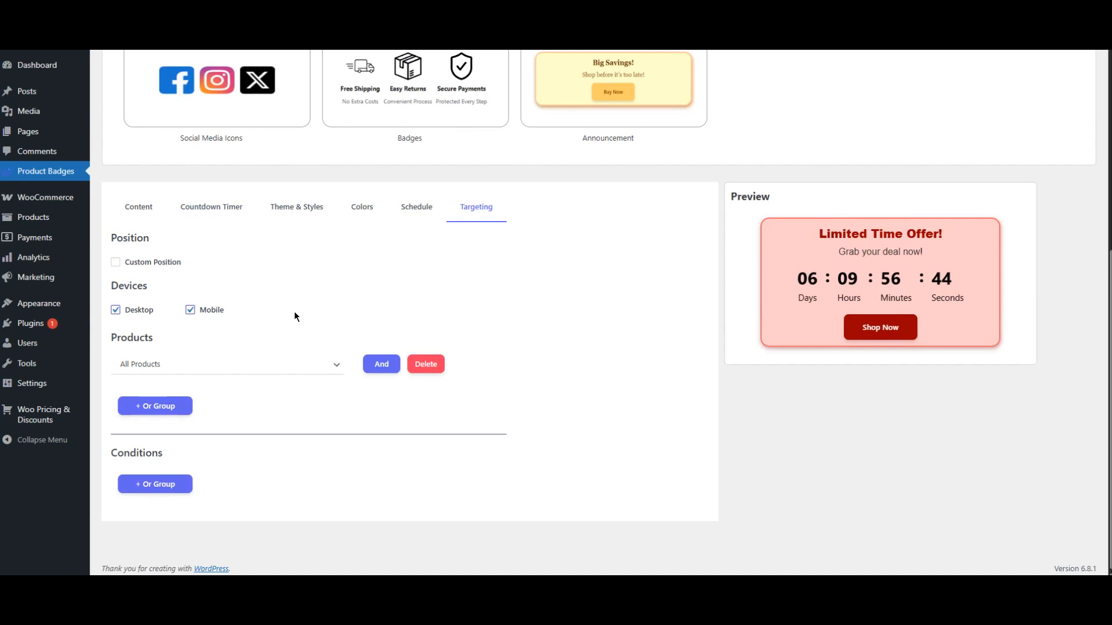
left_click(194, 366)
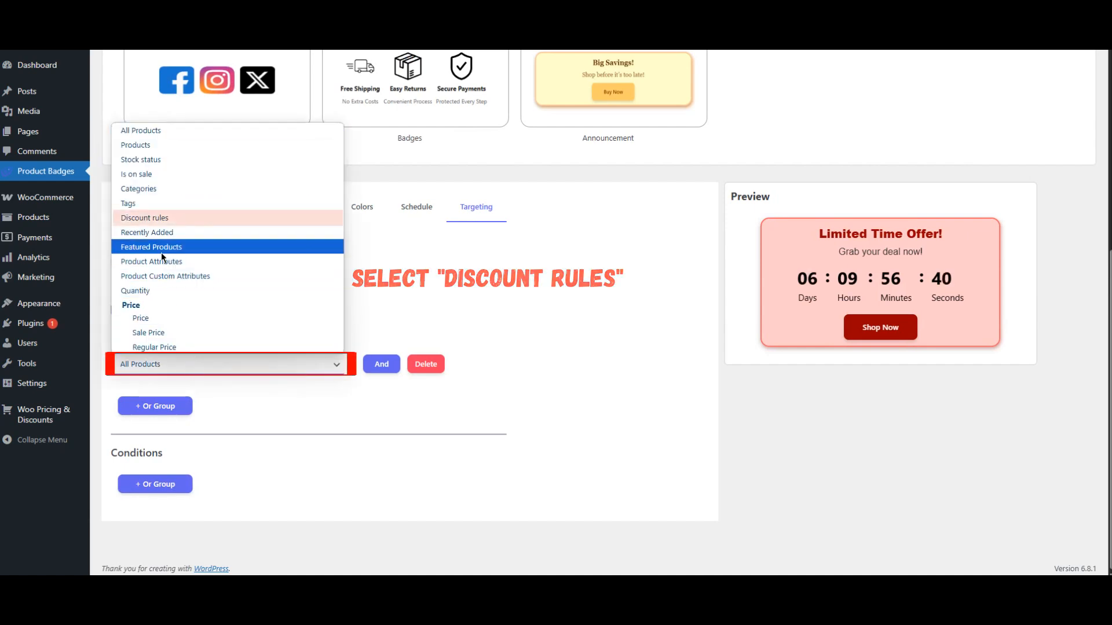
left_click(158, 219)
left_click(290, 362)
type("flas")
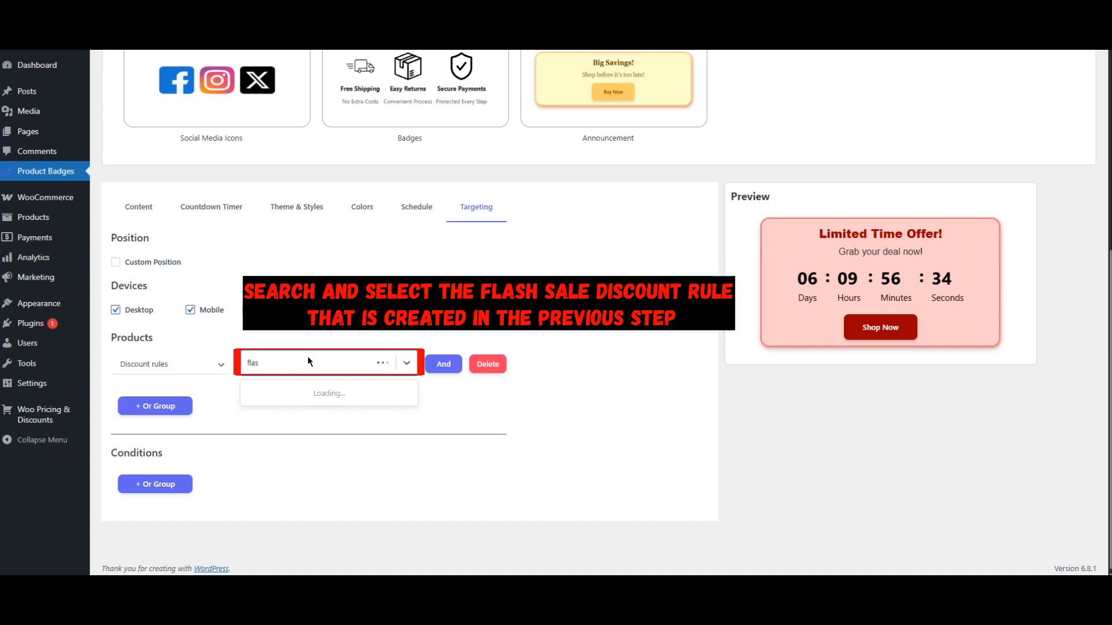
left_click(288, 393)
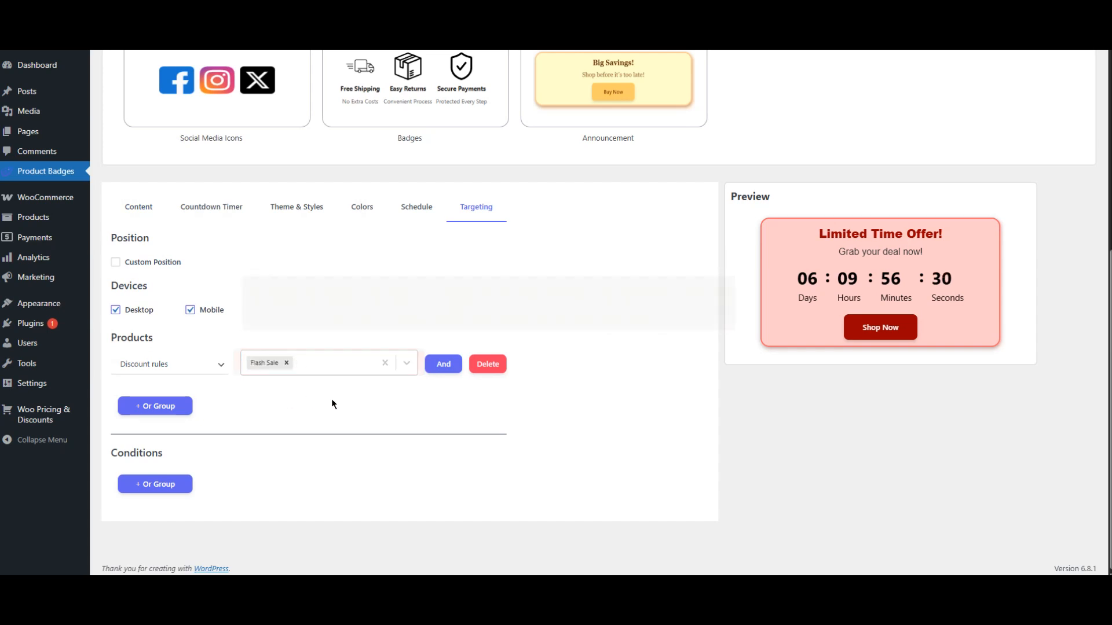
scroll(332, 399, "up", 5)
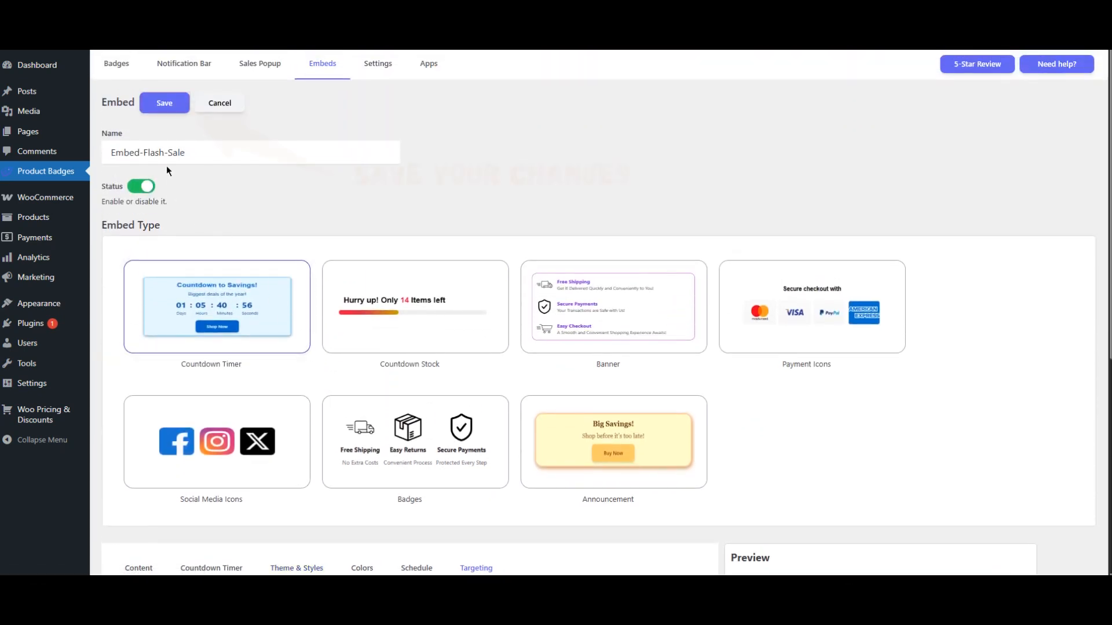
left_click(164, 104)
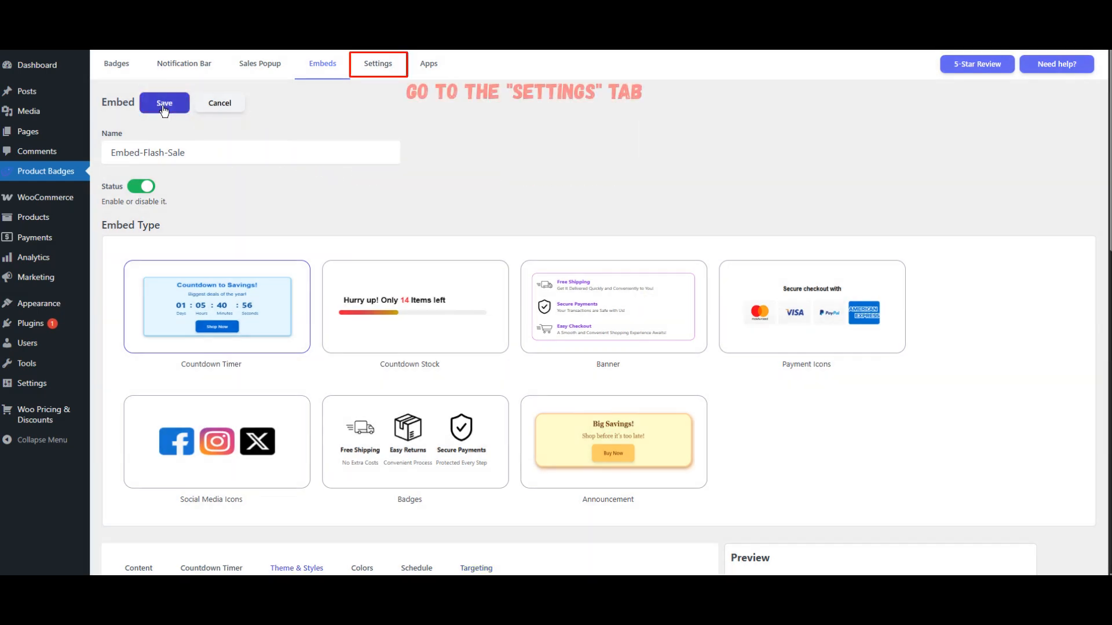
Set the embed position on the product page to "After product price" in the plugin settings and save the changes.
left_click(379, 75)
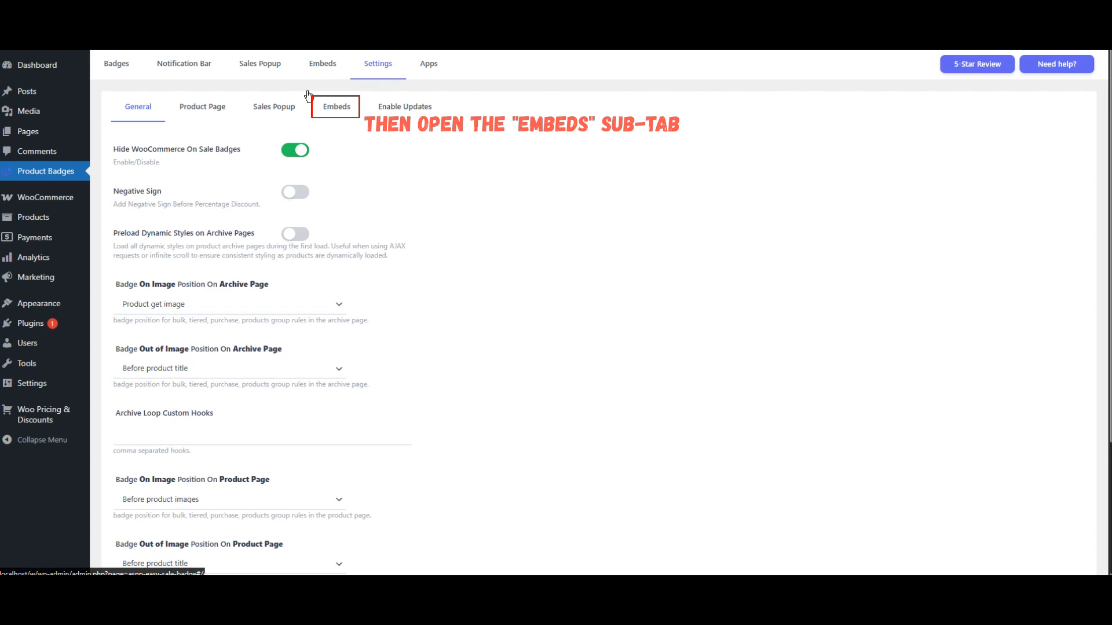
left_click(337, 113)
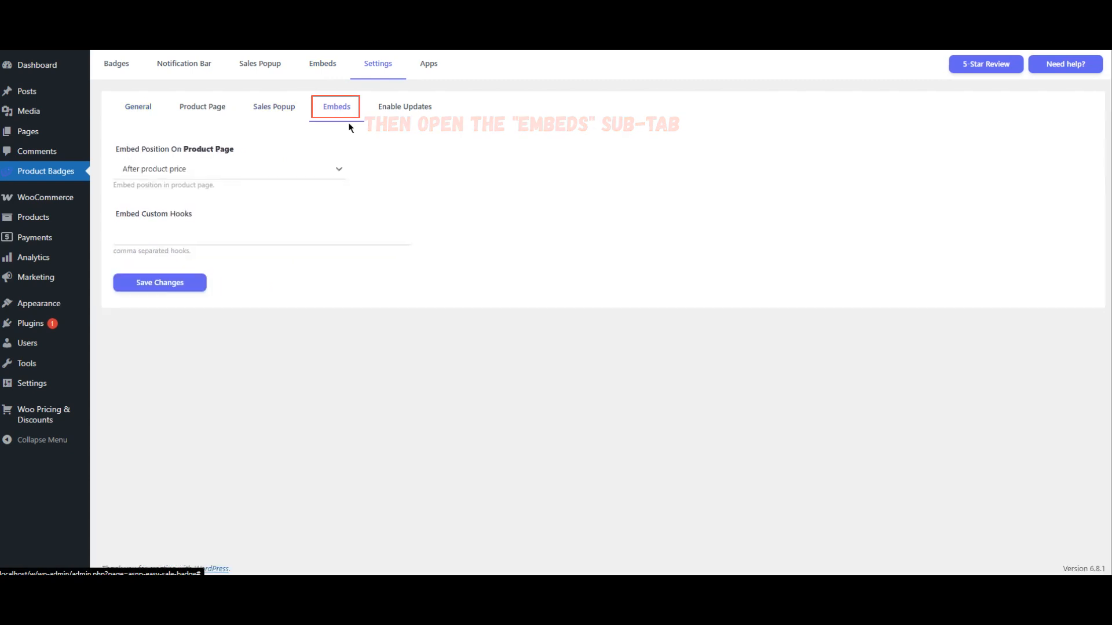
left_click(162, 175)
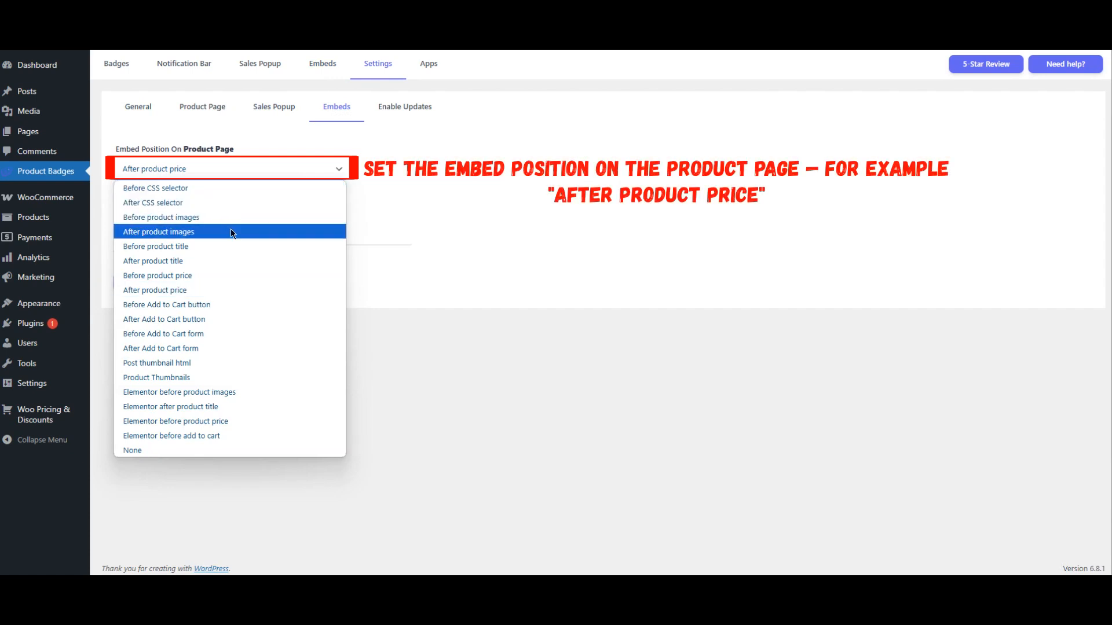
left_click(172, 291)
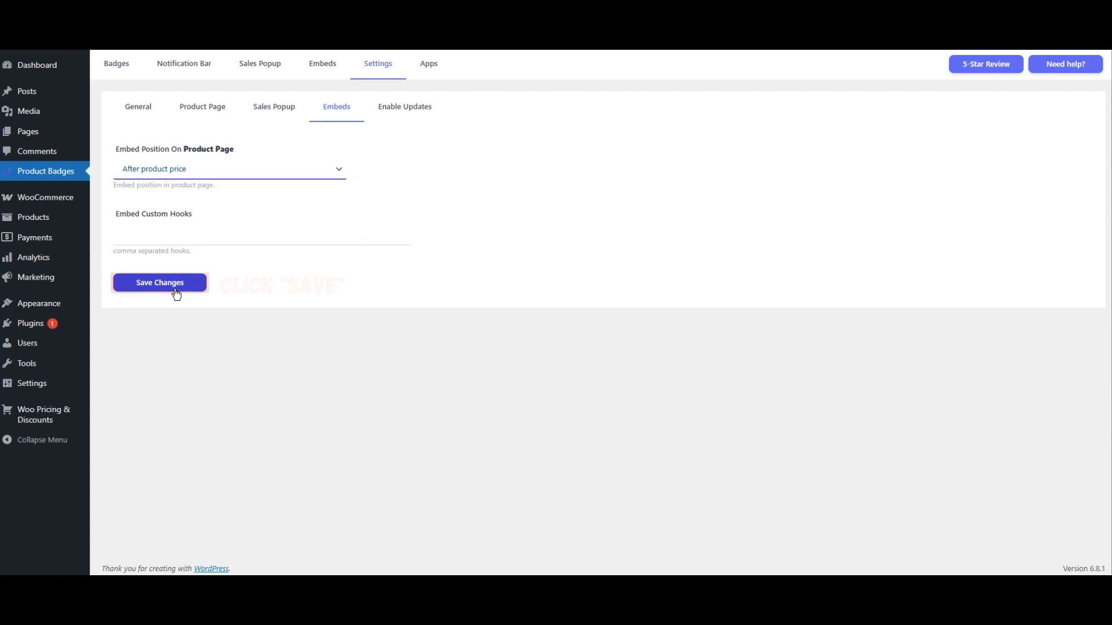
left_click(172, 292)
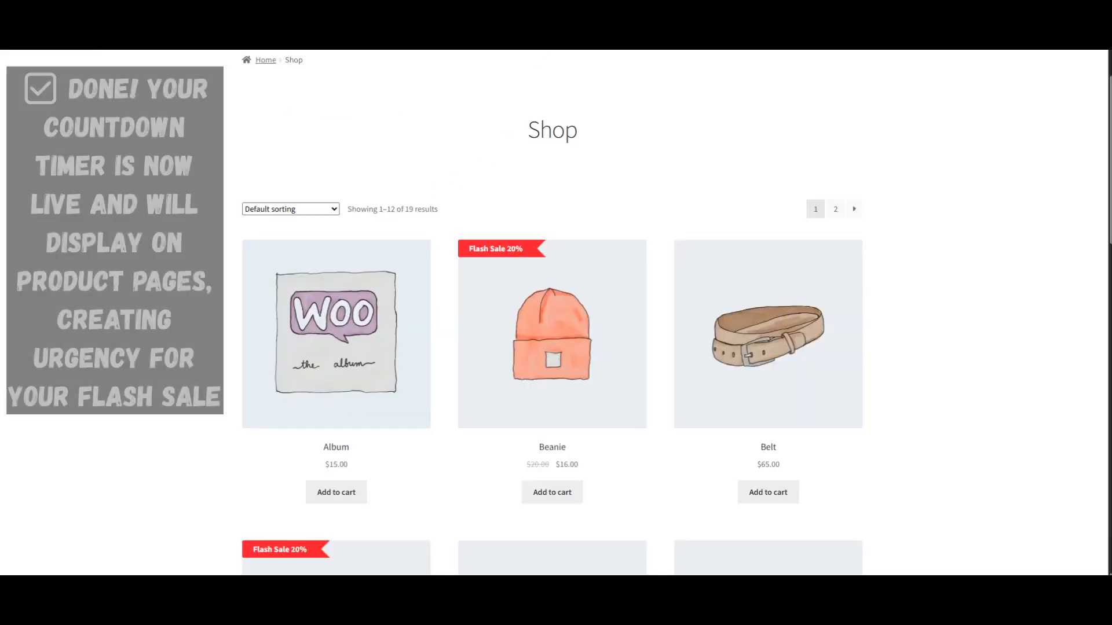
Open the Beanie product from the shop page and check the countdown timer on its product page.
scroll(568, 109, "down", 2)
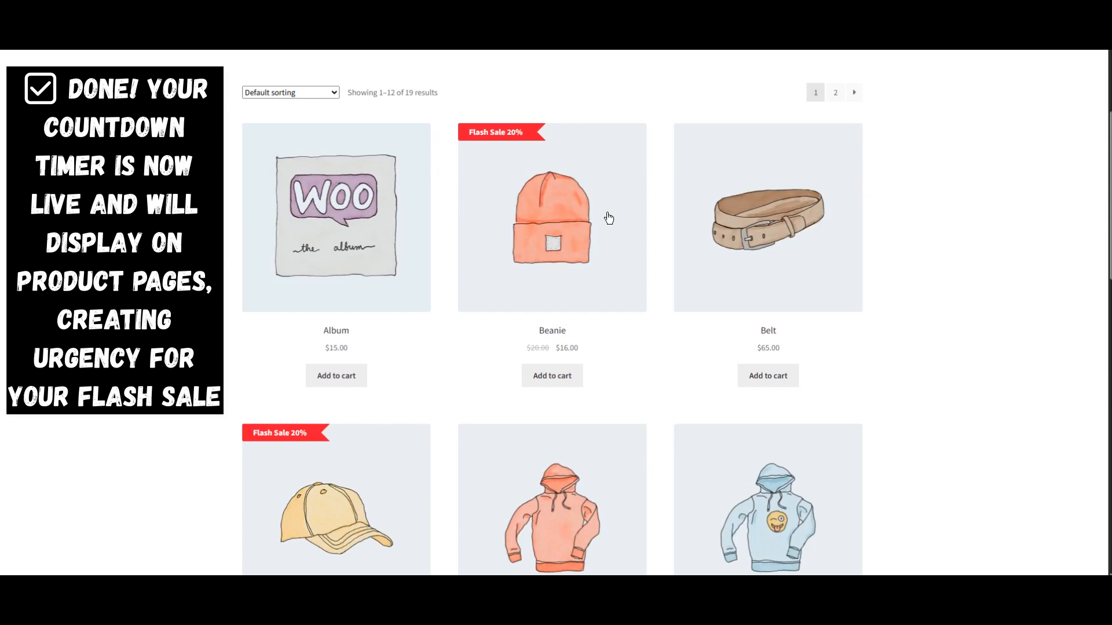
left_click(603, 276)
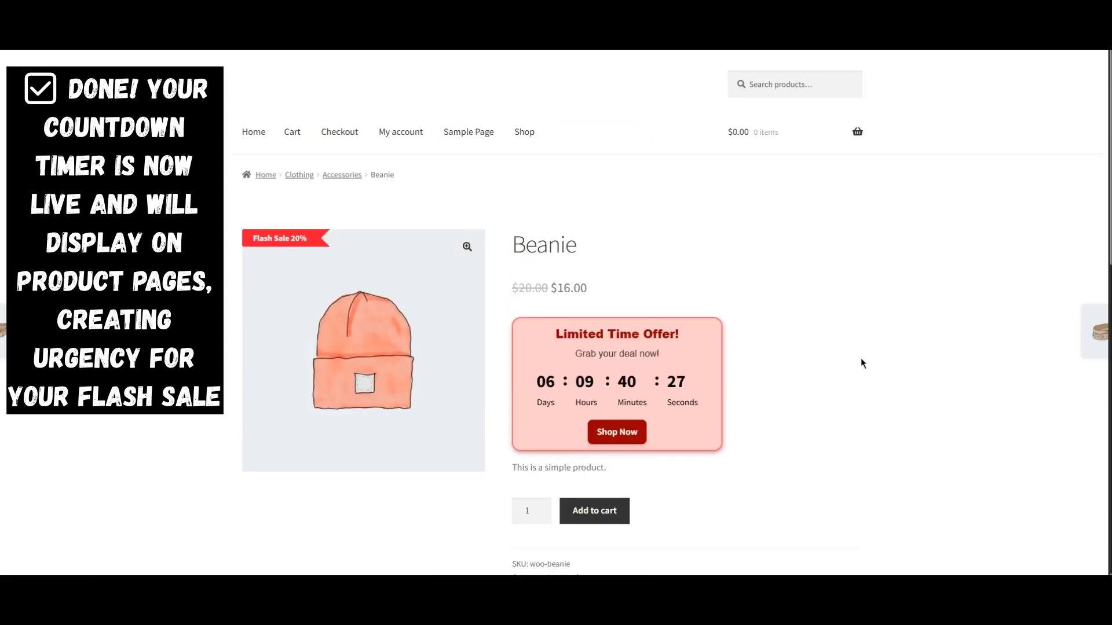
scroll(861, 358, "down", 2)
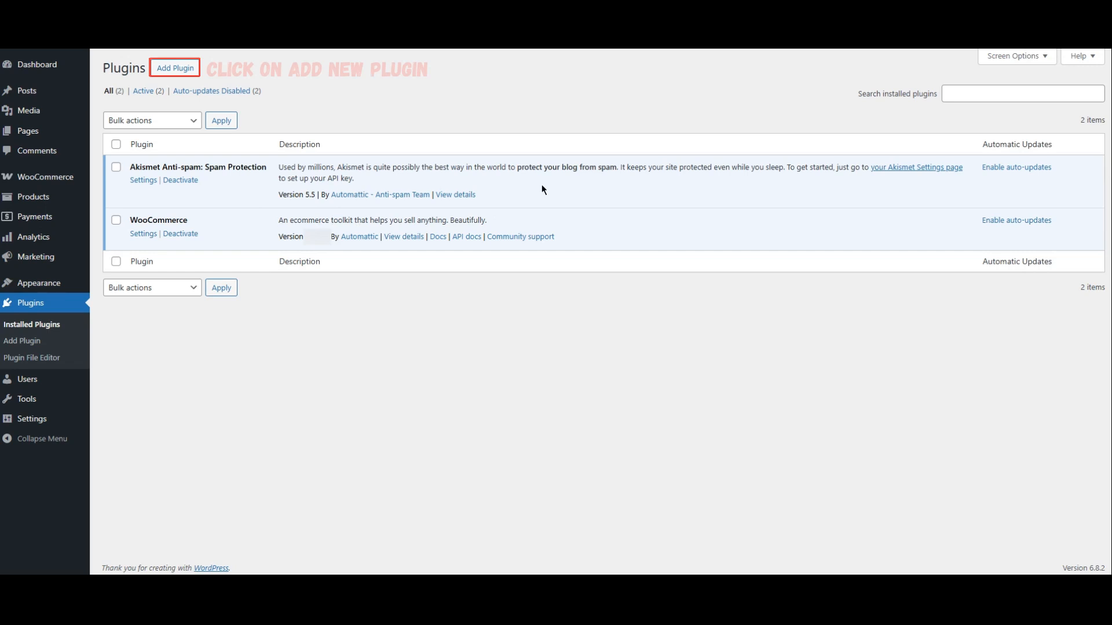
Search the plugin directory for "asanaplugins", then install and activate Discount Rules and Dynamic Pricing for WooCommerce.
left_click(179, 73)
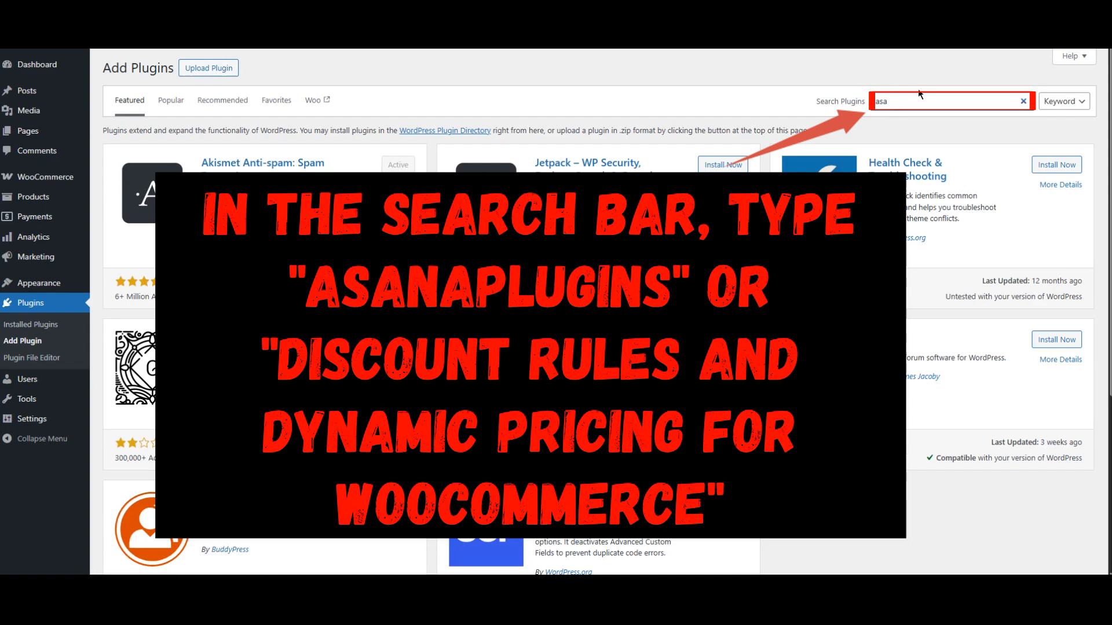
type("asanaplugins")
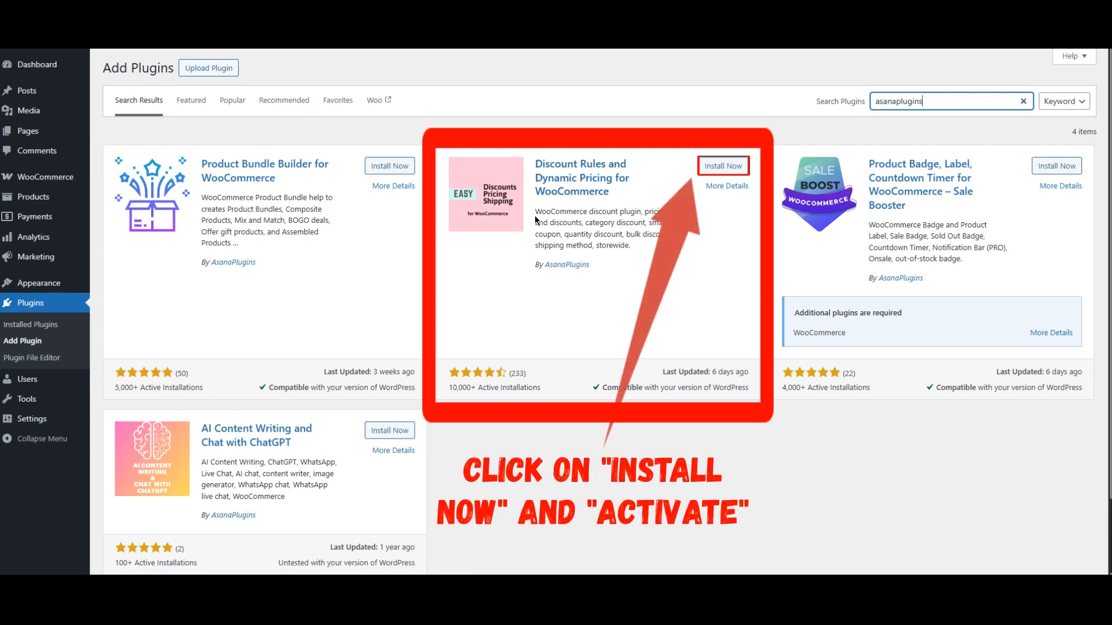
left_click(723, 167)
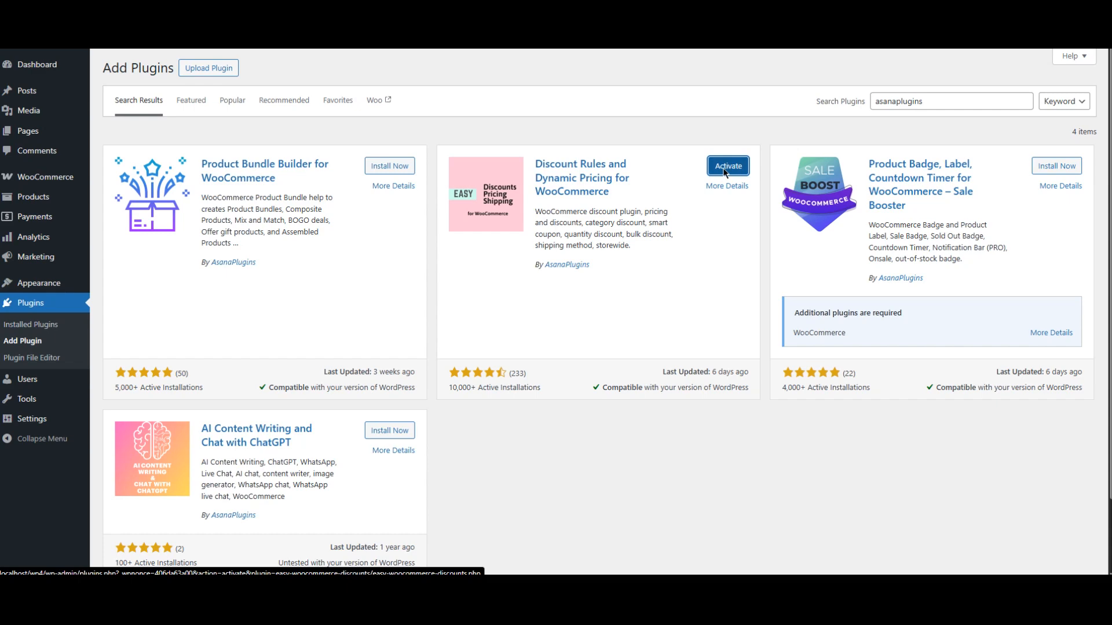
left_click(724, 168)
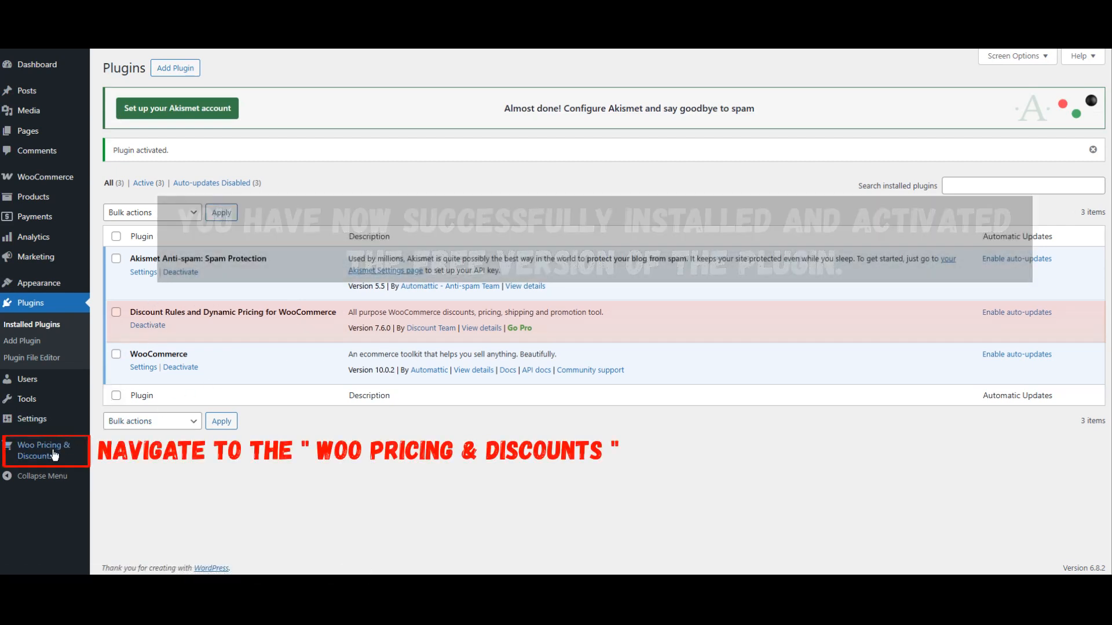
Open the PRO version page from Woo Pricing & Discounts and review its subscription options, features and version details.
mouse_move(50, 456)
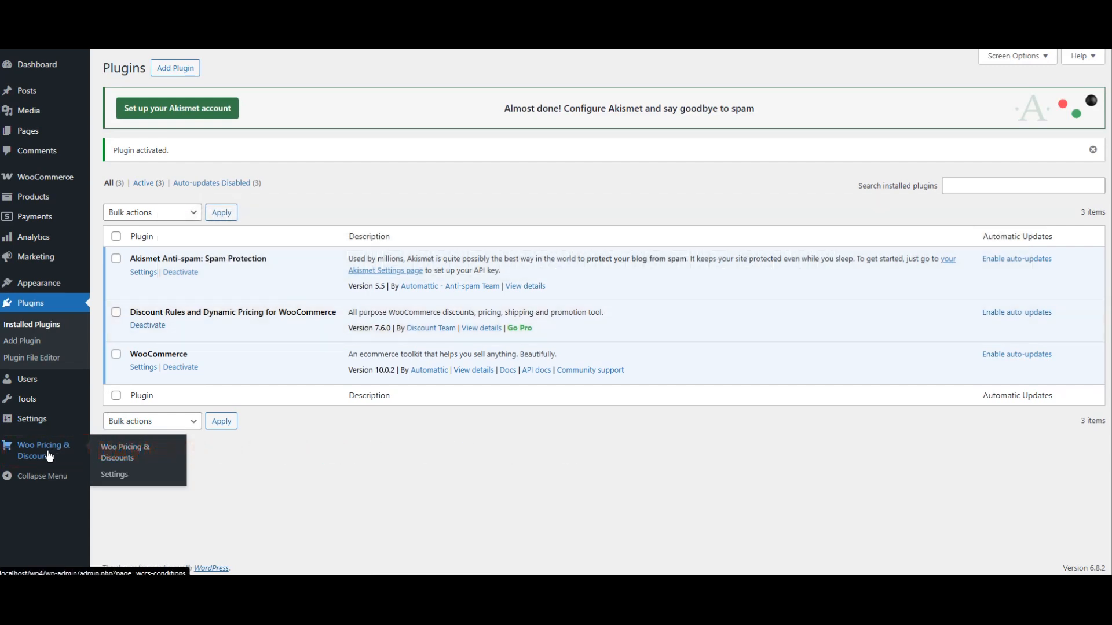
left_click(50, 456)
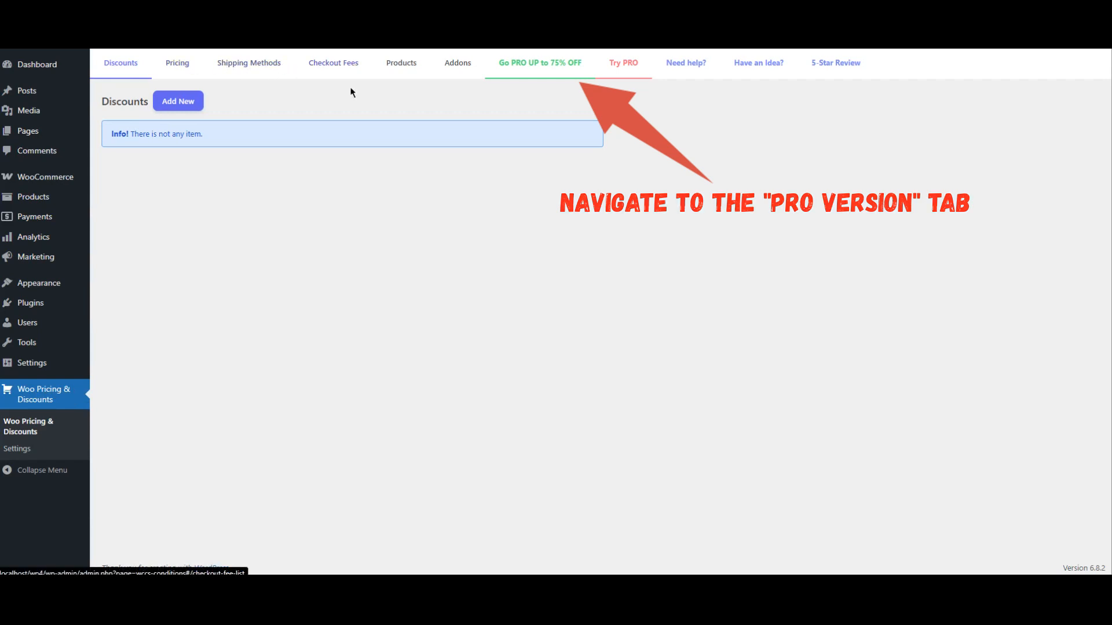
left_click(540, 74)
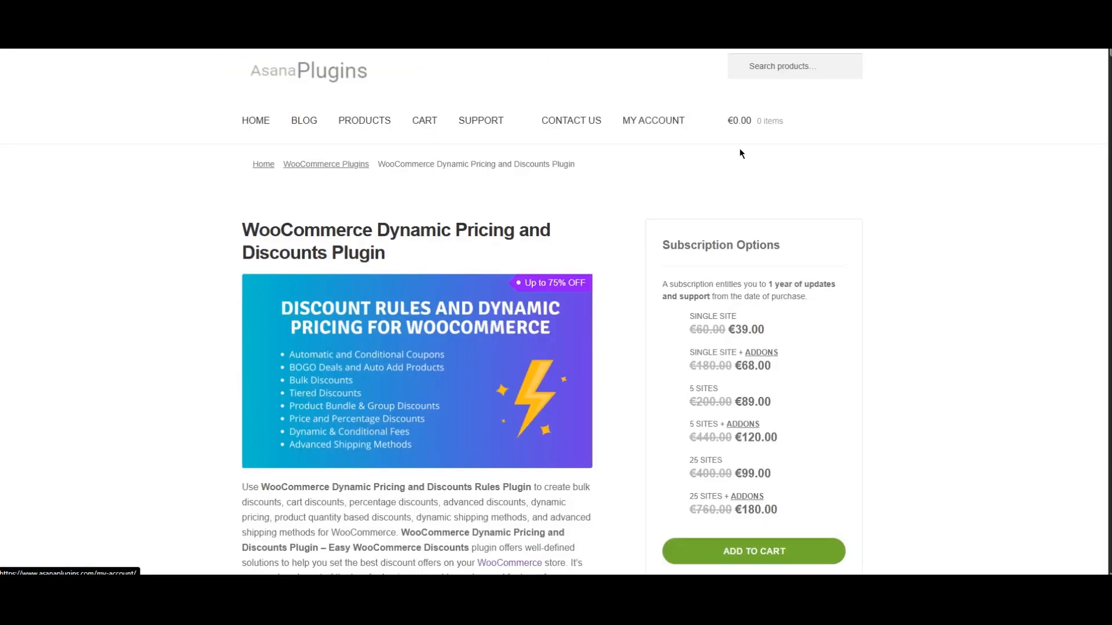
scroll(907, 260, "down", 1)
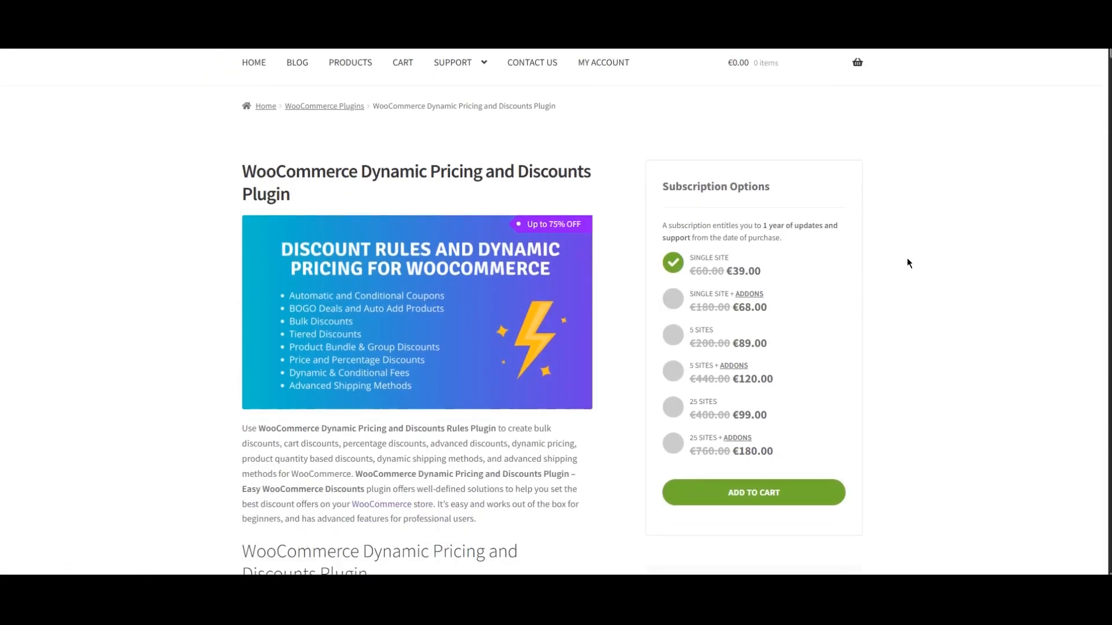
scroll(907, 258, "down", 1)
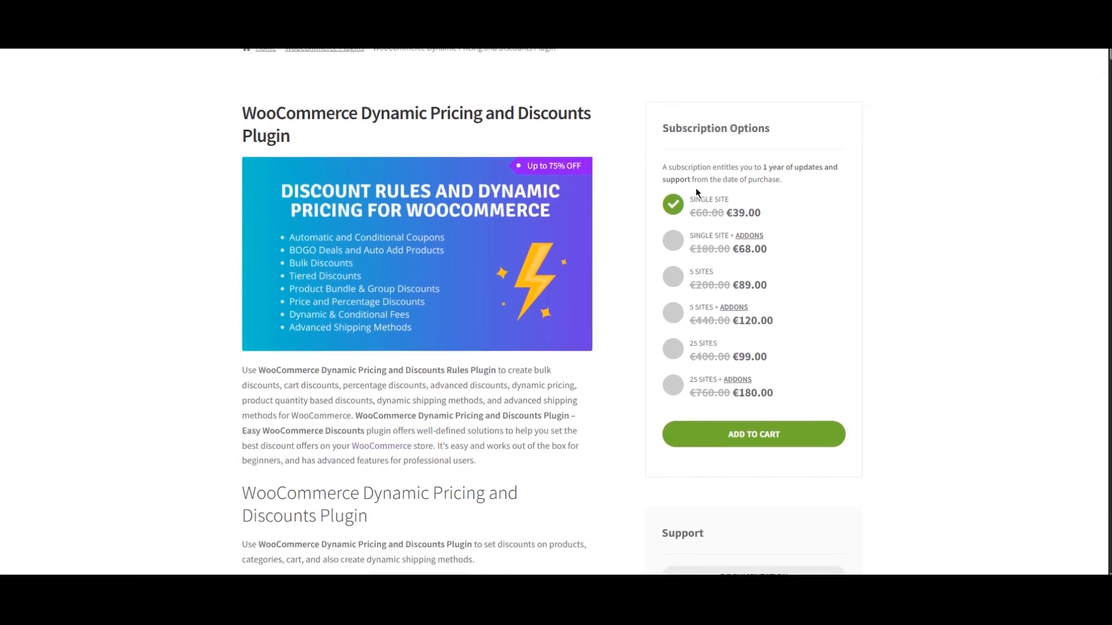
scroll(893, 237, "down", 4)
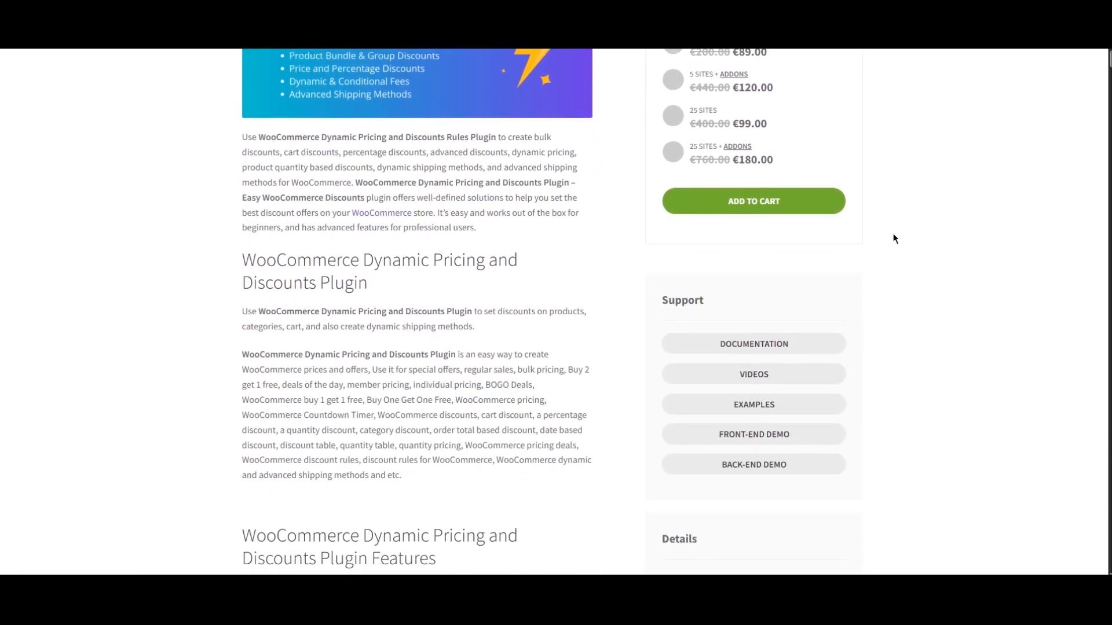
scroll(895, 238, "down", 3)
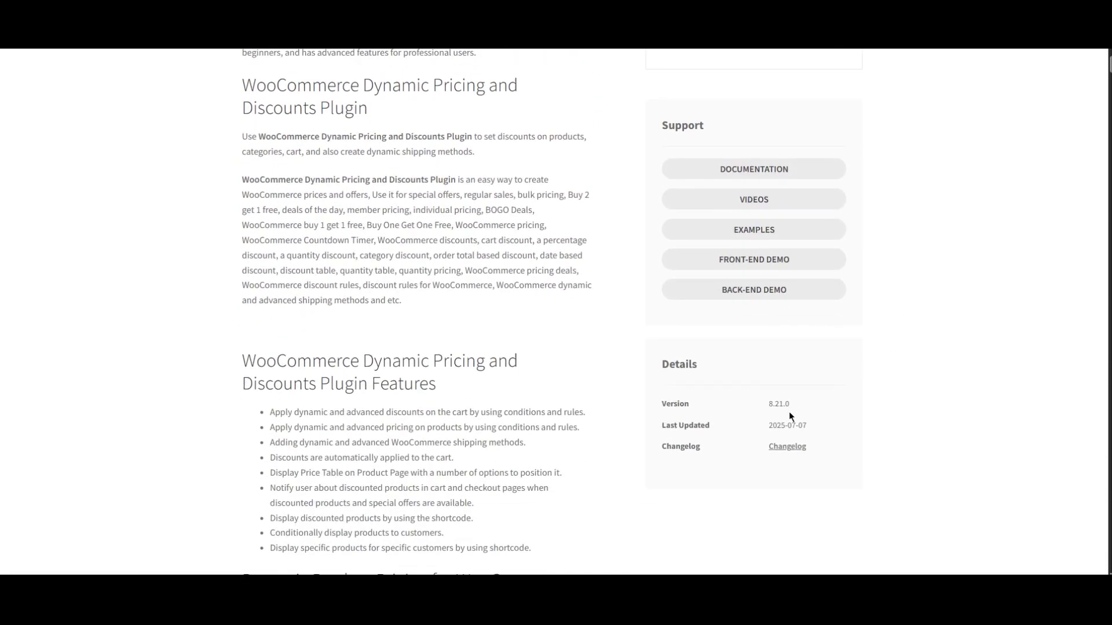
scroll(912, 343, "up", 6)
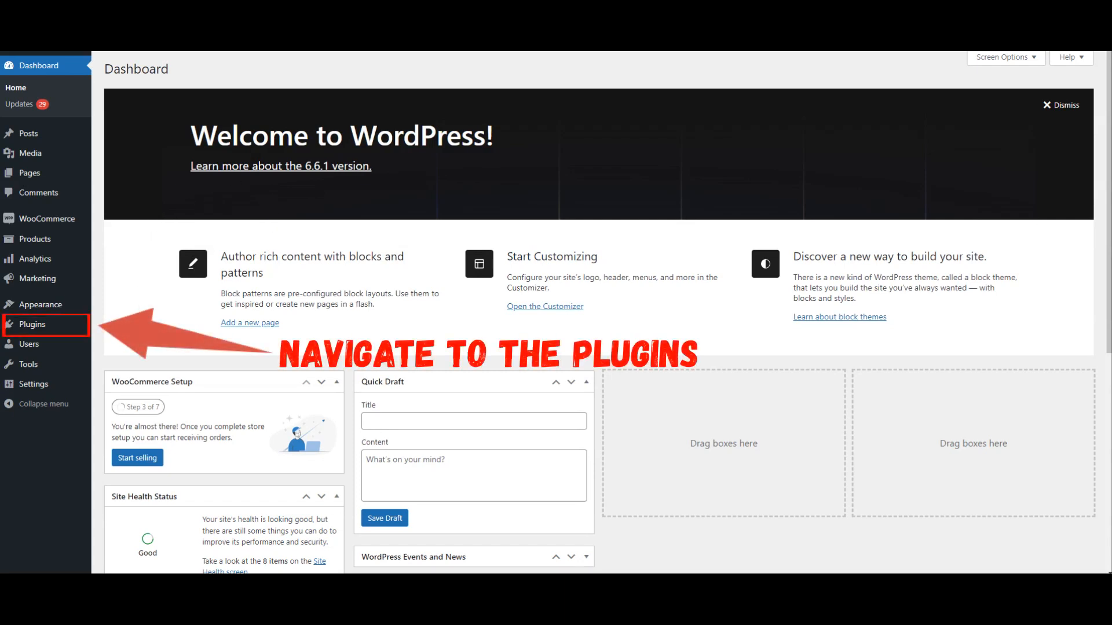
Search the plugin directory for "asanaplugins", then install and activate Badge and Product Label for WooCommerce.
mouse_move(35, 329)
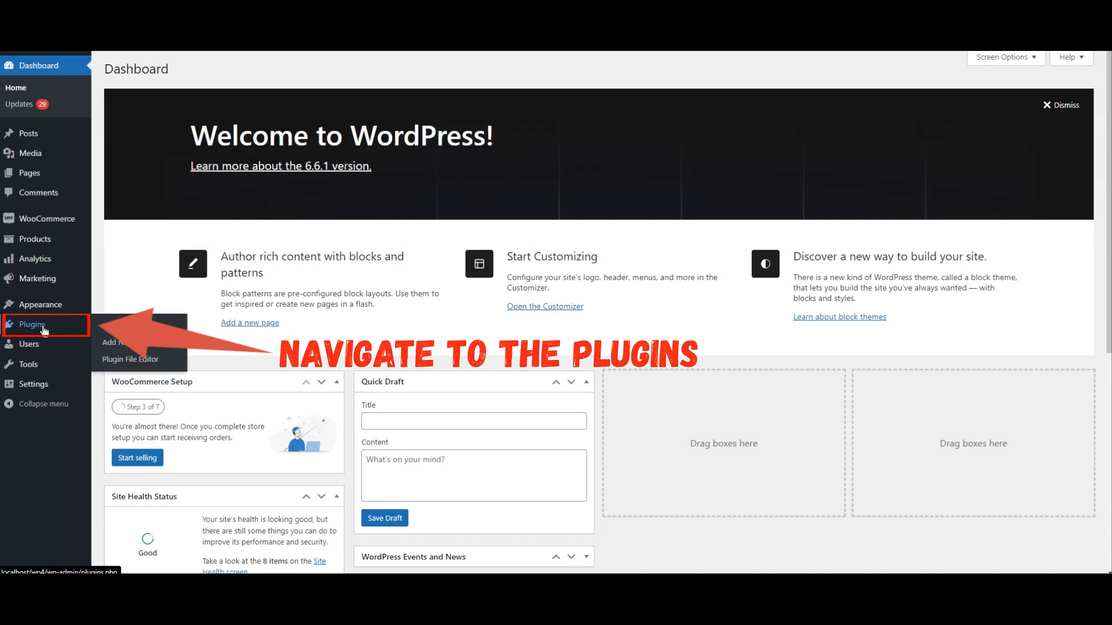
left_click(32, 326)
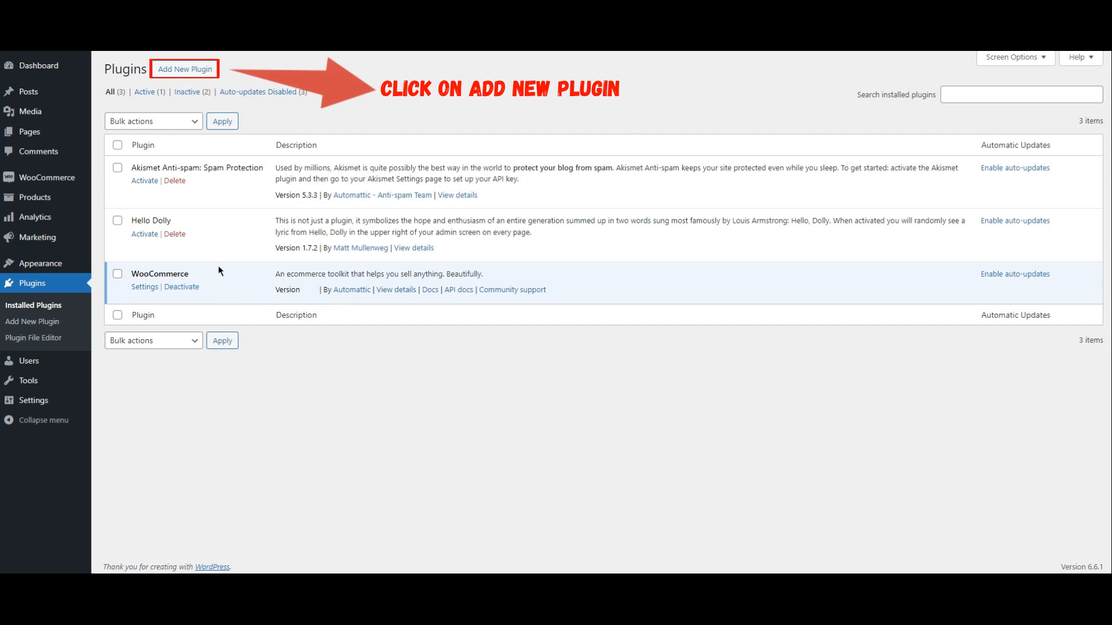
left_click(185, 70)
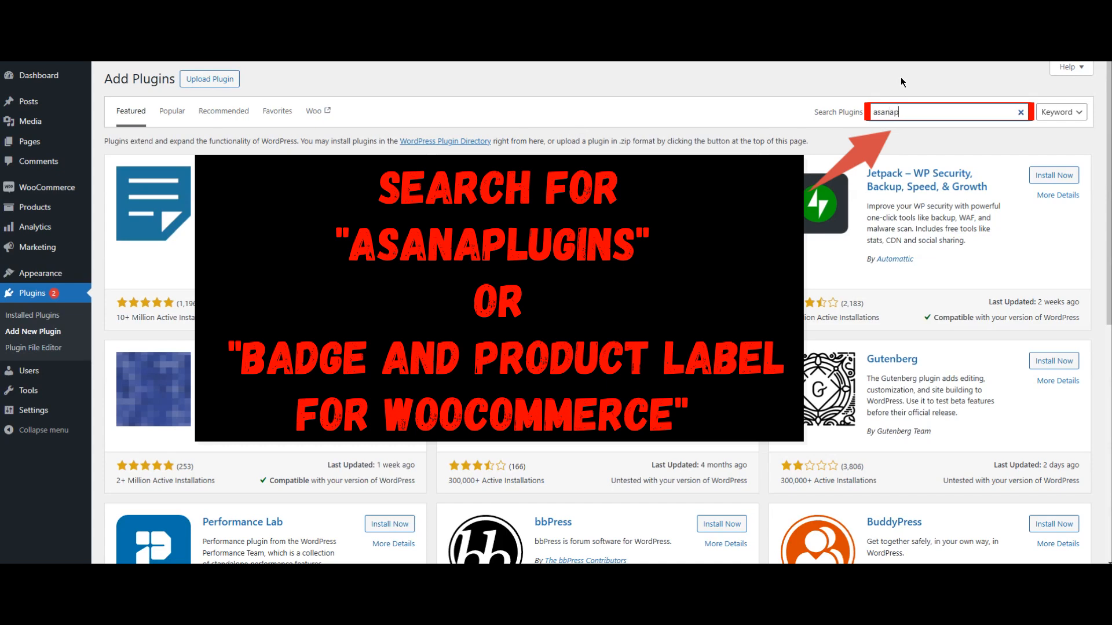
type("ugins")
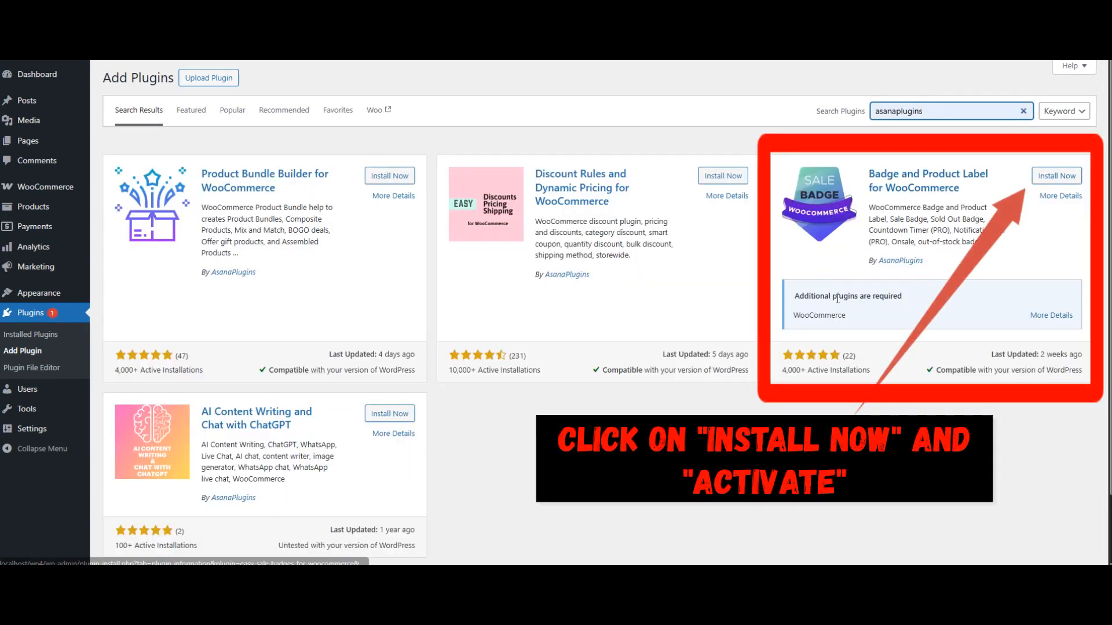
left_click(1057, 181)
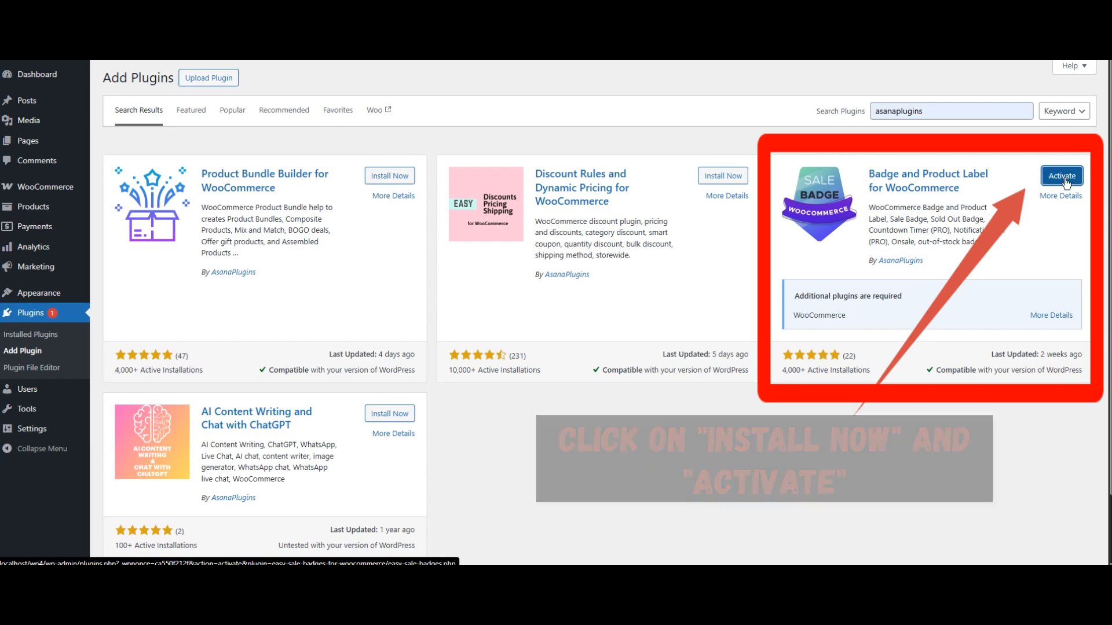
left_click(1064, 177)
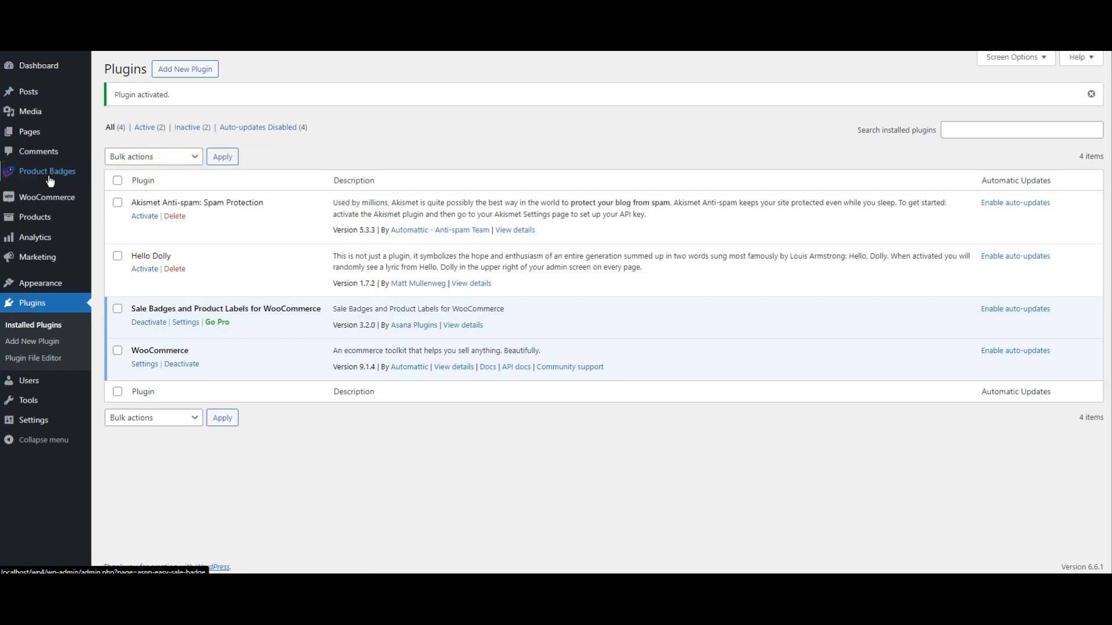
Open a new badge in Product Badges, review its label options and styles, and switch the preview to Product Page.
left_click(41, 173)
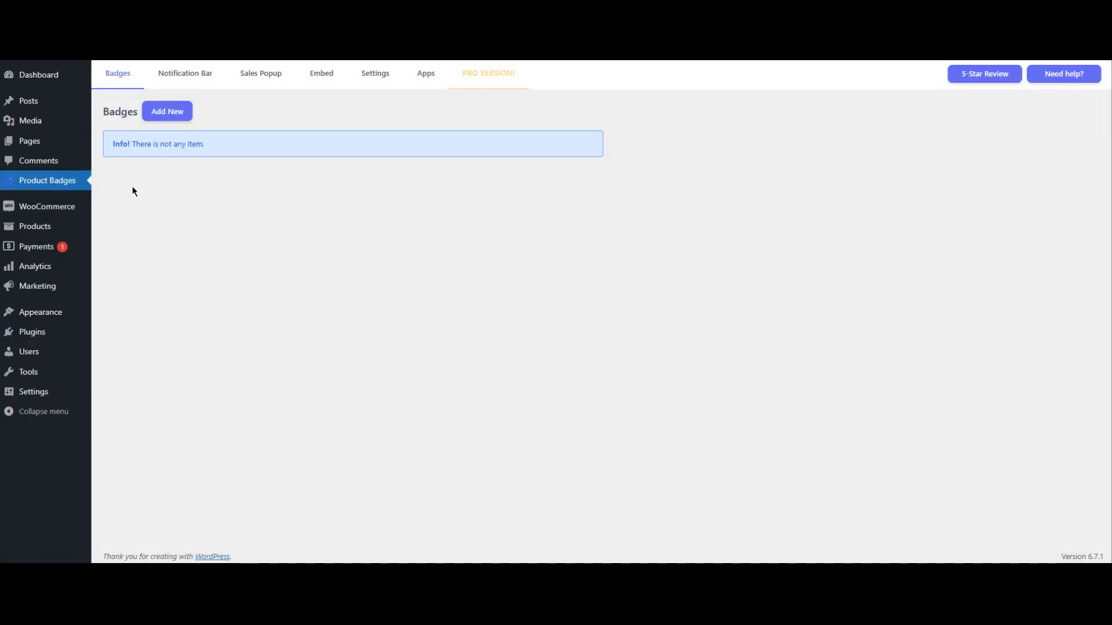
left_click(167, 111)
scroll(559, 169, "down", 2)
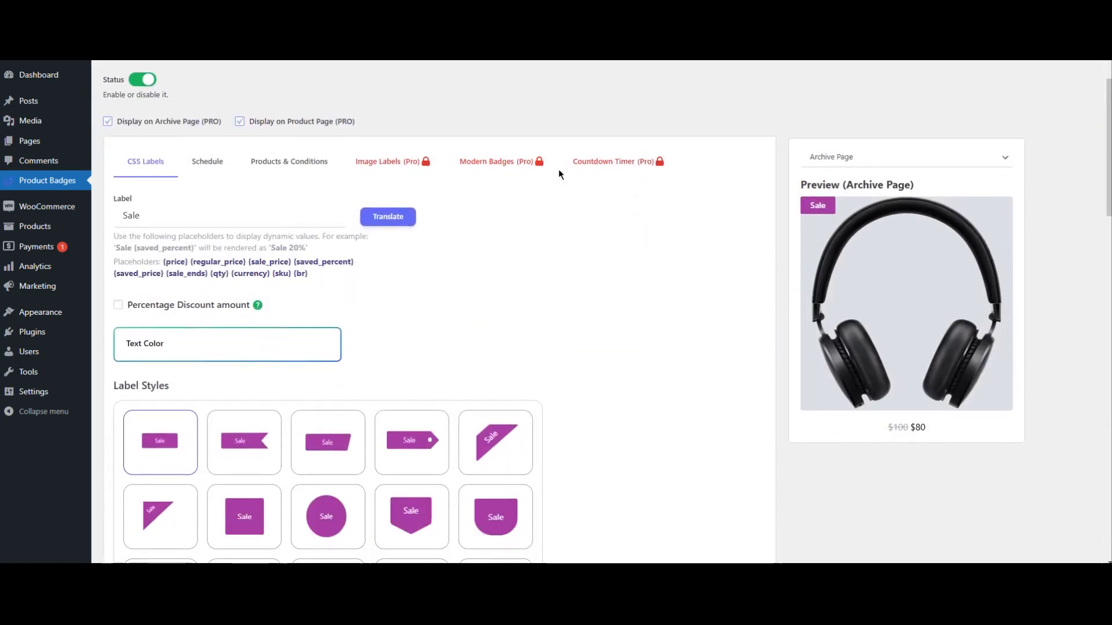
scroll(558, 170, "down", 4)
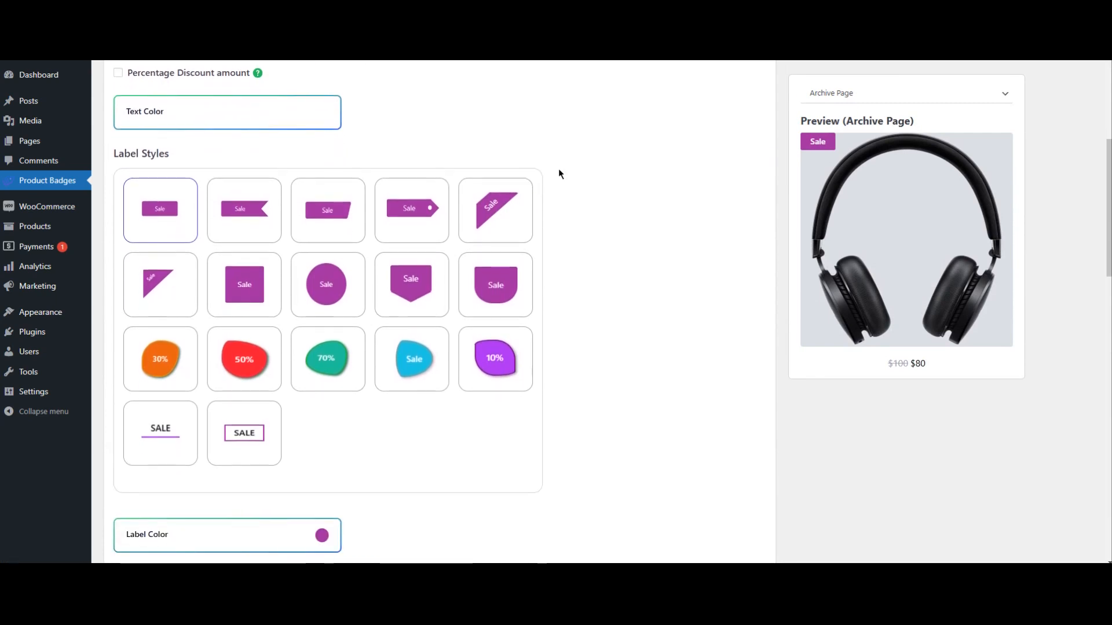
scroll(558, 169, "down", 5)
scroll(557, 169, "up", 10)
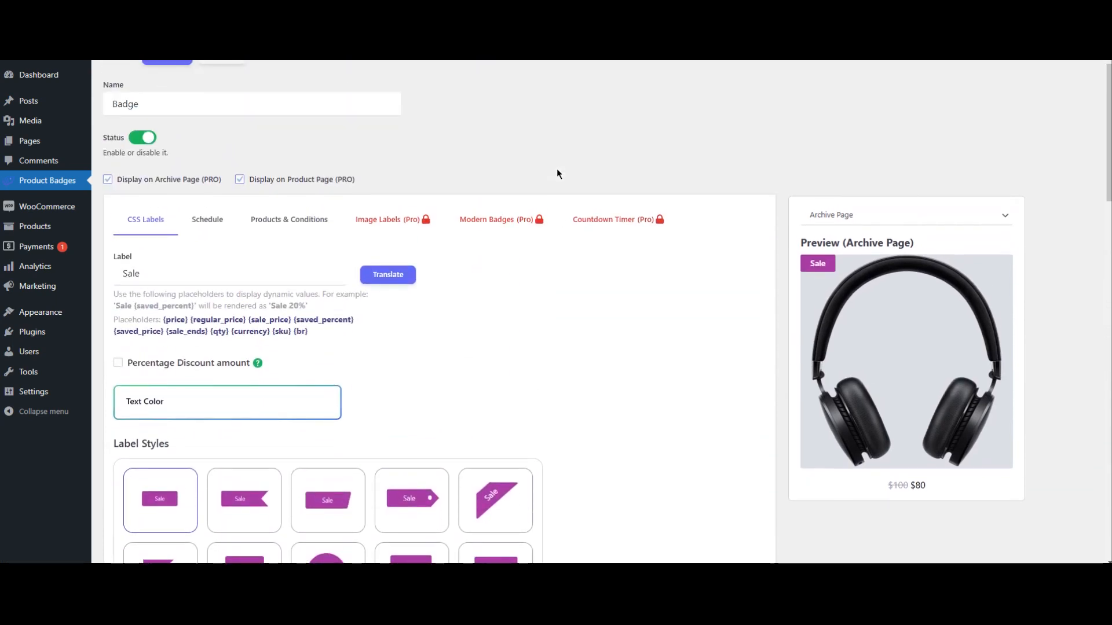
scroll(557, 169, "up", 1)
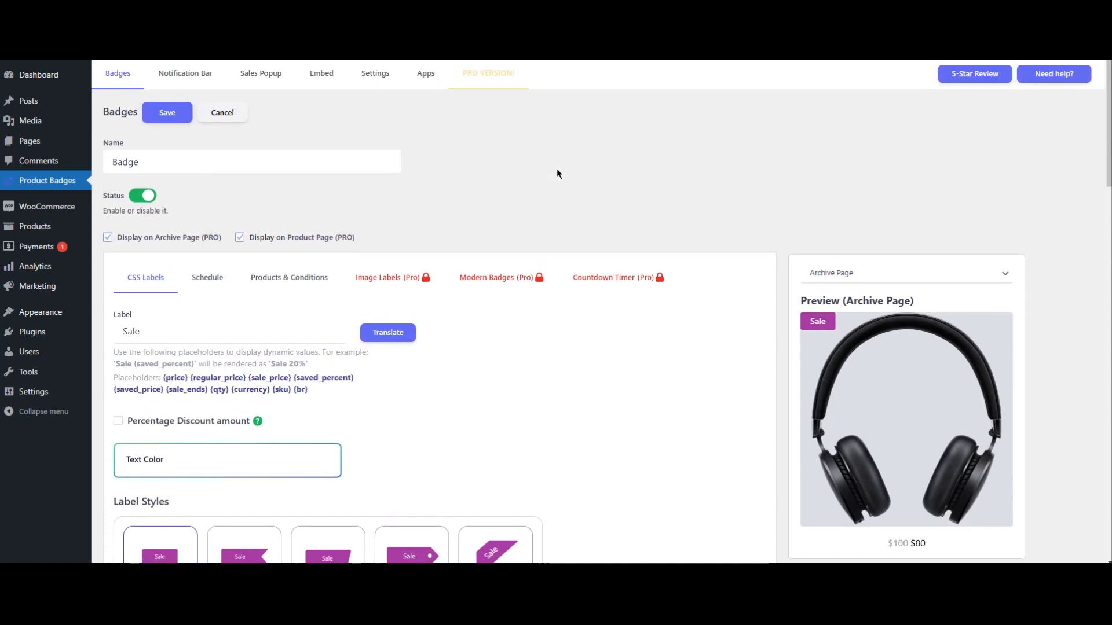
left_click(837, 276)
left_click(823, 306)
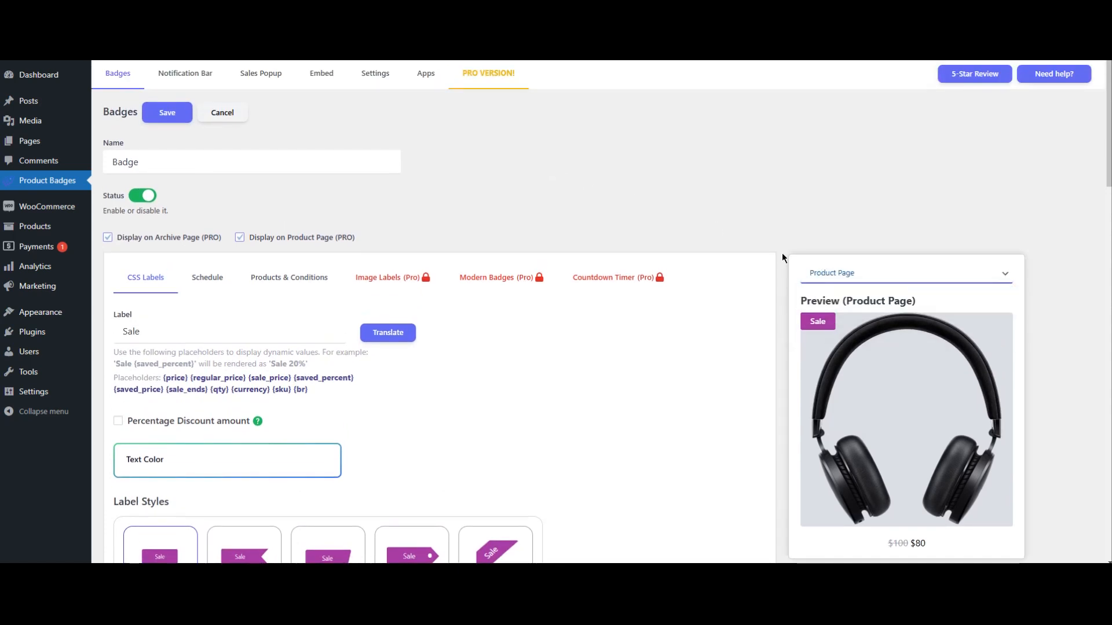
Look through the Notification Bar, Sales Popup and Embed sections of the free badge plugin.
left_click(183, 81)
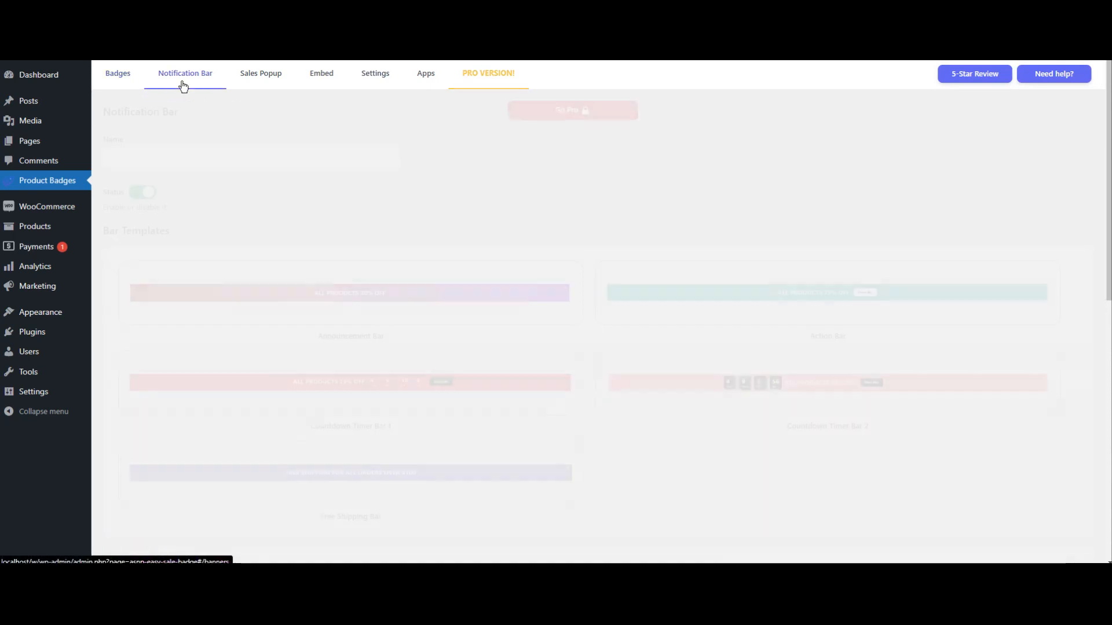
left_click(266, 87)
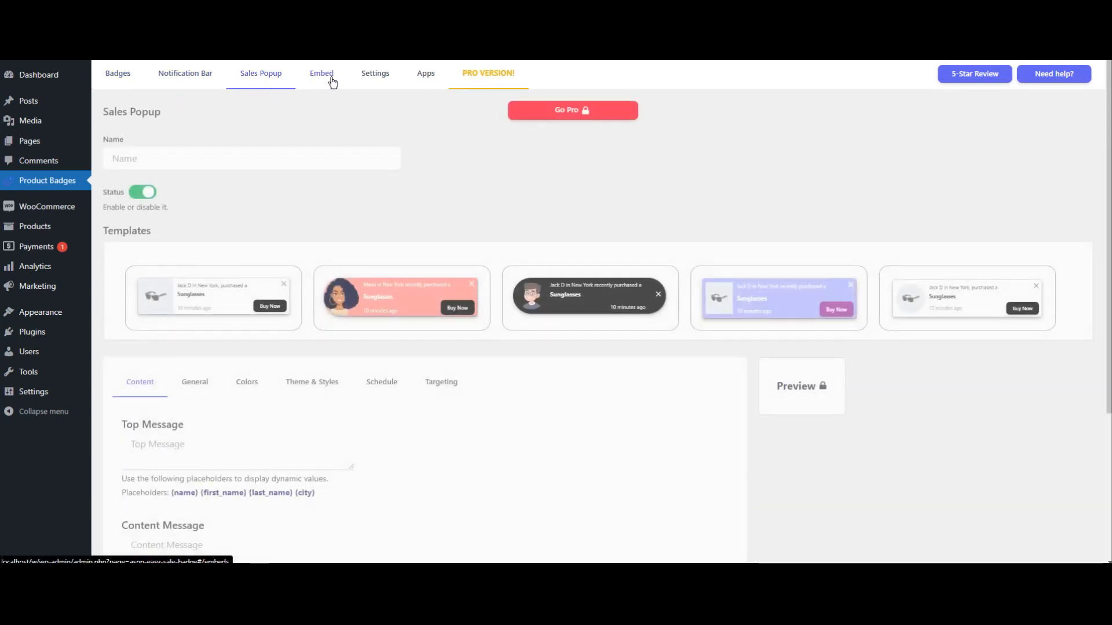
left_click(331, 82)
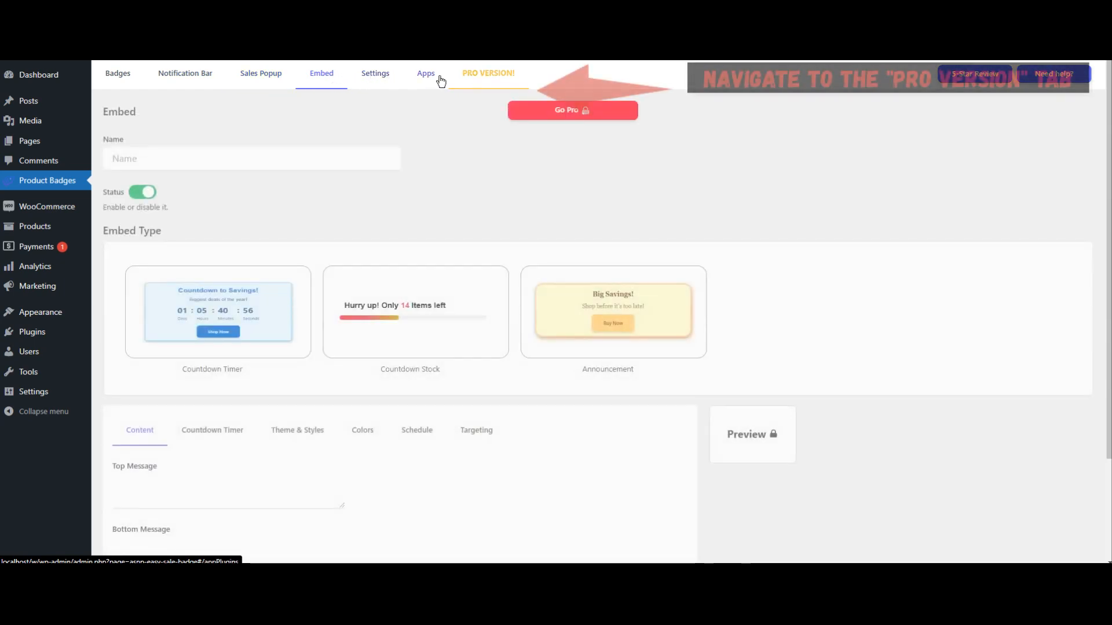
Open the badge plugin's PRO version overview and review its badges, notification bars, sales popups and embeds.
left_click(500, 78)
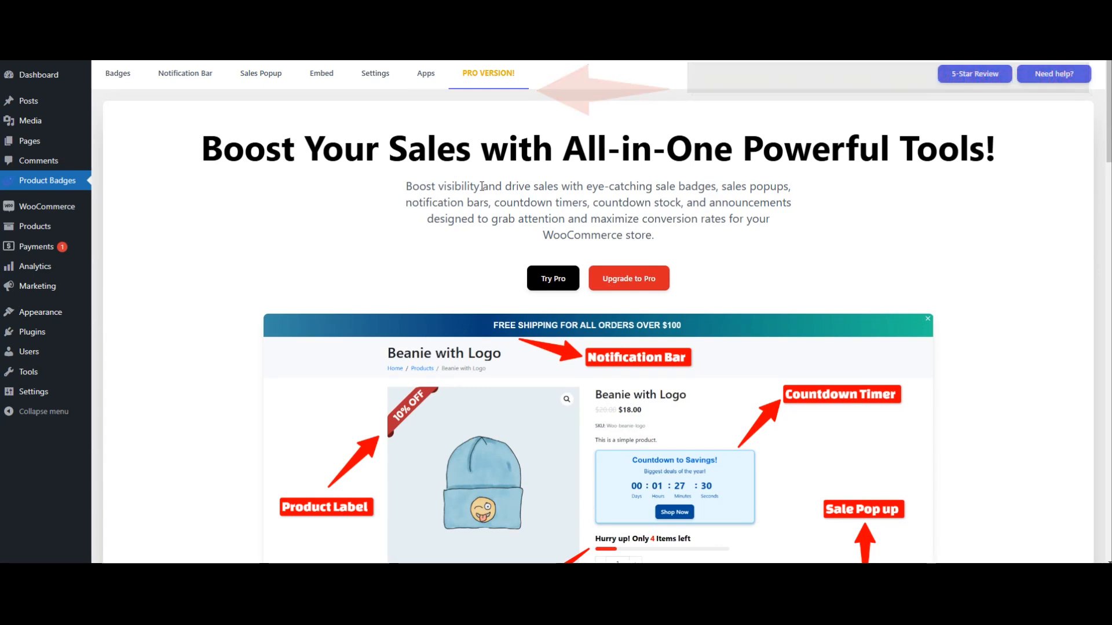
scroll(476, 183, "down", 2)
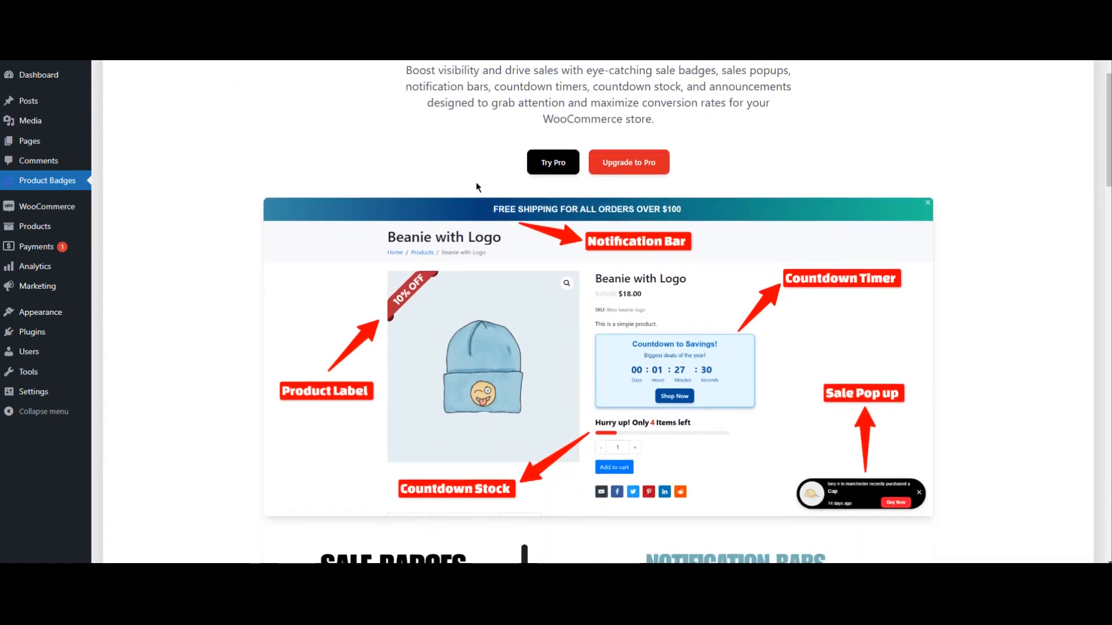
scroll(477, 186, "down", 5)
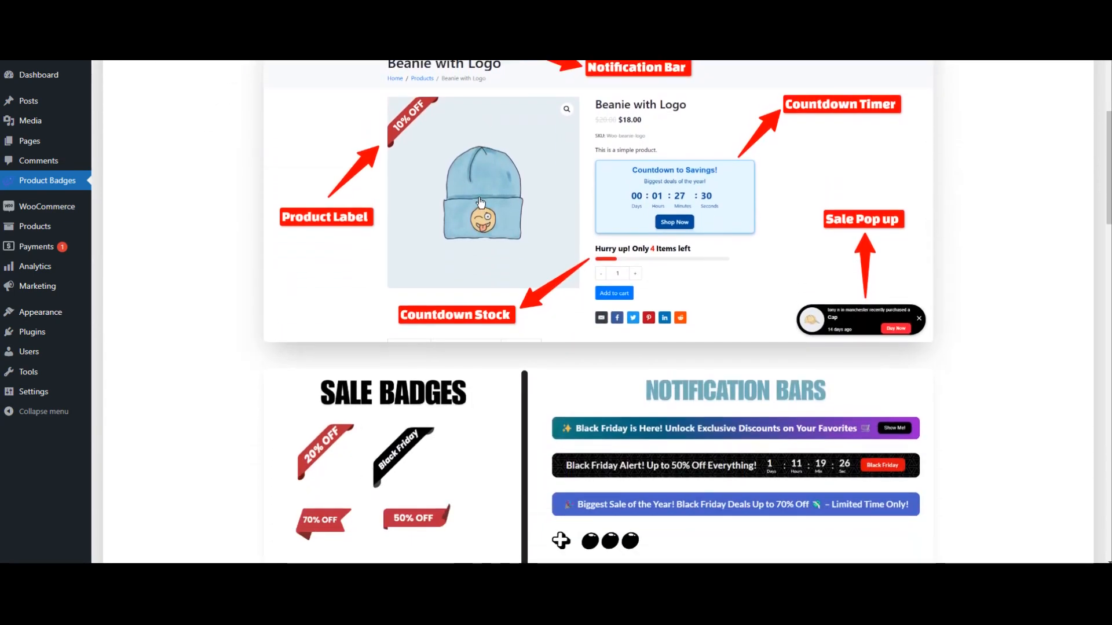
scroll(479, 201, "down", 9)
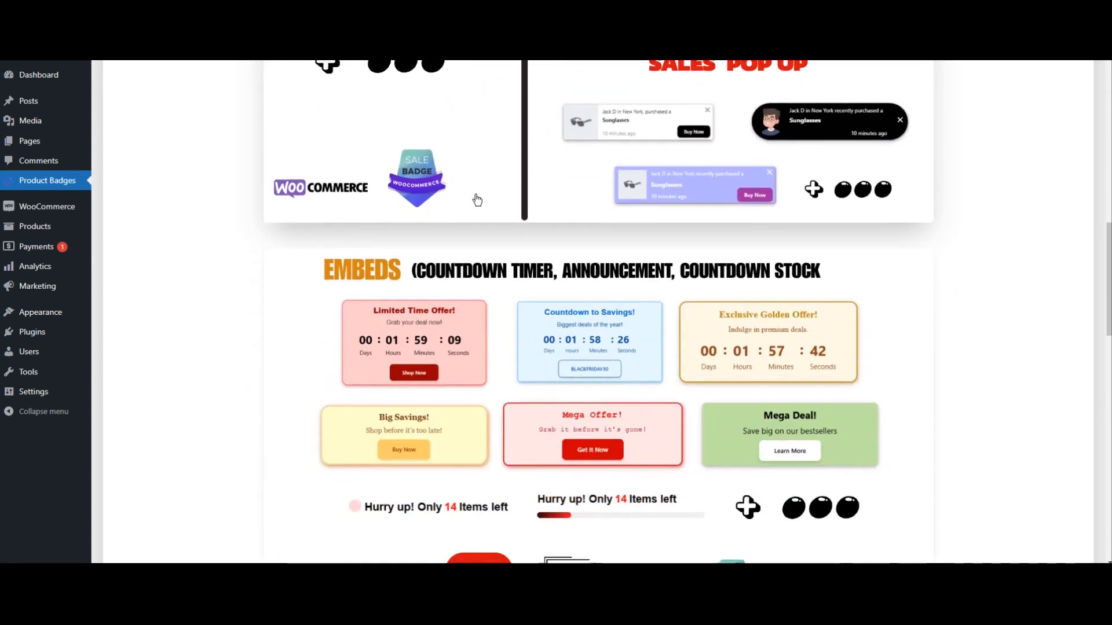
scroll(477, 200, "up", 15)
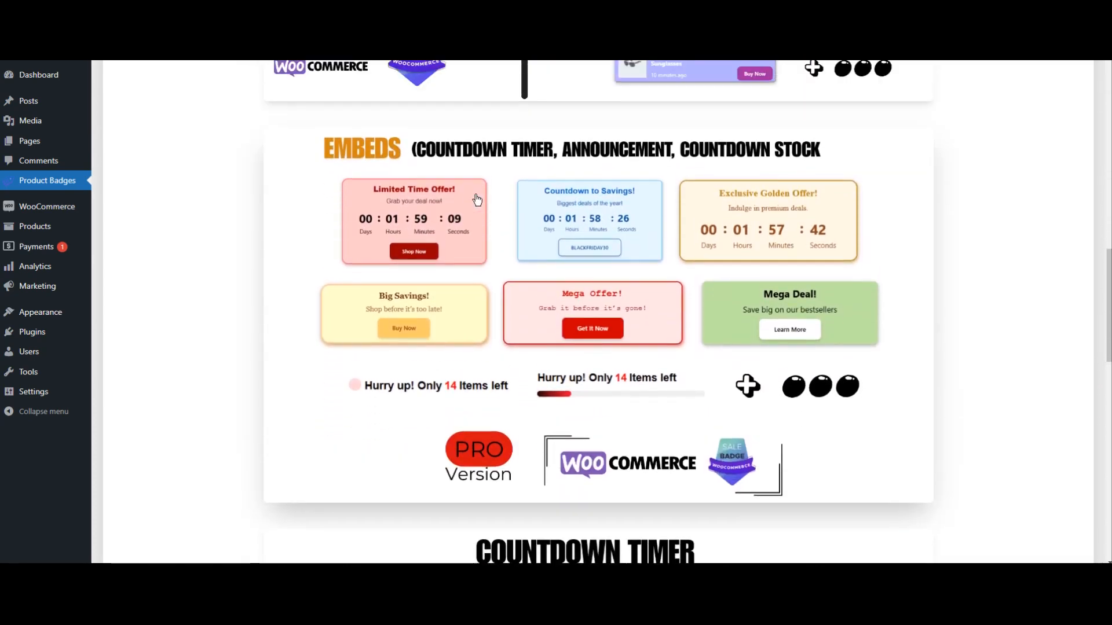
scroll(477, 200, "up", 4)
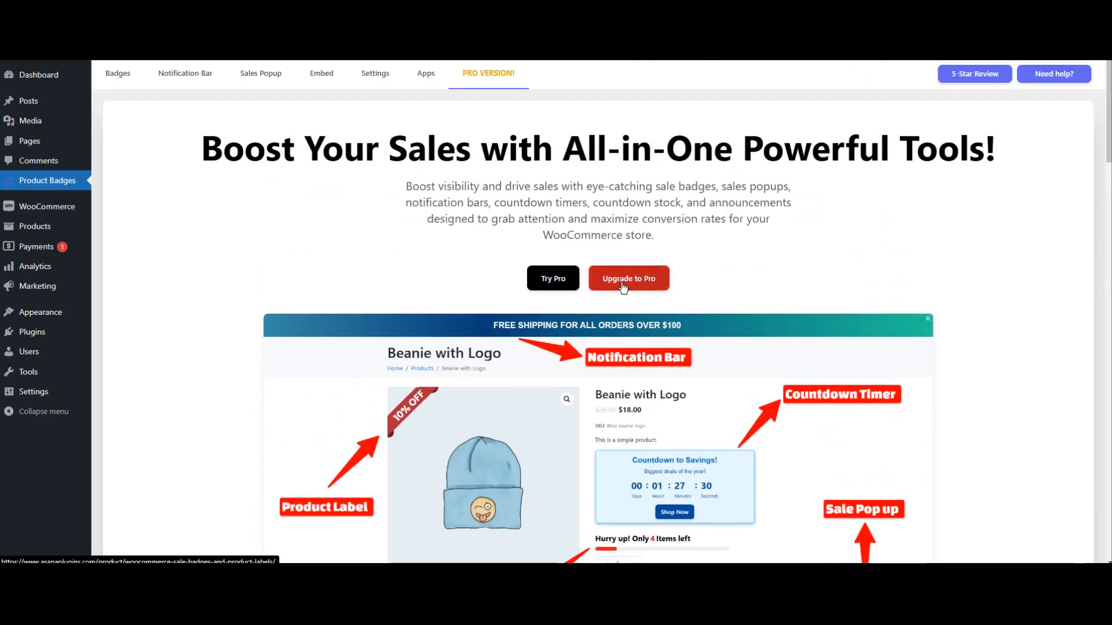
Open the Upgrade to Pro product page and review its subscription options, support links and version details.
left_click(623, 284)
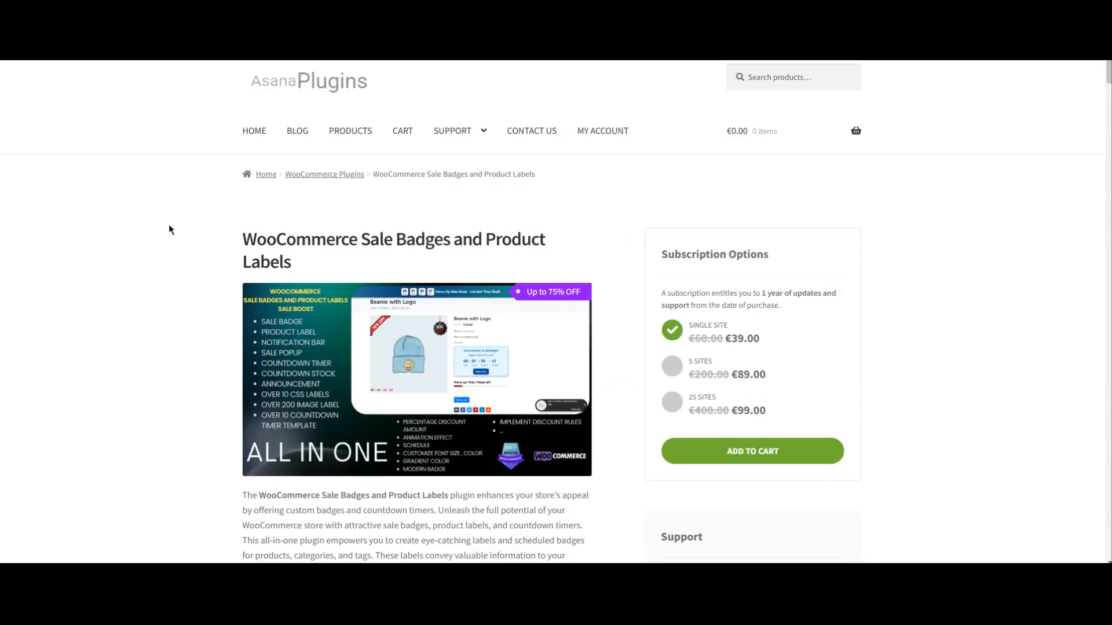
scroll(168, 229, "down", 2)
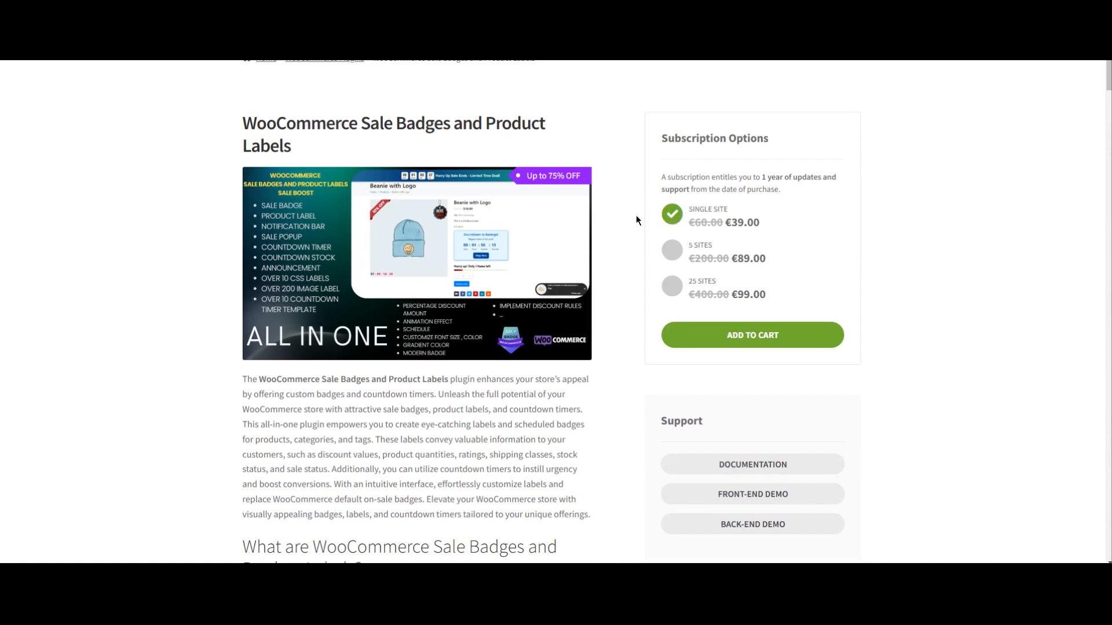
scroll(607, 233, "down", 1)
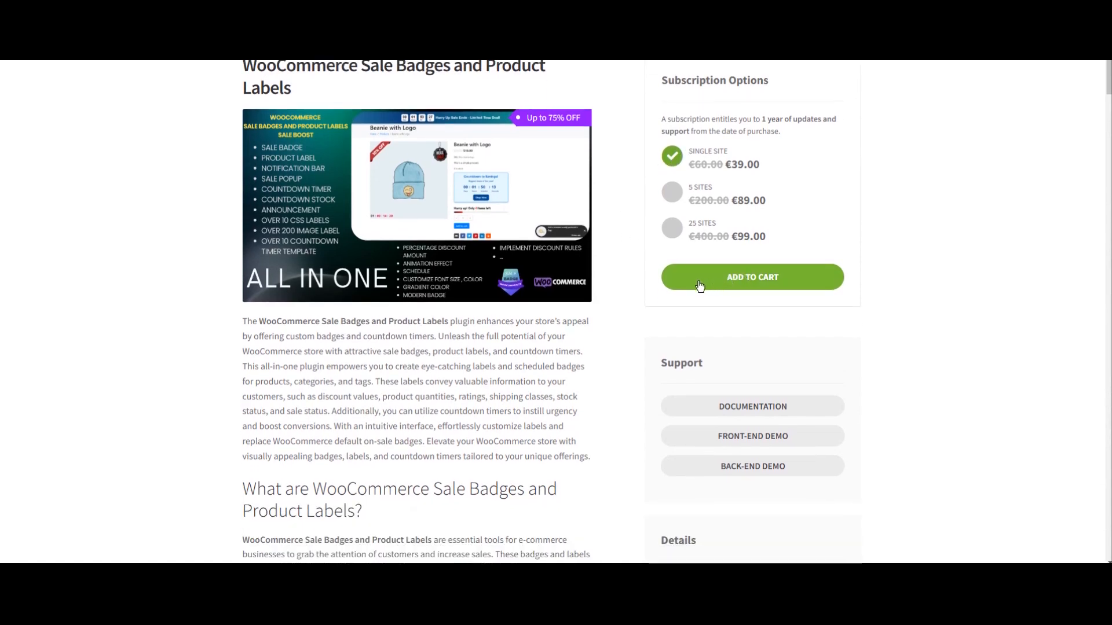
scroll(649, 286, "down", 4)
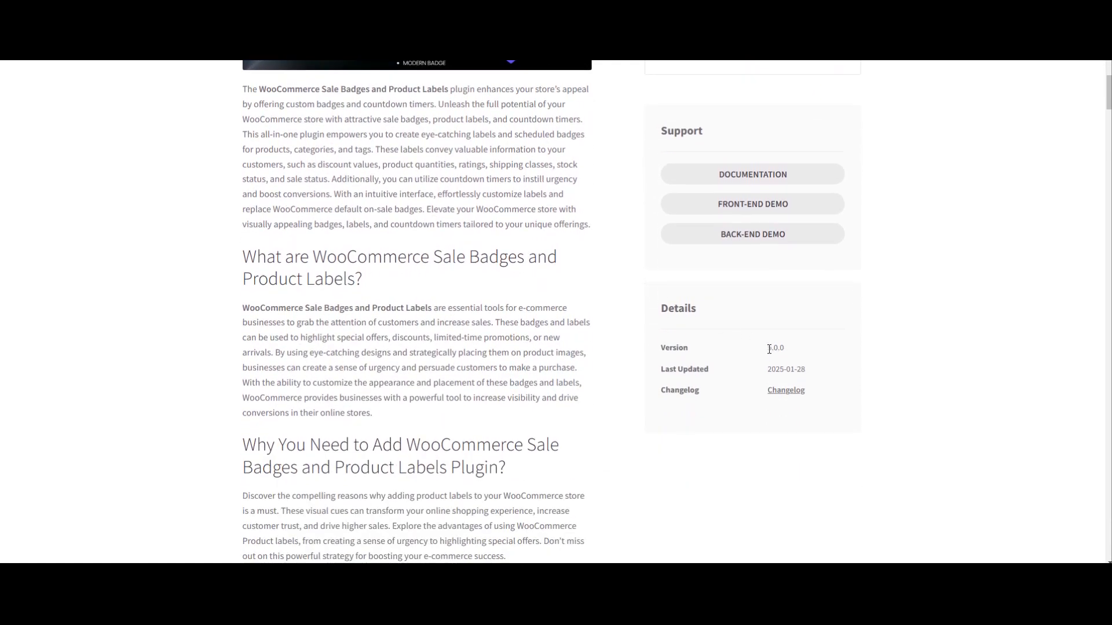
scroll(683, 350, "up", 5)
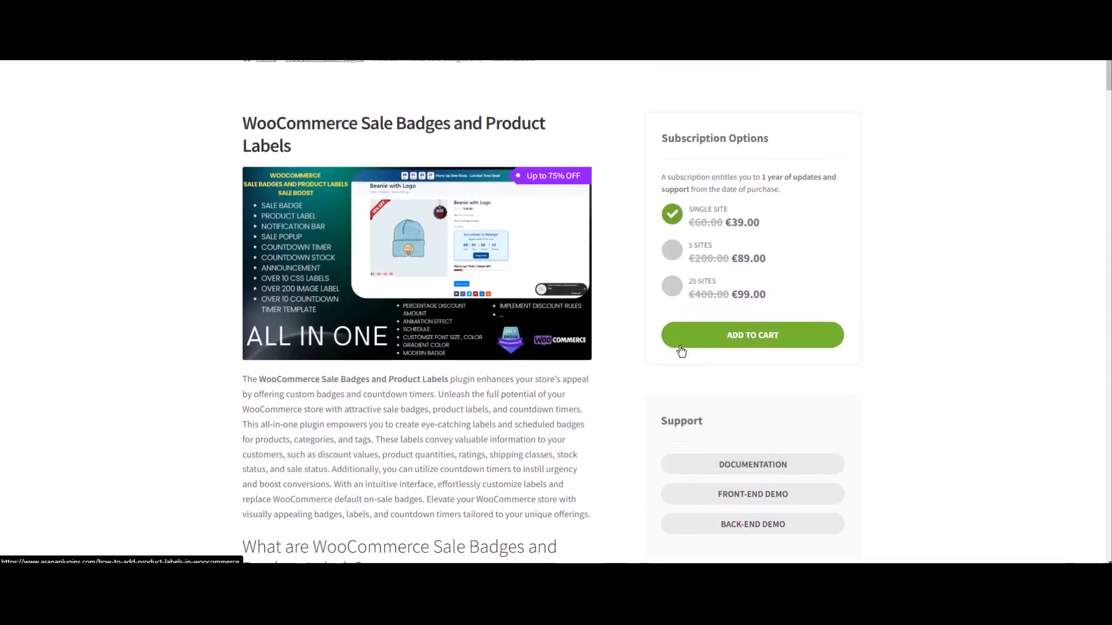
scroll(682, 351, "up", 2)
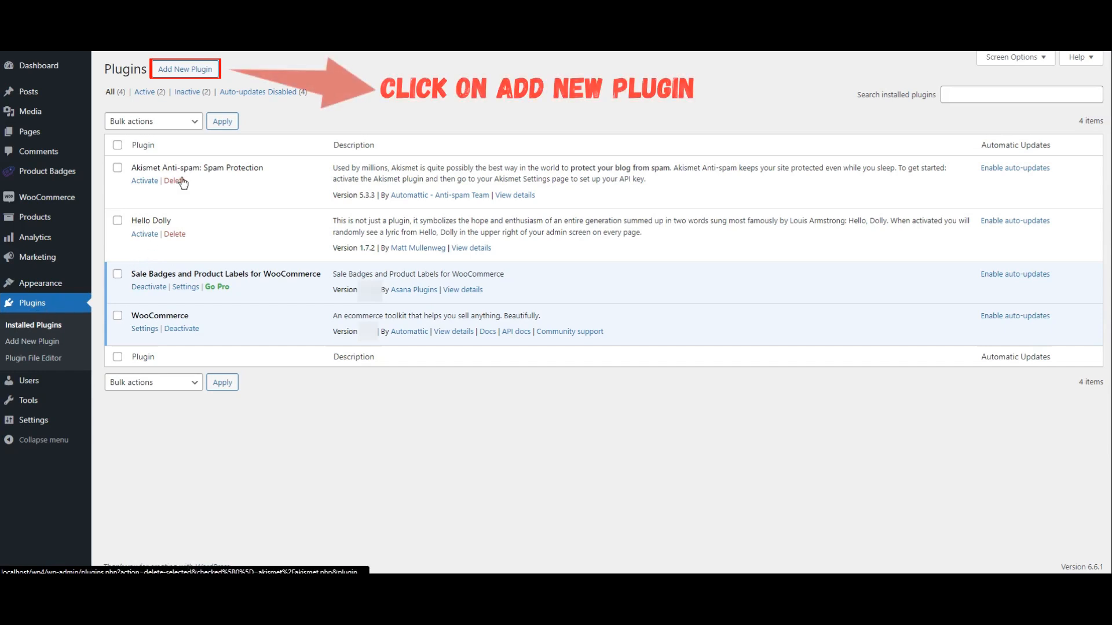
Upload easy-sale-badges-for-woocommerce-pro.zip from Downloads as a new plugin, then install and activate it.
left_click(187, 69)
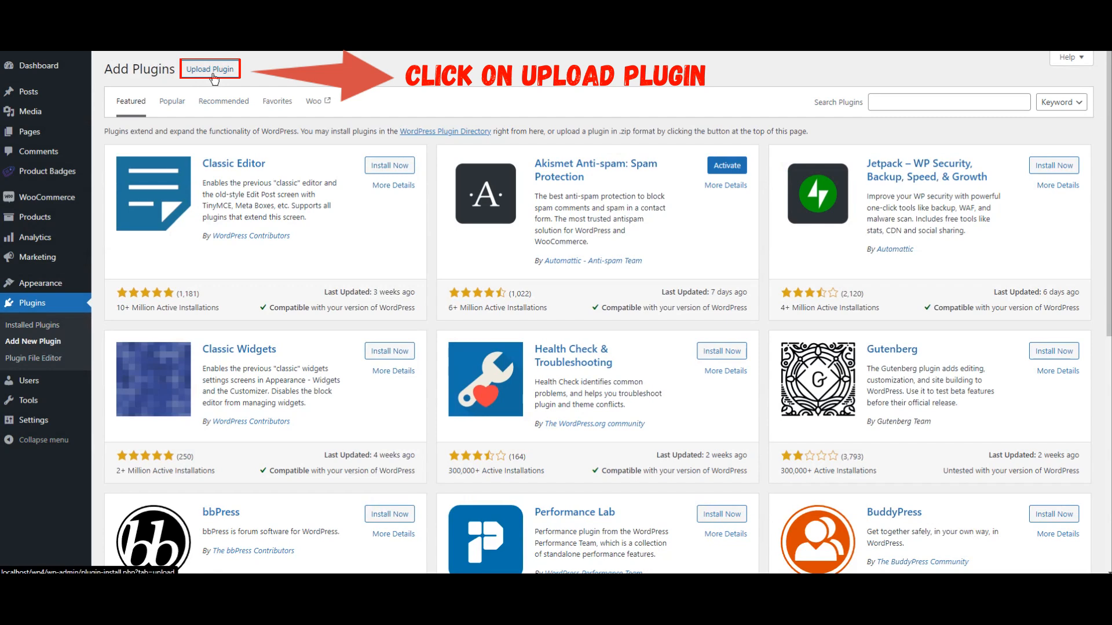
left_click(210, 70)
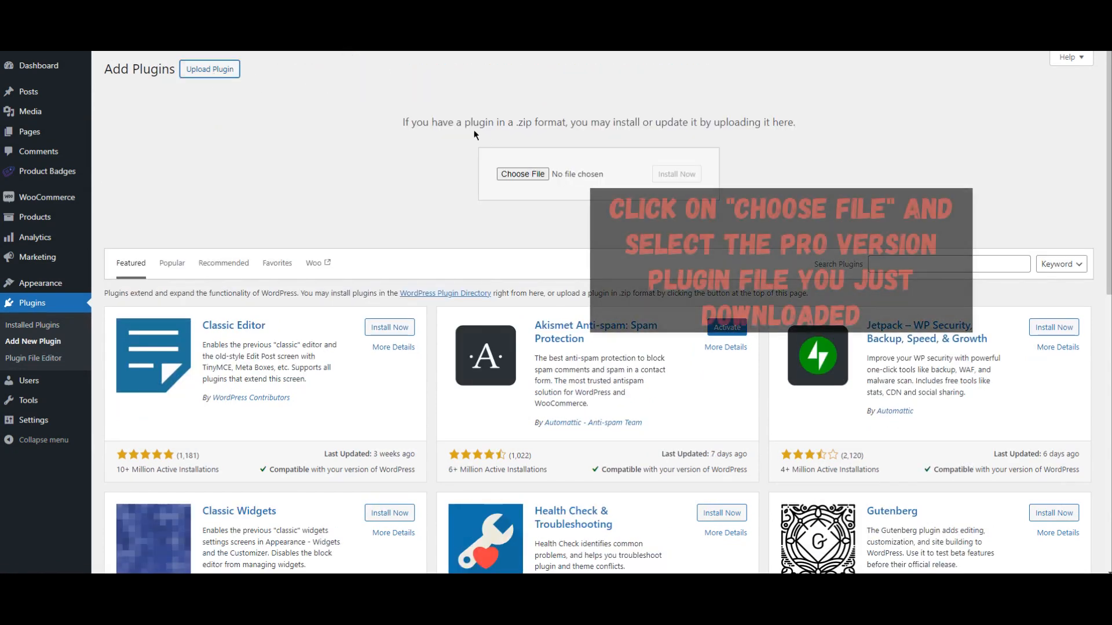
left_click(526, 175)
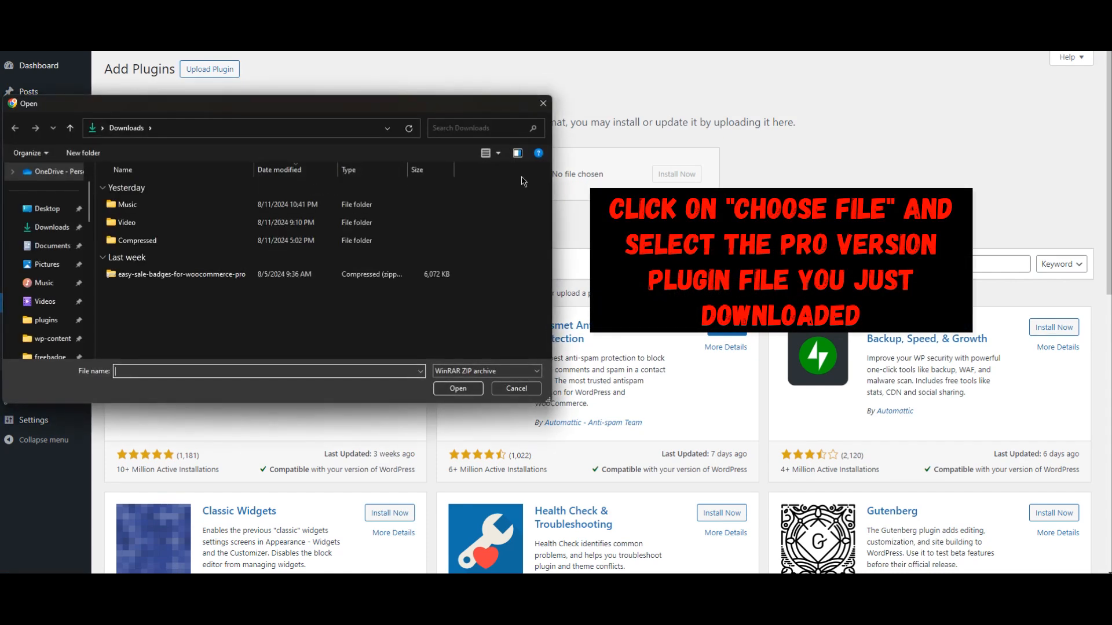
double_click(218, 275)
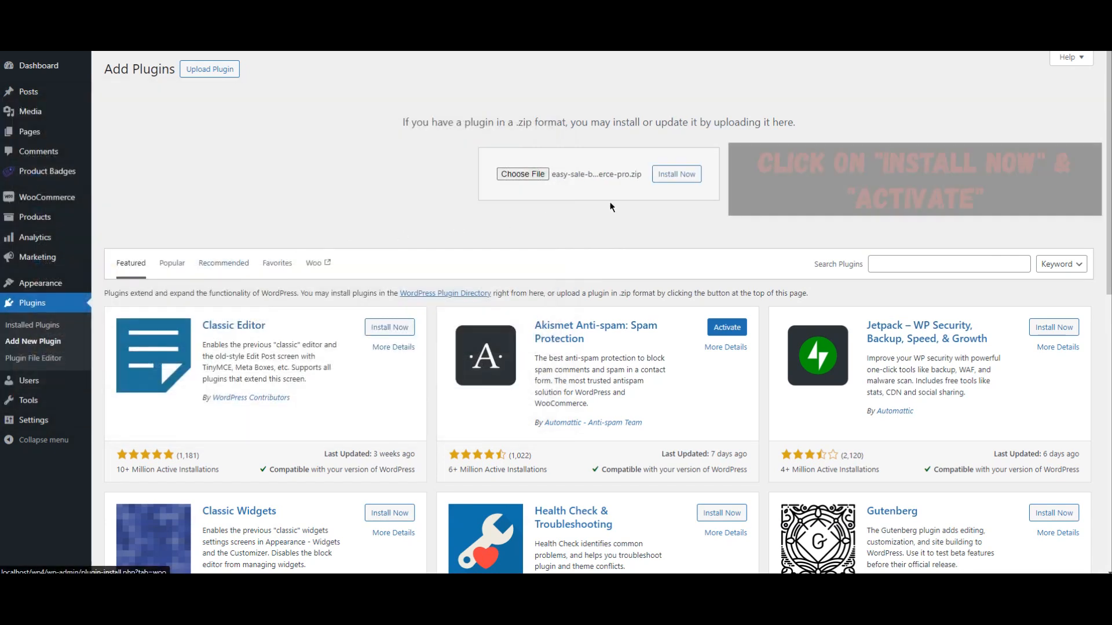
left_click(675, 174)
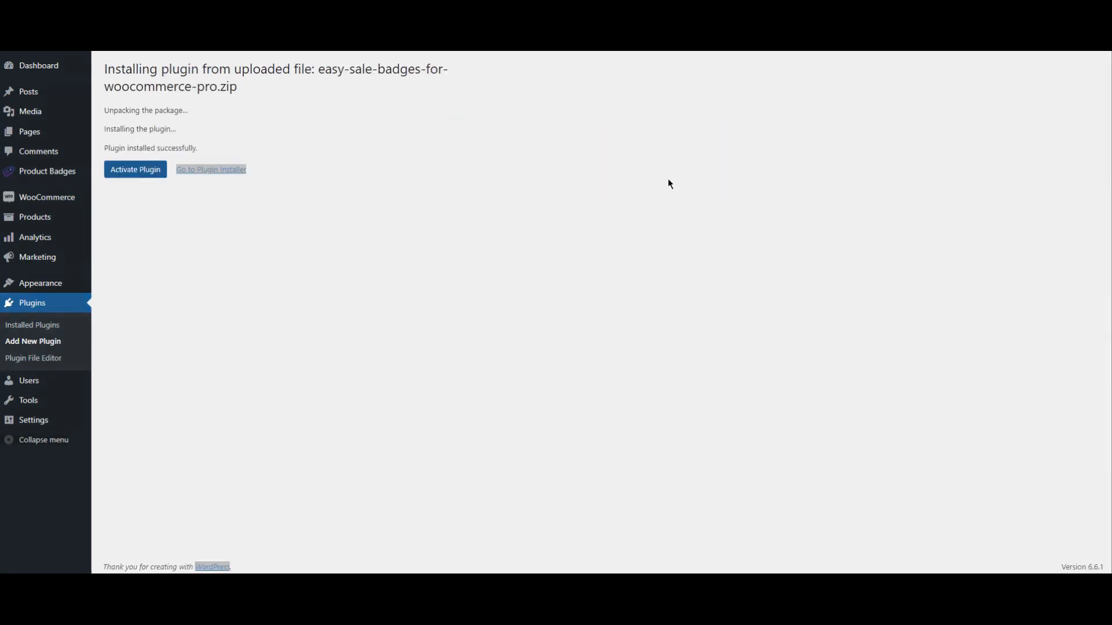
left_click(137, 171)
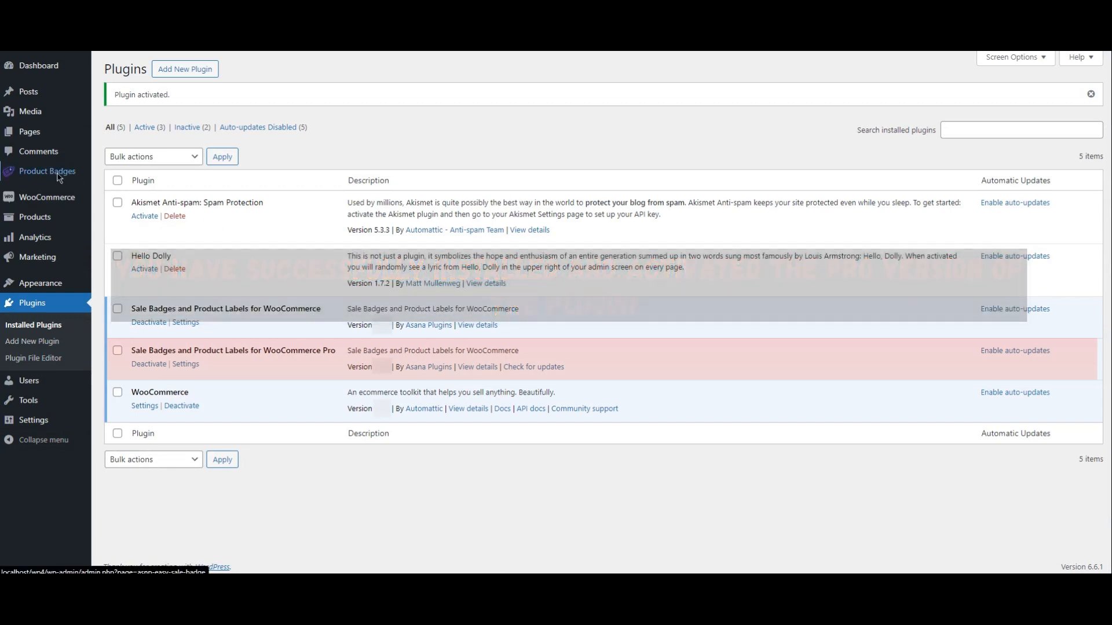
Open a new notification bar in Product Badges and review the available bar templates.
left_click(59, 177)
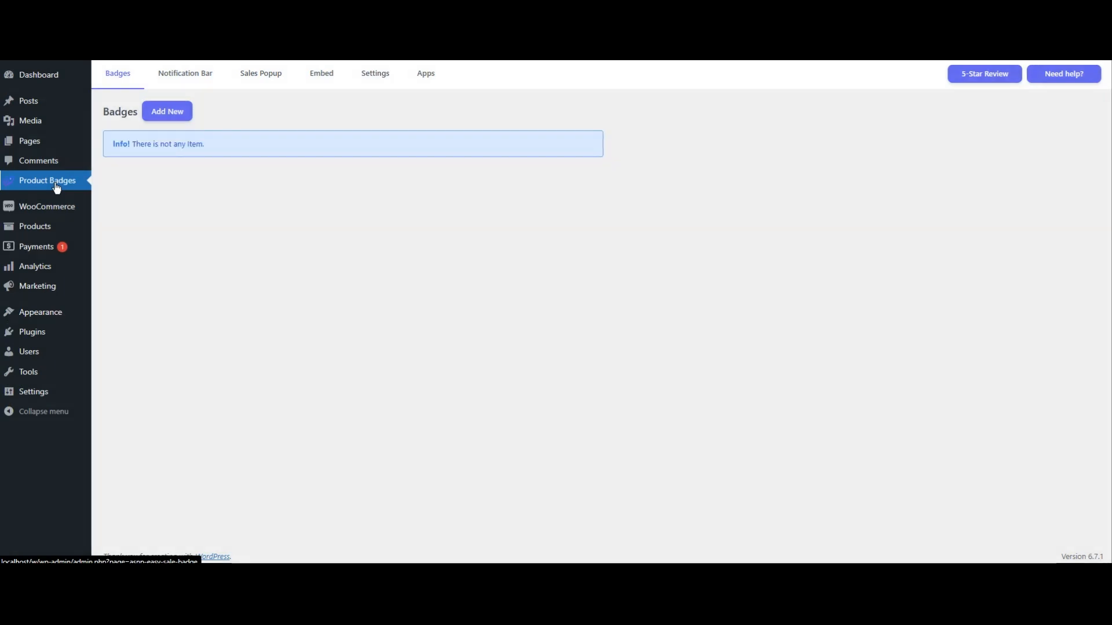
left_click(186, 75)
left_click(212, 111)
scroll(284, 151, "down", 2)
scroll(284, 152, "up", 2)
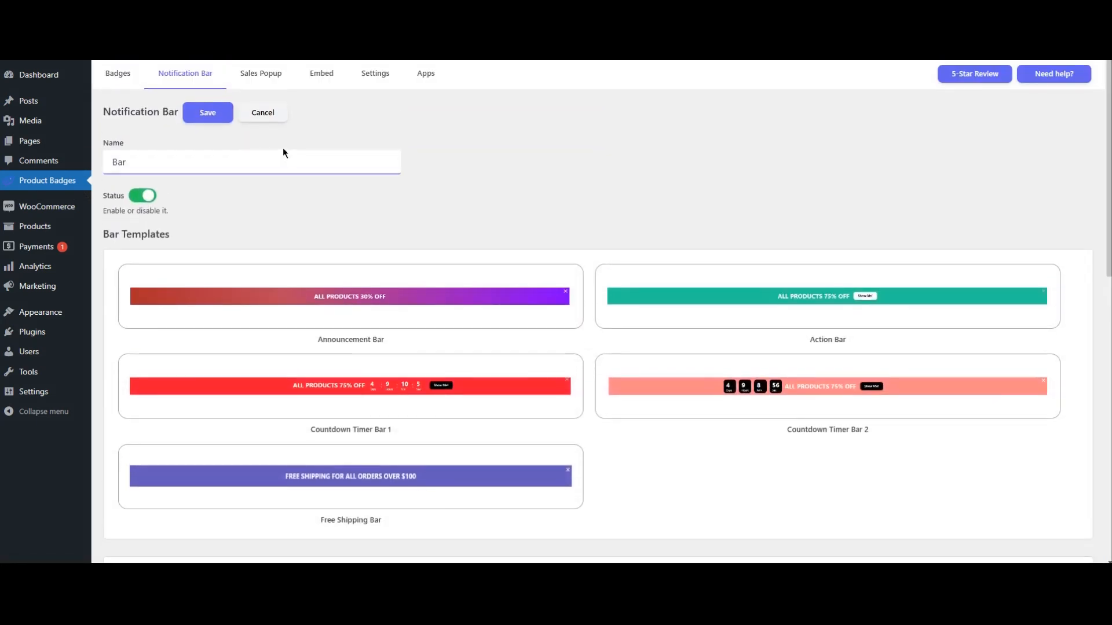
Open a new sales popup in Product Badges and review its templates and content settings.
left_click(259, 80)
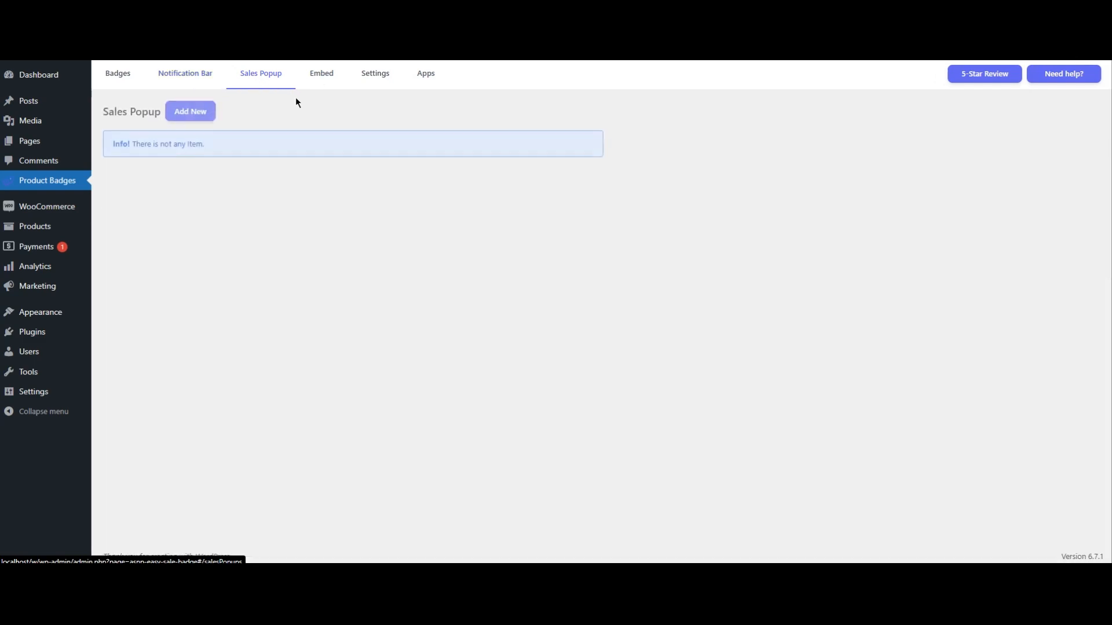
left_click(205, 111)
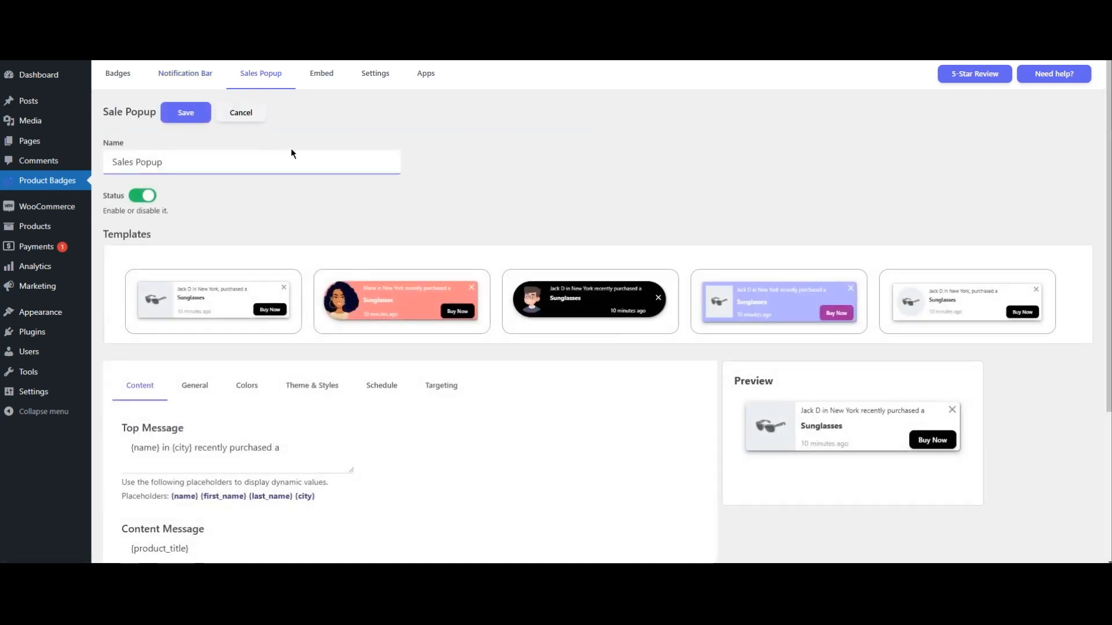
scroll(343, 123, "down", 3)
scroll(344, 123, "up", 2)
scroll(344, 123, "up", 1)
Open a new embed in Product Badges and review the available embed types and content options.
left_click(319, 84)
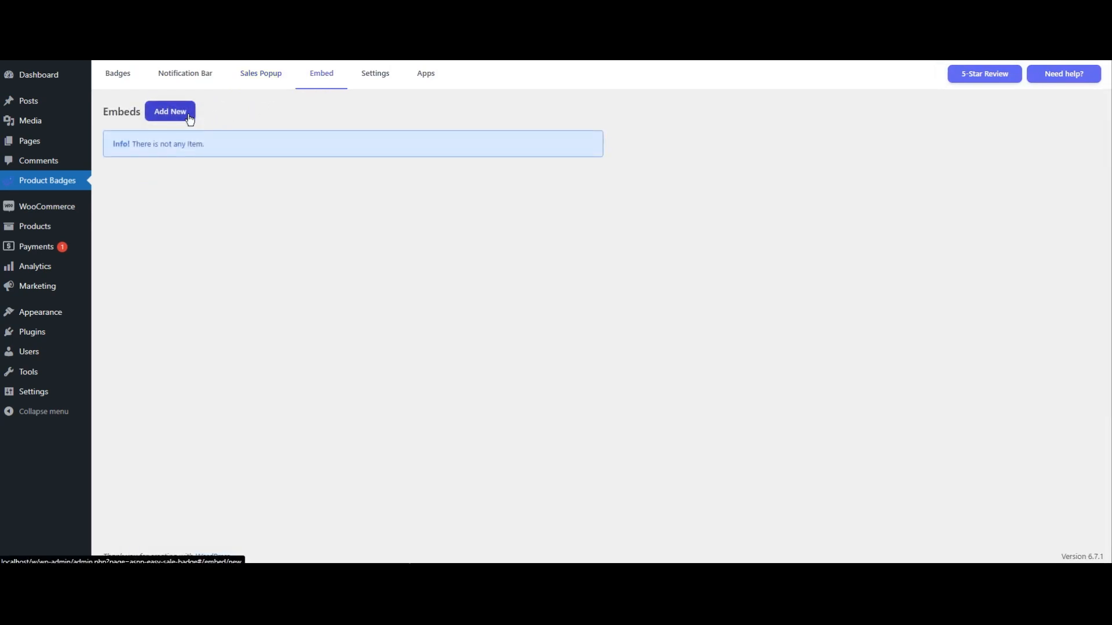
left_click(189, 119)
scroll(312, 166, "down", 3)
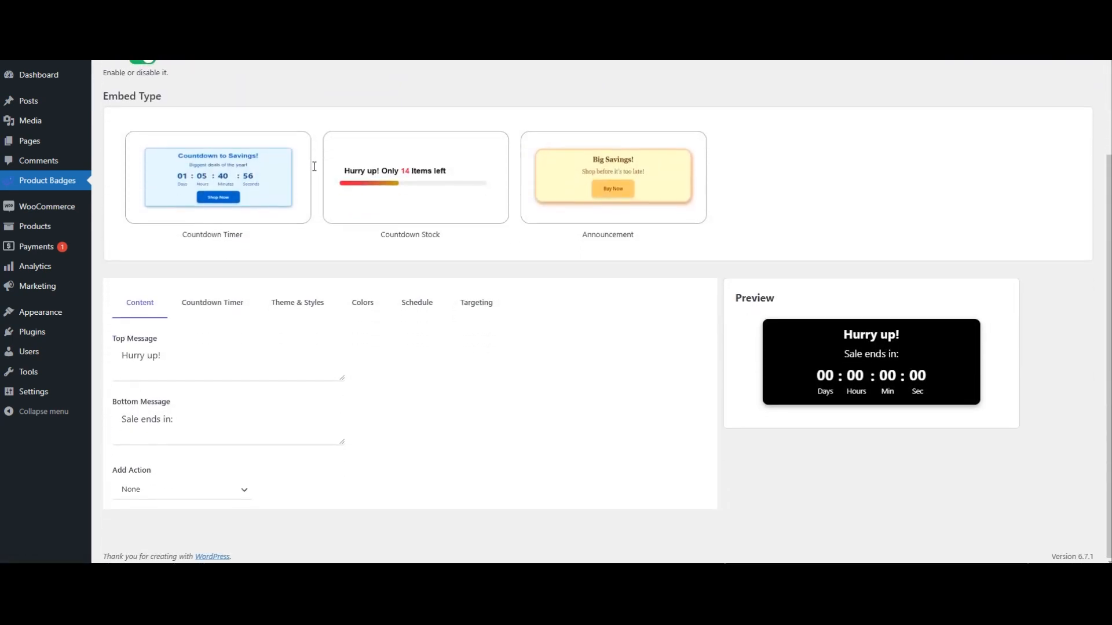
scroll(313, 167, "up", 3)
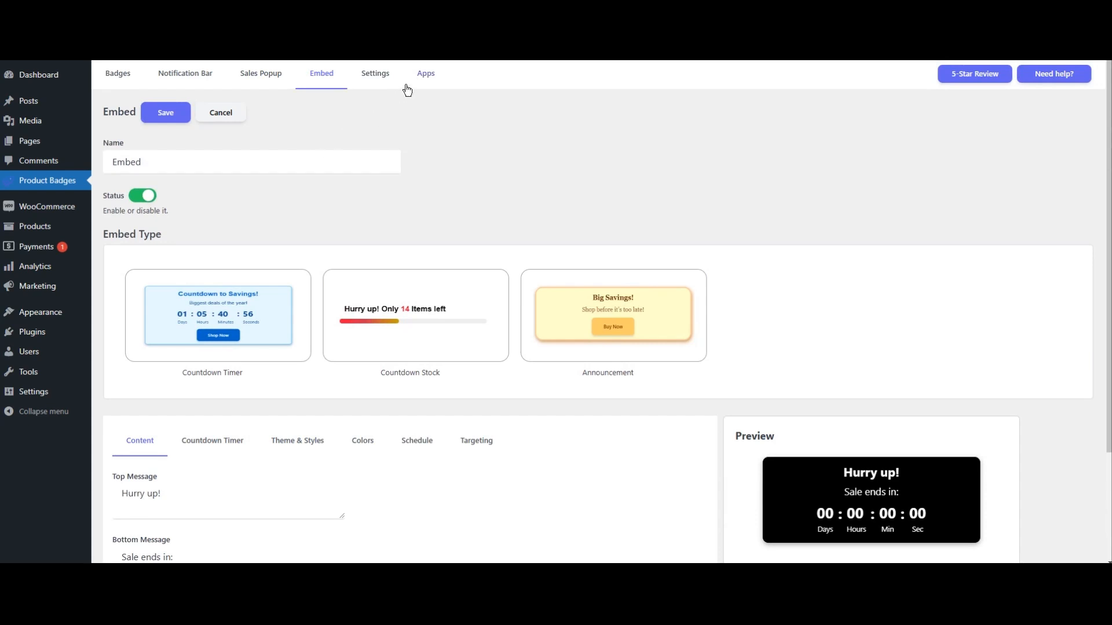
Open a new badge in Product Badges and review its CSS label settings and label styles.
left_click(124, 86)
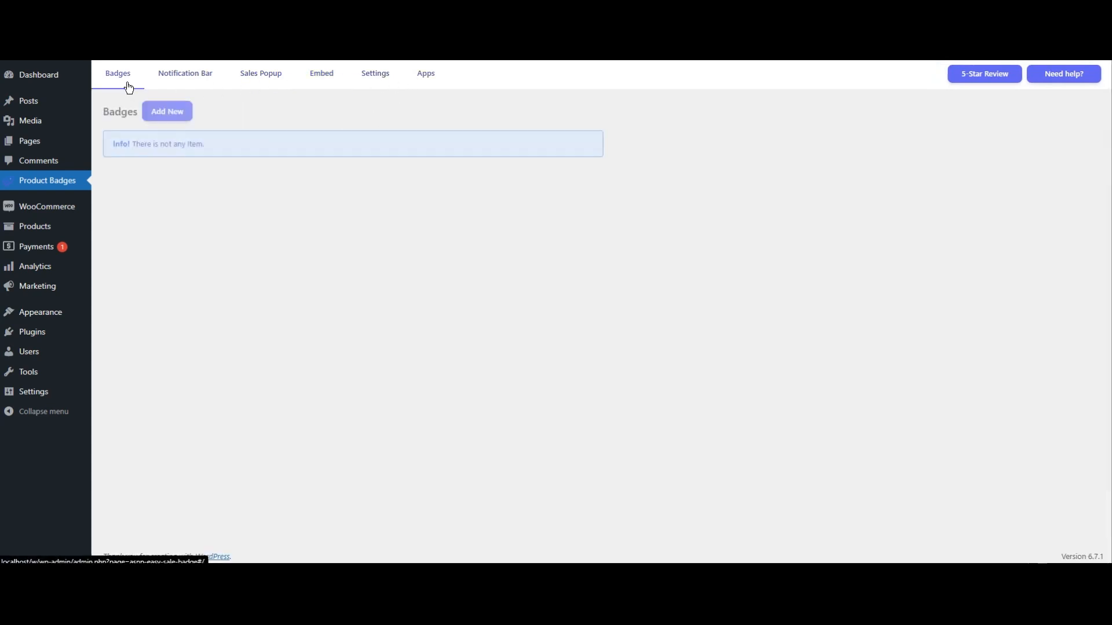
left_click(179, 114)
scroll(351, 155, "down", 6)
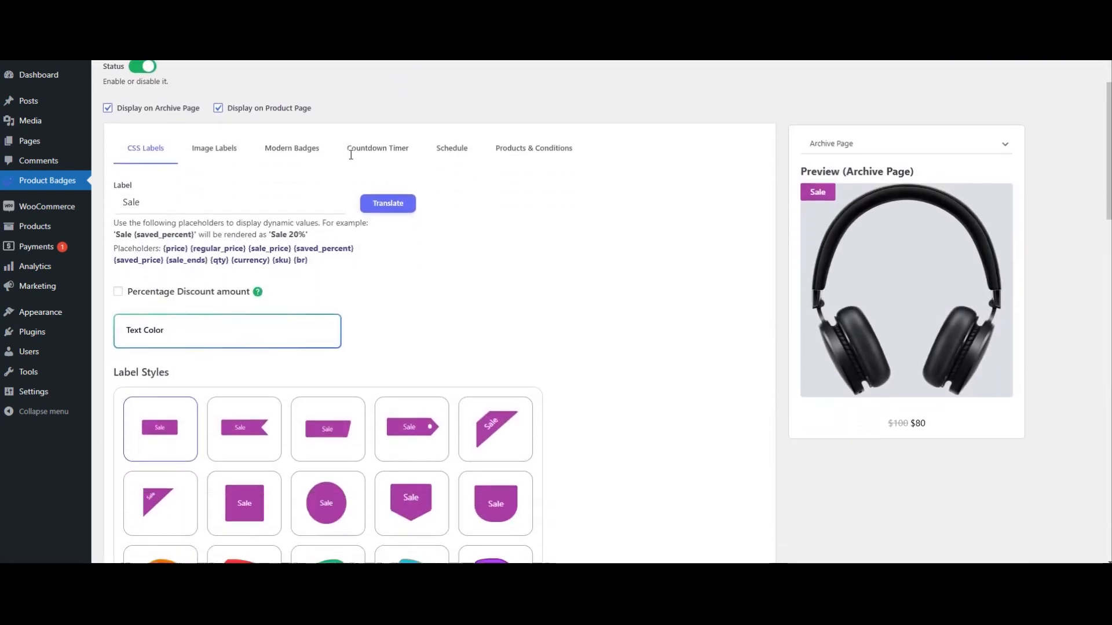
scroll(351, 154, "down", 1)
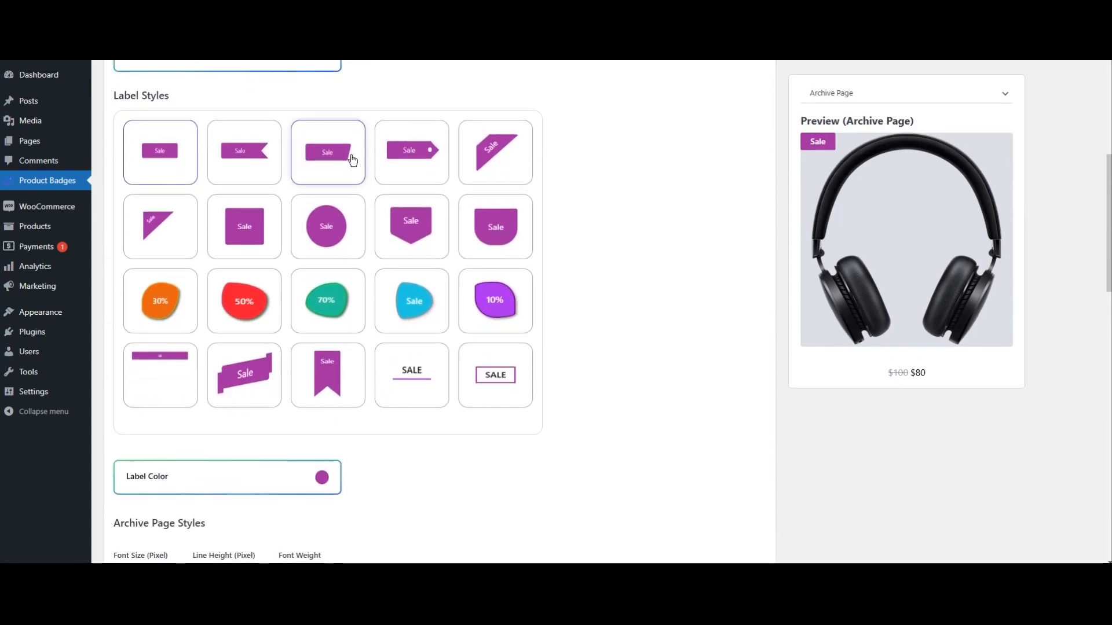
scroll(350, 157, "up", 7)
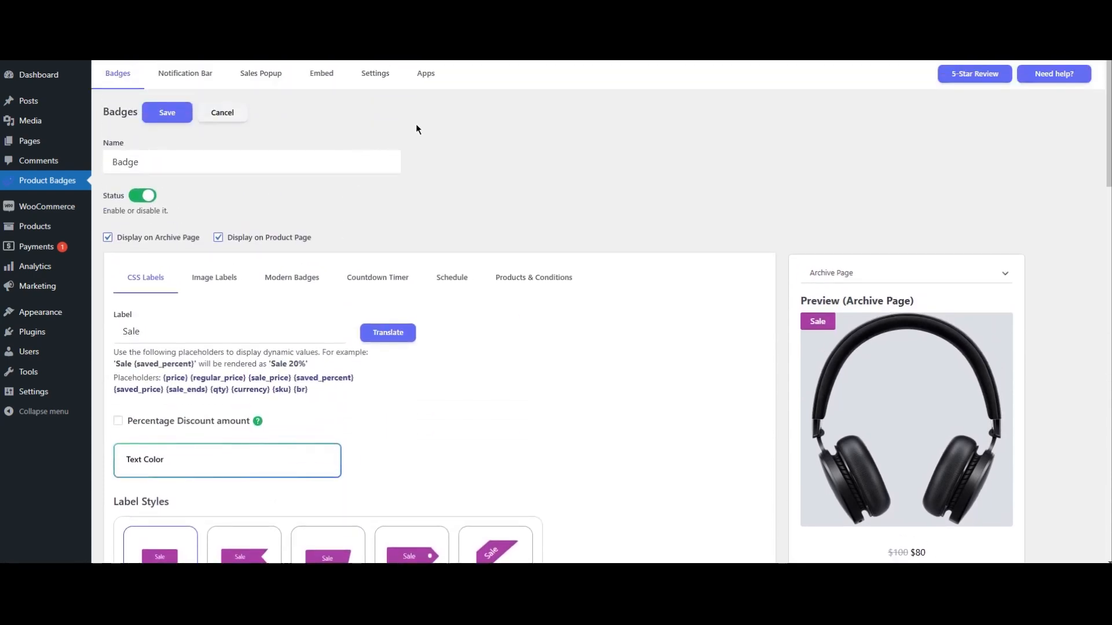